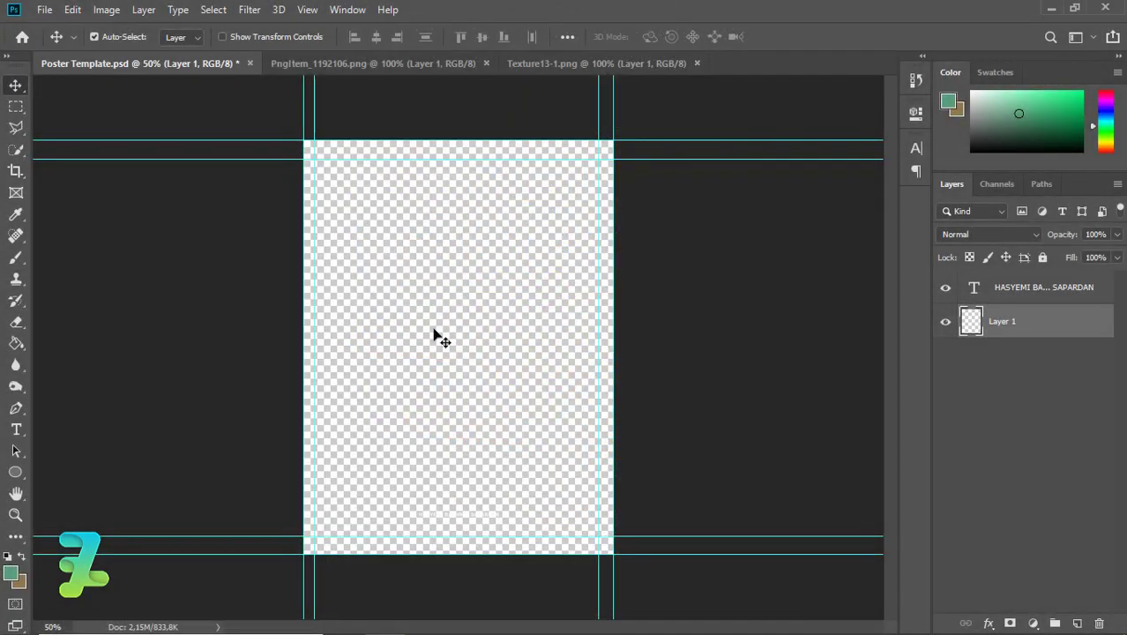
Fill the poster background with dark grey #585858.
{"action": "left_click", "coordinate": [11, 573]}
{"action": "left_click_drag", "start_coordinate": [674, 342], "coordinate": [639, 307]}
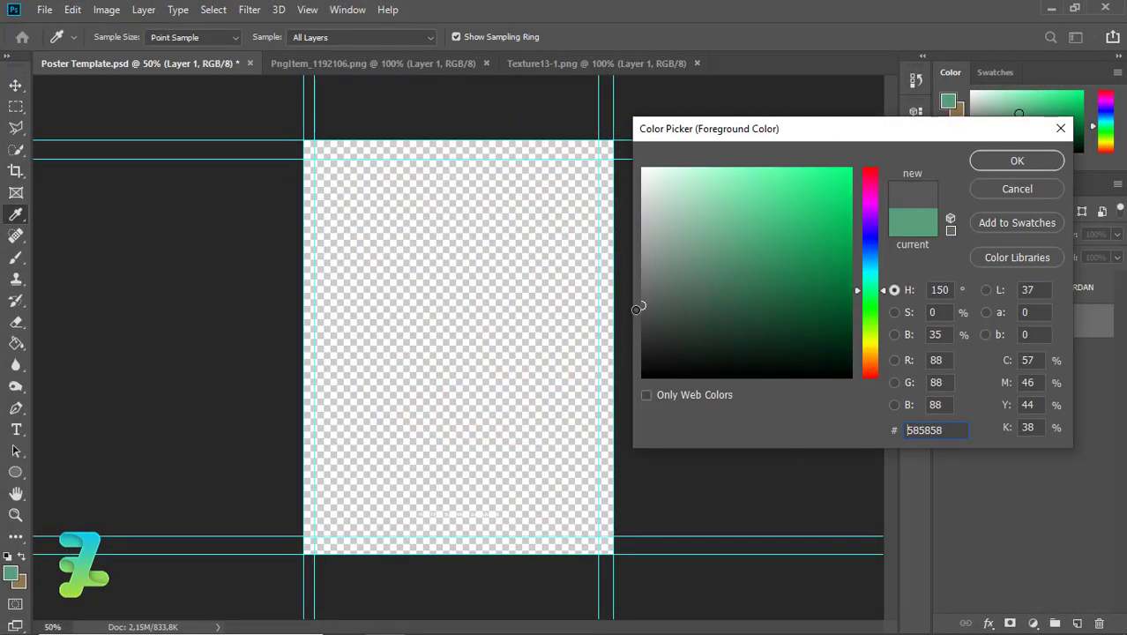
{"action": "left_click", "coordinate": [1017, 160]}
{"action": "left_click", "coordinate": [16, 343]}
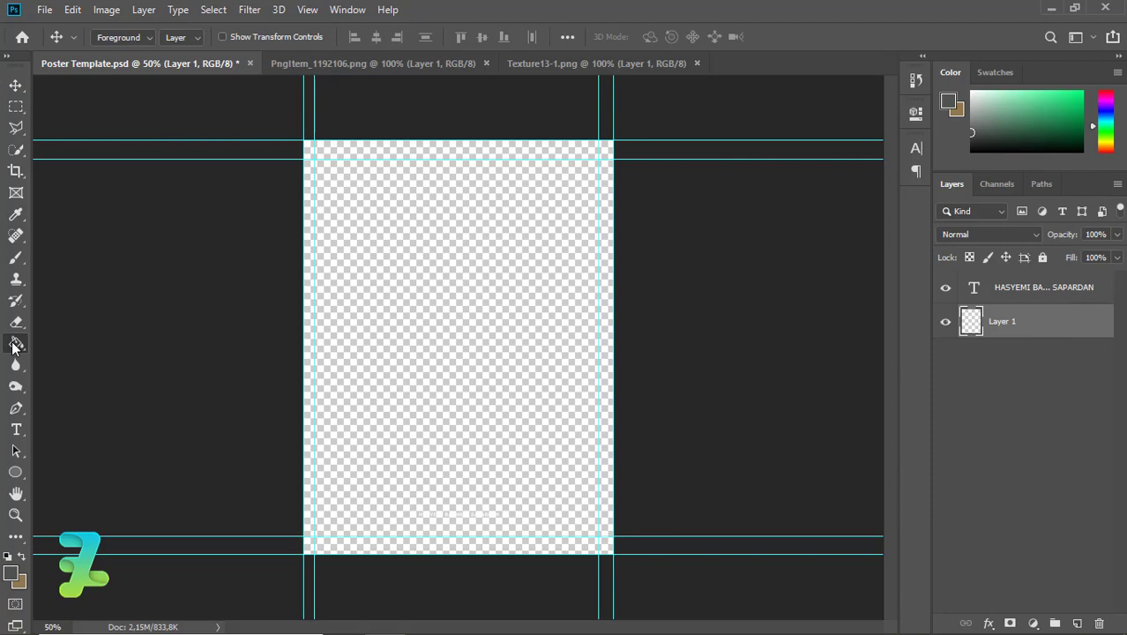
{"action": "left_click", "coordinate": [359, 377]}
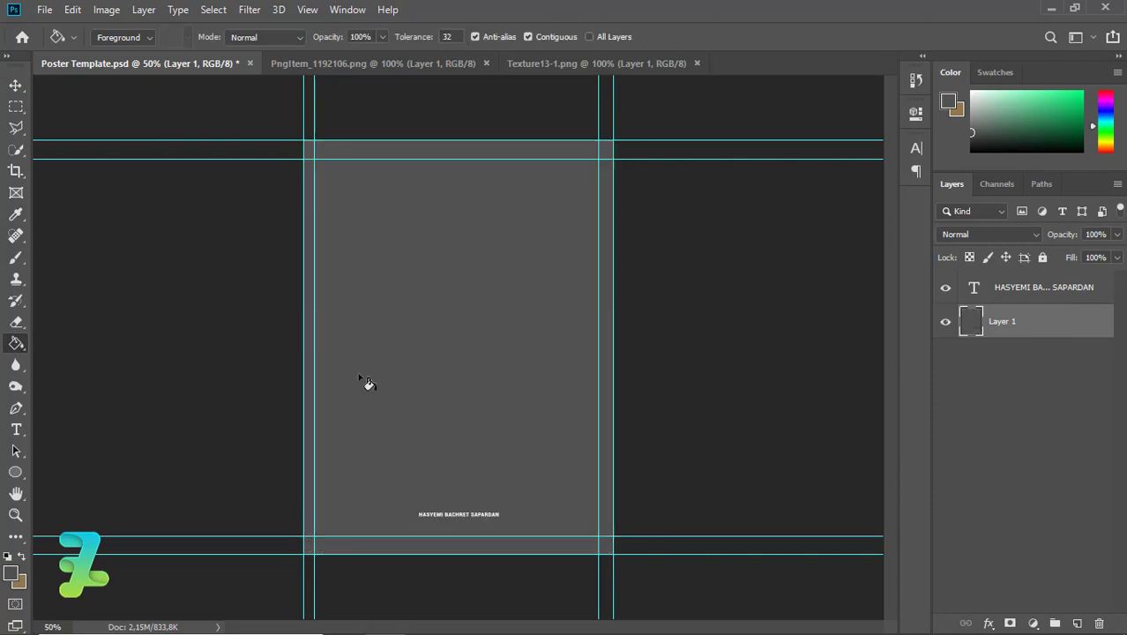
Draw a rectangle inside the guides with no fill and a white 3.79 px outline.
{"action": "left_click", "coordinate": [16, 85]}
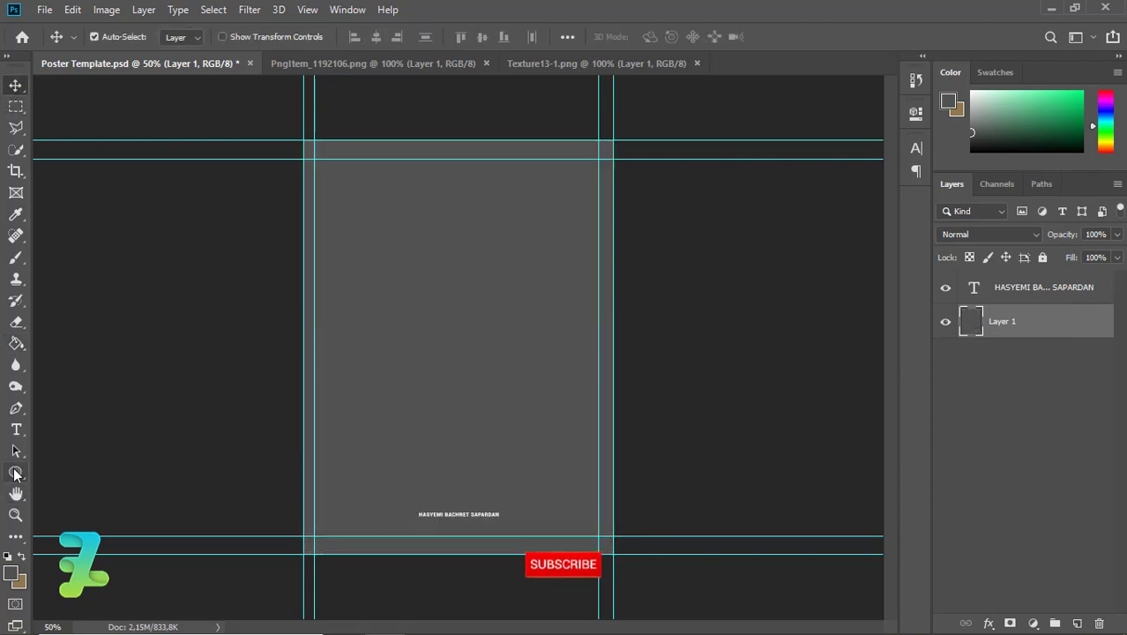
{"action": "left_click", "coordinate": [15, 473]}
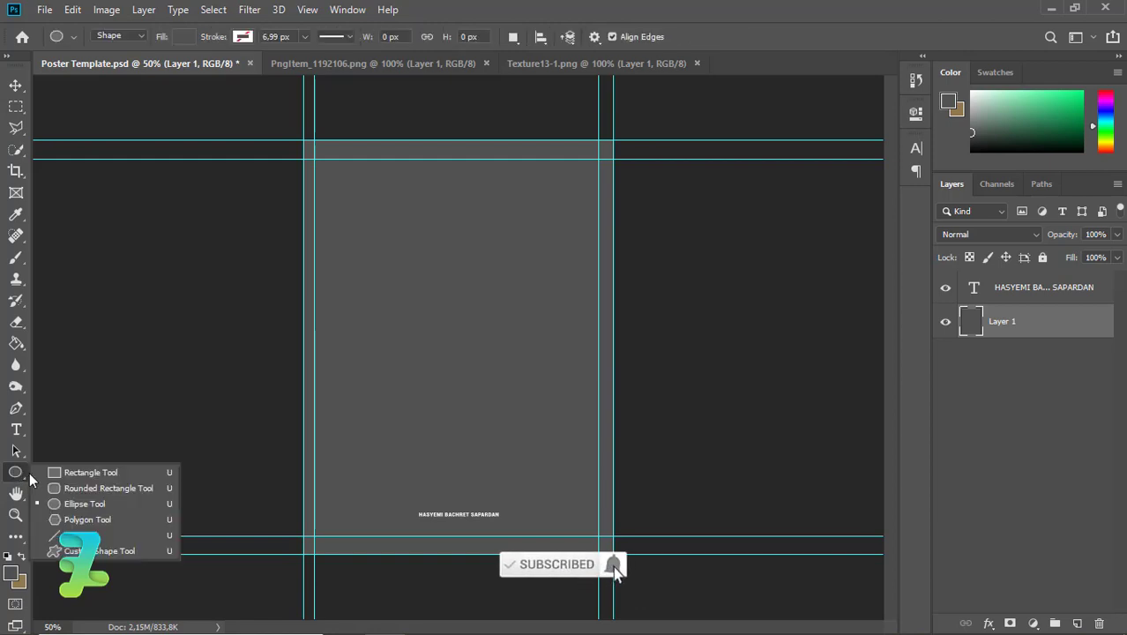
{"action": "left_click", "coordinate": [79, 473]}
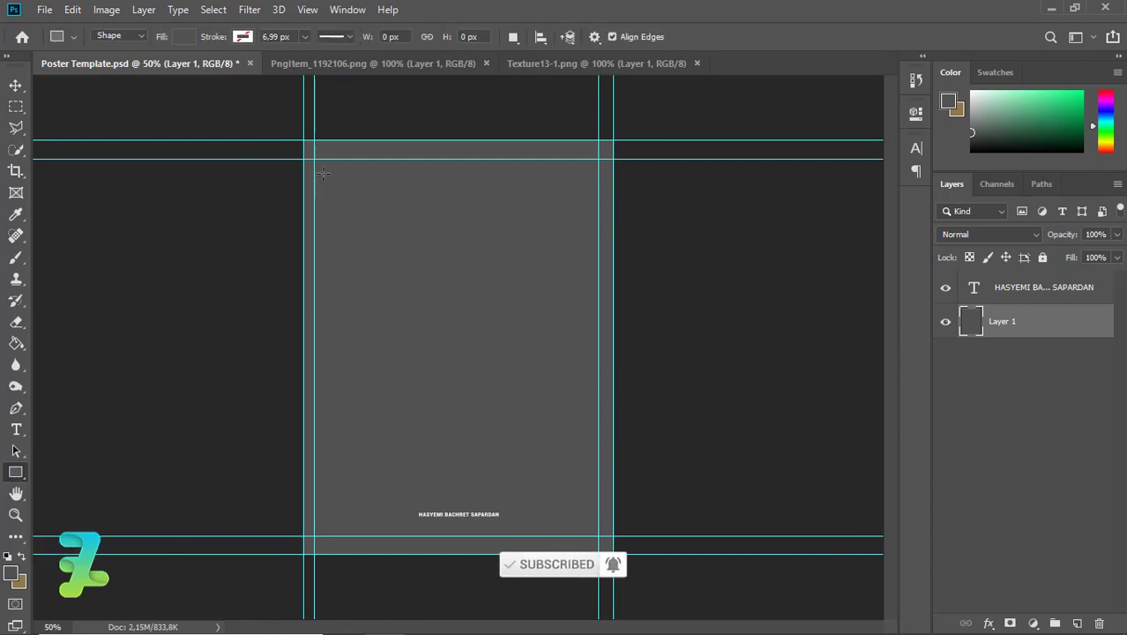
{"action": "mouse_move", "coordinate": [315, 160]}
{"action": "left_mouse_down"}
{"action": "mouse_move", "coordinate": [478, 360]}
{"action": "mouse_move", "coordinate": [599, 537]}
{"action": "left_mouse_up"}
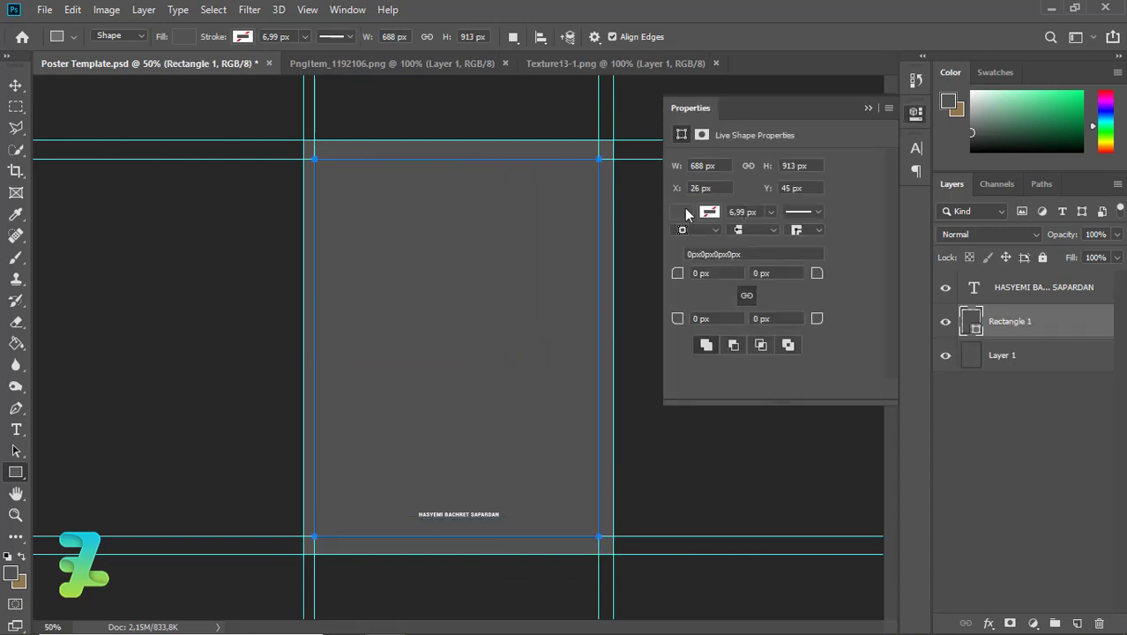
{"action": "left_click", "coordinate": [684, 212]}
{"action": "left_click", "coordinate": [692, 243]}
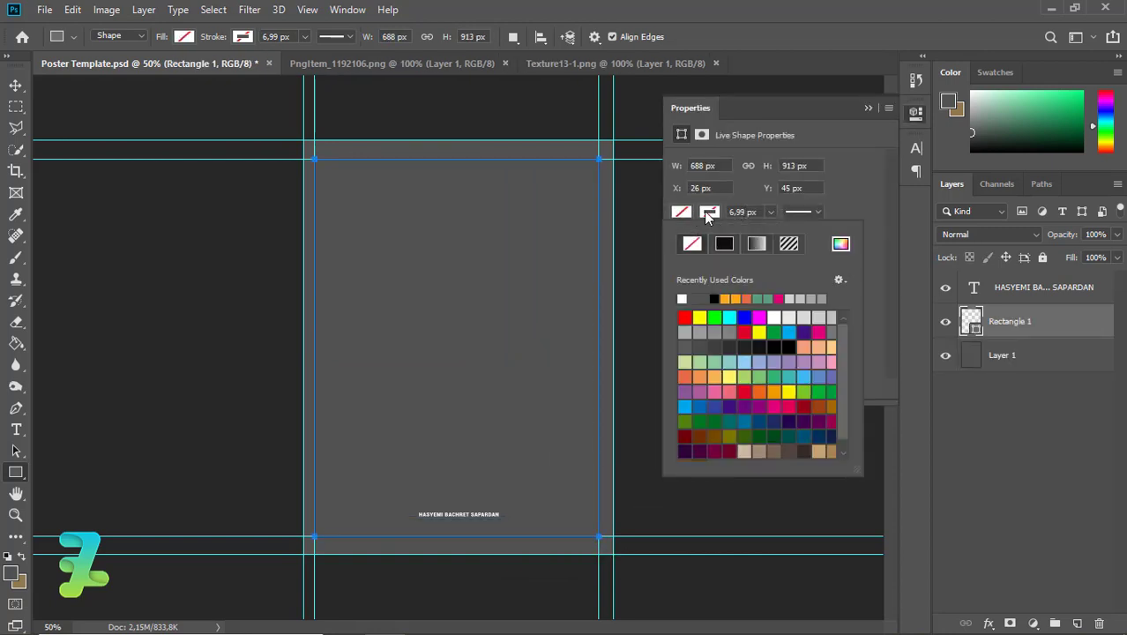
{"action": "left_click", "coordinate": [705, 213]}
{"action": "left_click", "coordinate": [725, 244]}
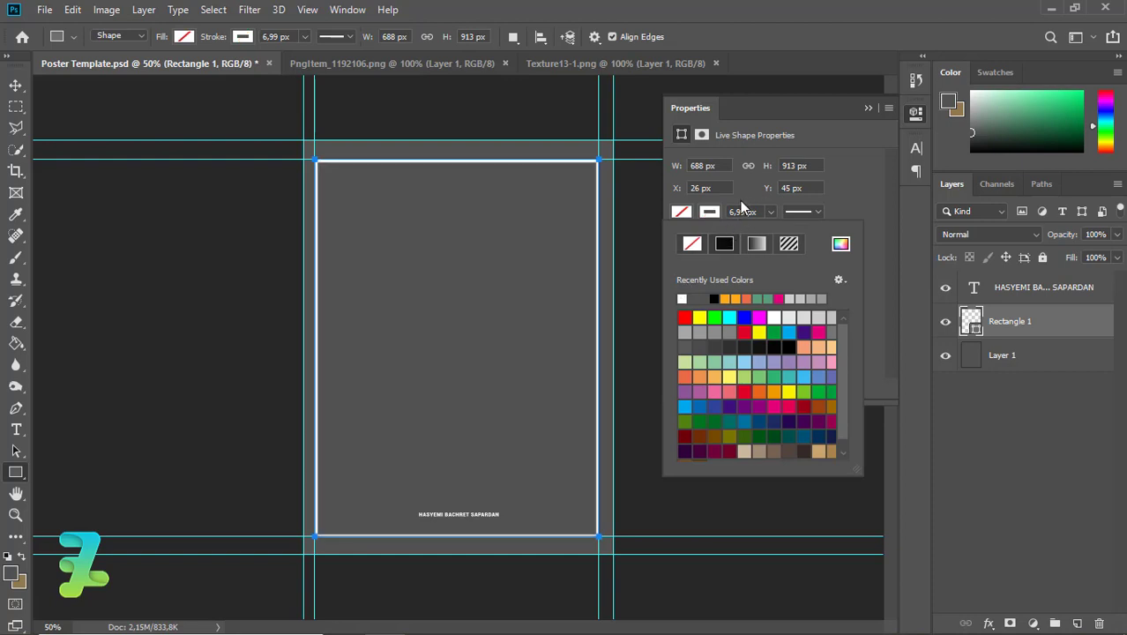
{"action": "left_click", "coordinate": [770, 213]}
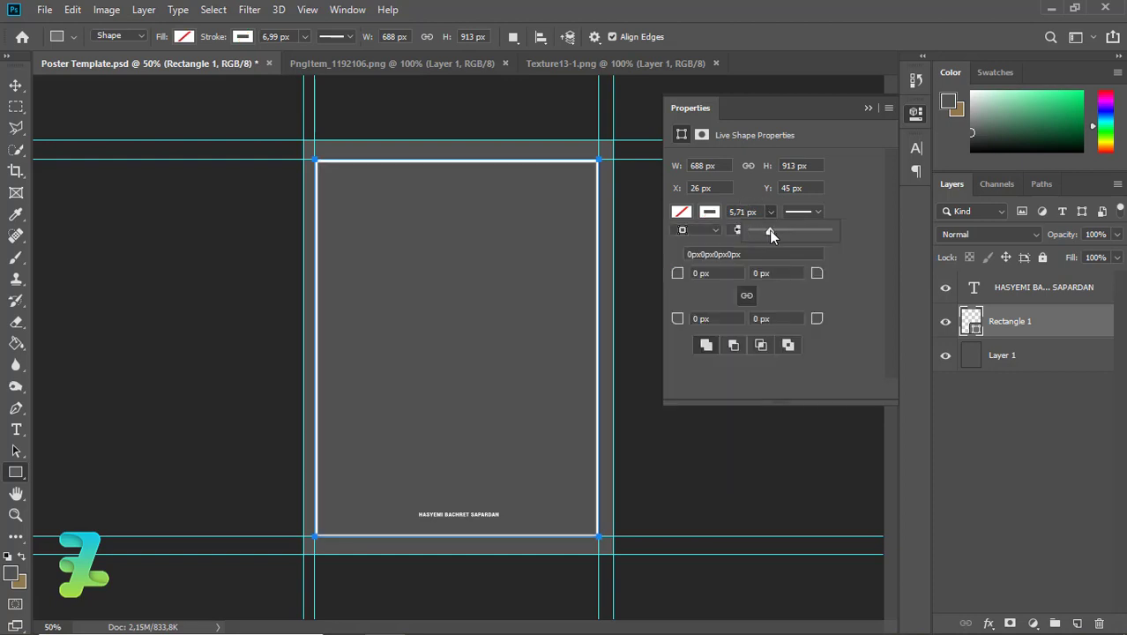
{"action": "left_click_drag", "start_coordinate": [768, 230], "coordinate": [767, 230]}
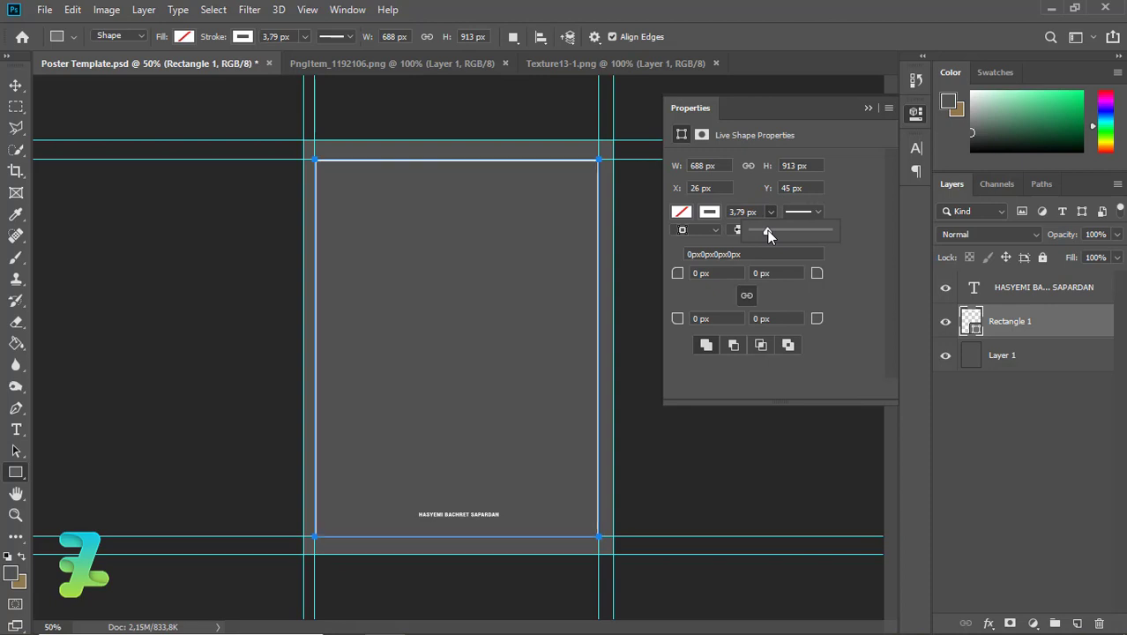
Stretch the frame's top edge upward, centre it on the canvas, and add an empty layer.
{"action": "left_click", "coordinate": [14, 85]}
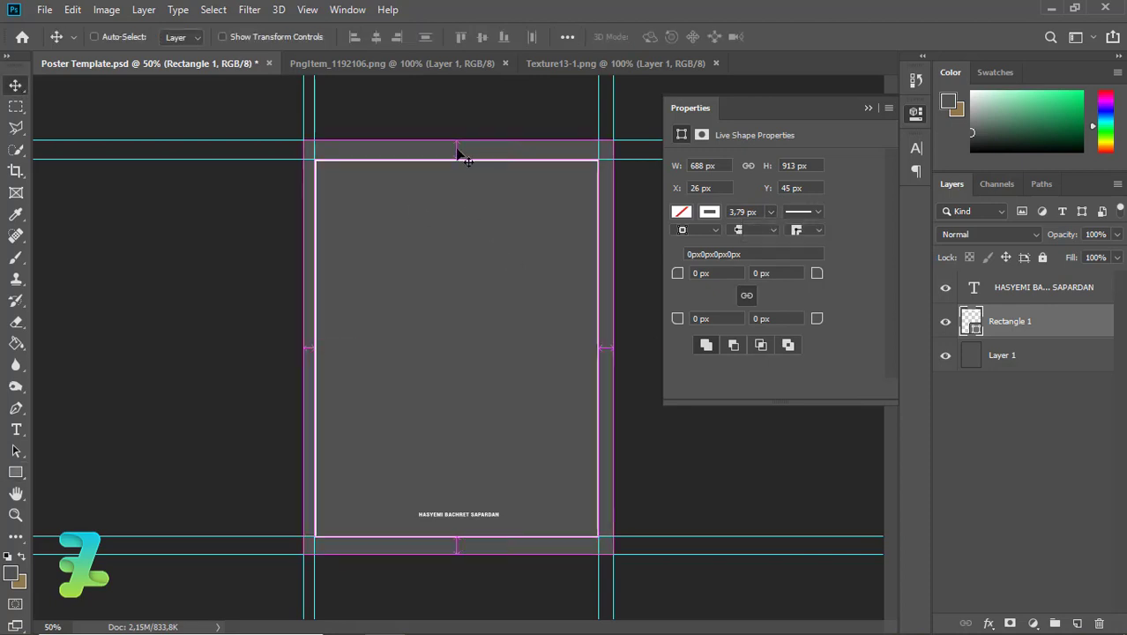
{"action": "key", "text": "ctrl+t"}
{"action": "left_click_drag", "start_coordinate": [457, 159], "coordinate": [456, 151]}
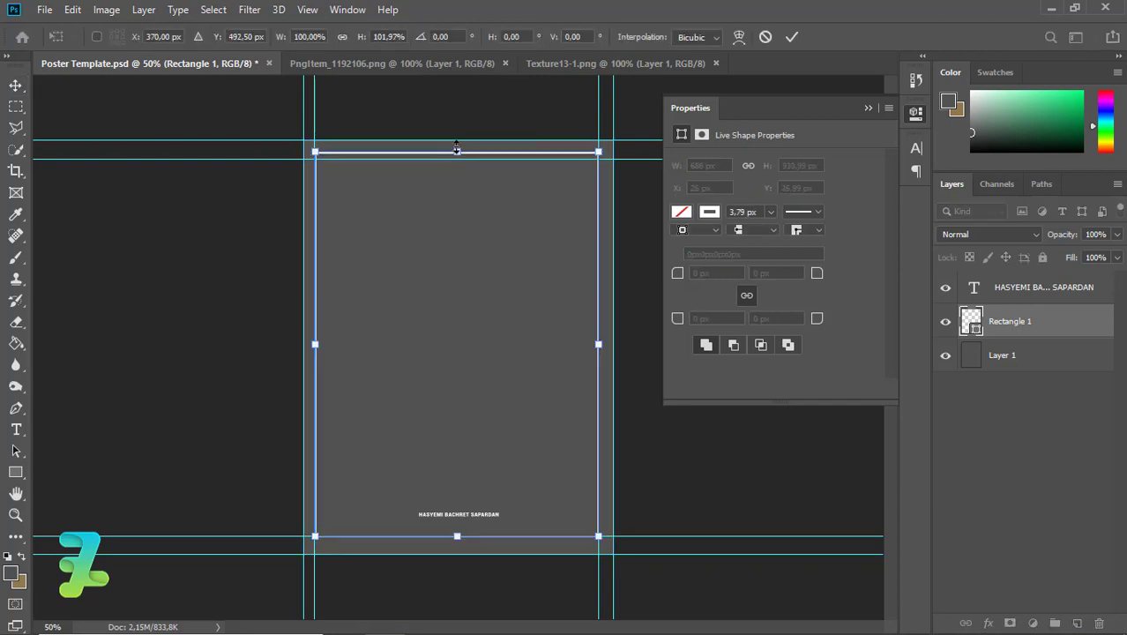
{"action": "left_click_drag", "start_coordinate": [457, 150], "coordinate": [456, 146]}
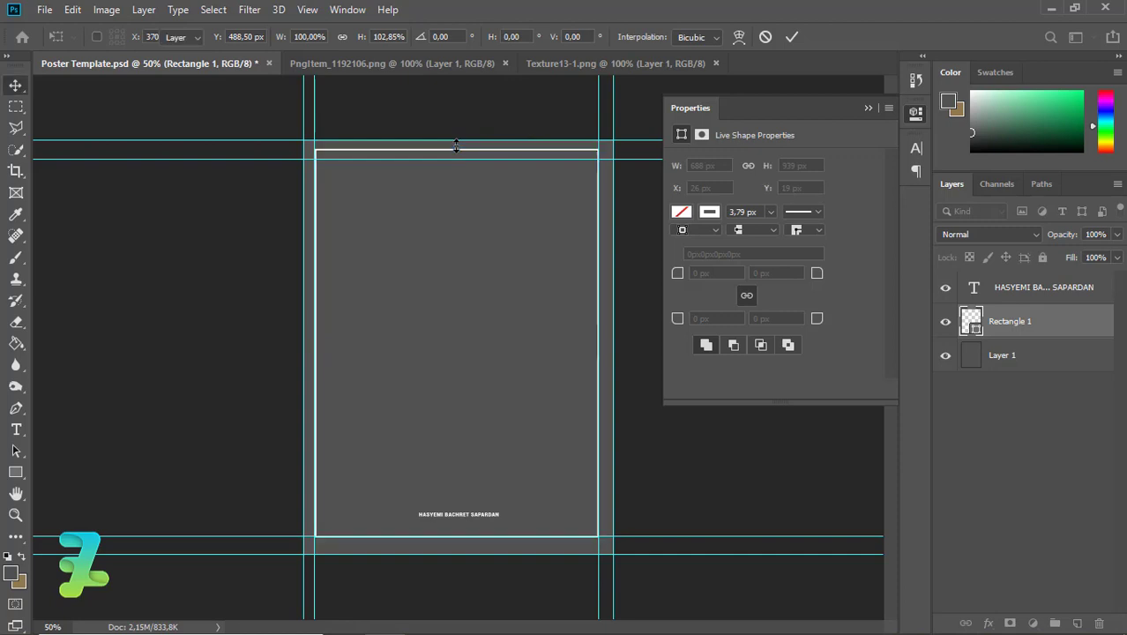
{"action": "key", "text": "Return"}
{"action": "left_click", "coordinate": [868, 108]}
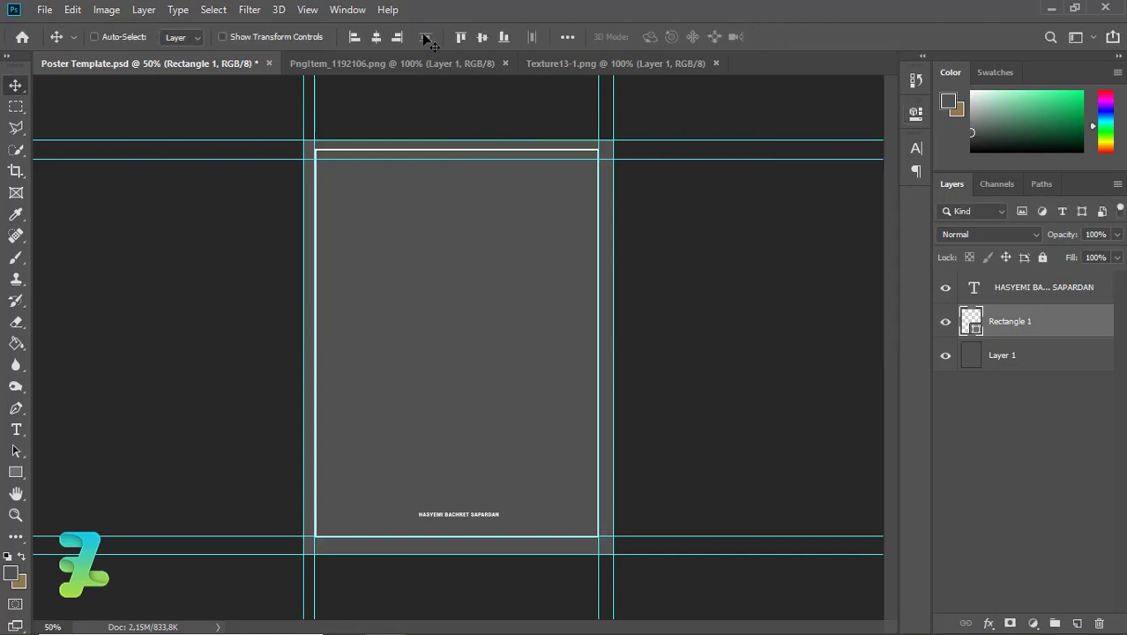
{"action": "key", "text": "ctrl+a"}
{"action": "left_click", "coordinate": [376, 36]}
{"action": "left_click", "coordinate": [483, 36]}
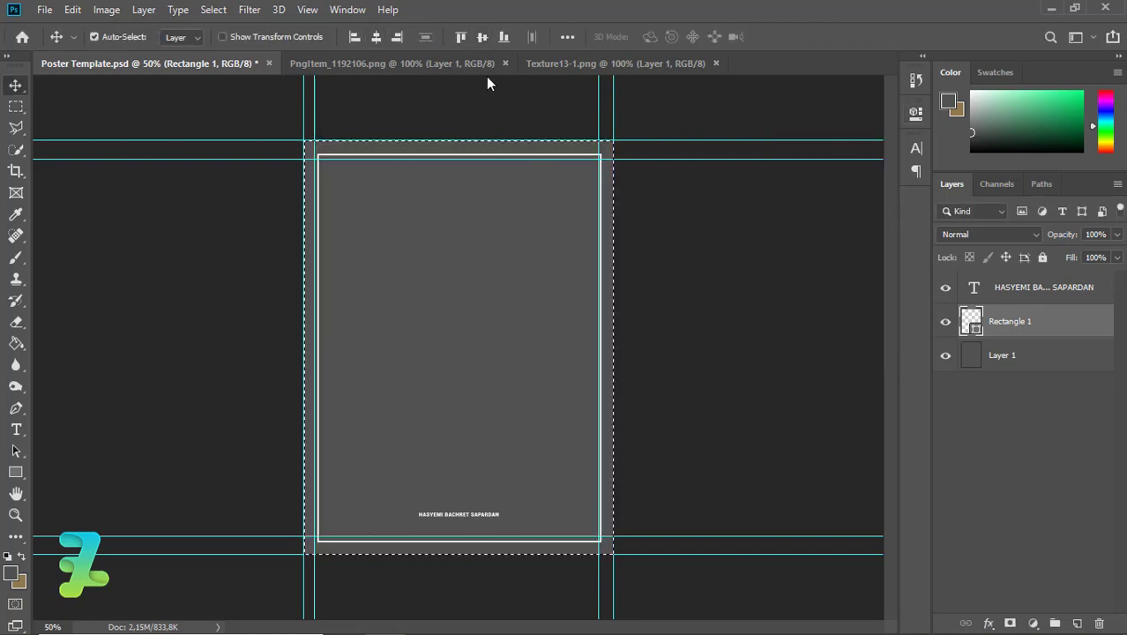
{"action": "key", "text": "ctrl+d"}
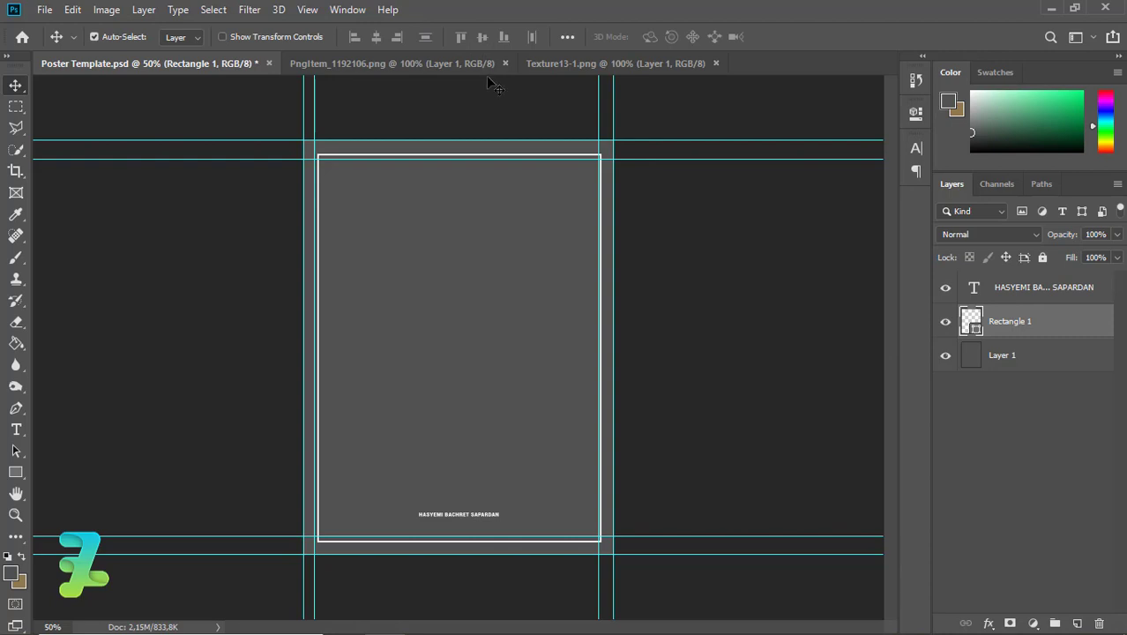
{"action": "left_click", "coordinate": [18, 472]}
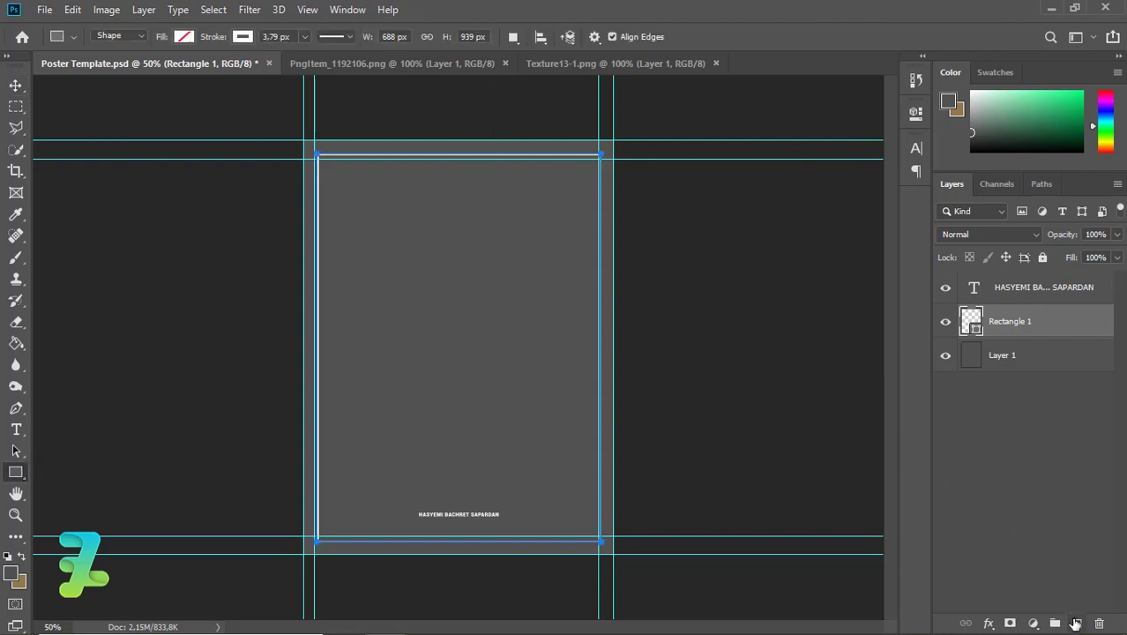
{"action": "left_click", "coordinate": [1078, 624]}
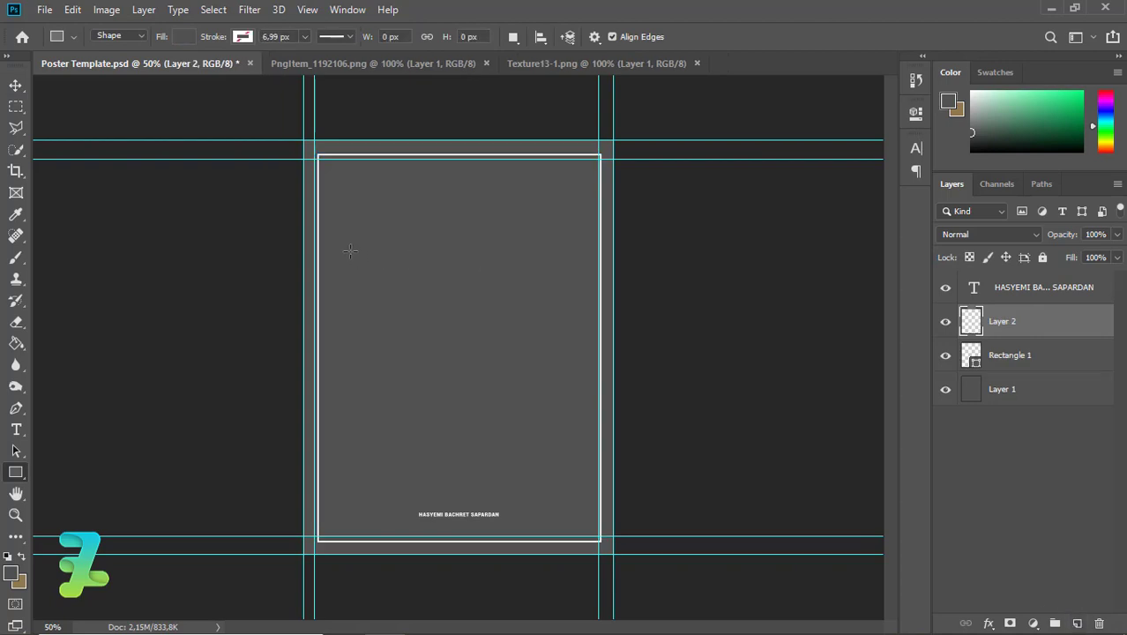
Draw a bar in the upper poster and give it a gradient fill.
{"action": "left_click_drag", "start_coordinate": [350, 251], "coordinate": [567, 281]}
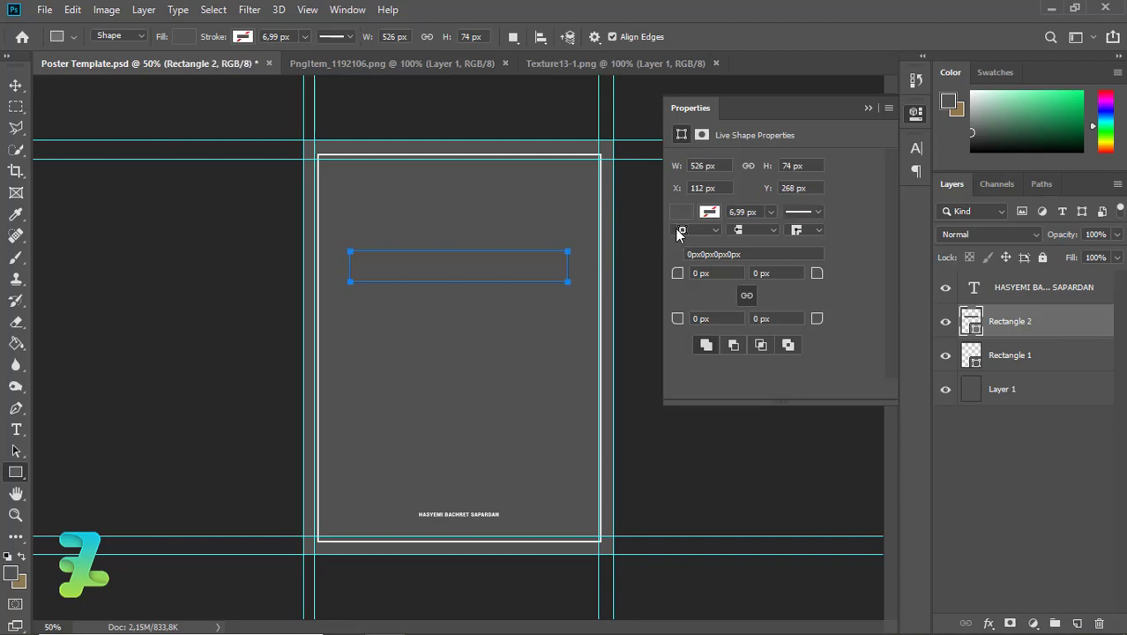
{"action": "left_click", "coordinate": [681, 213]}
{"action": "left_click", "coordinate": [757, 243]}
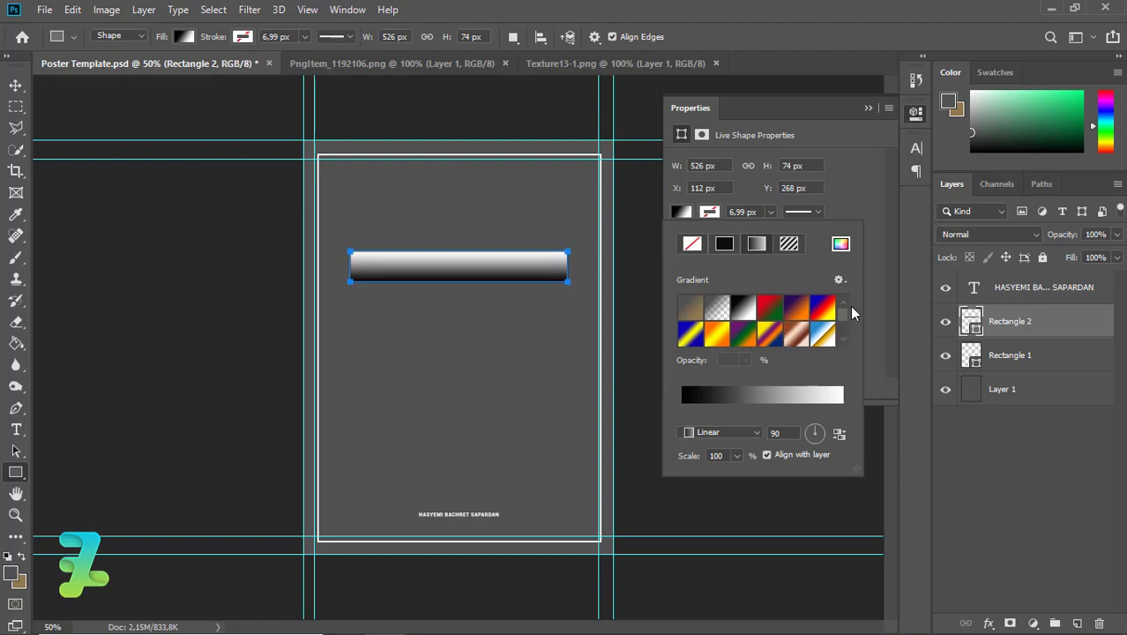
{"action": "left_click_drag", "start_coordinate": [850, 309], "coordinate": [845, 335]}
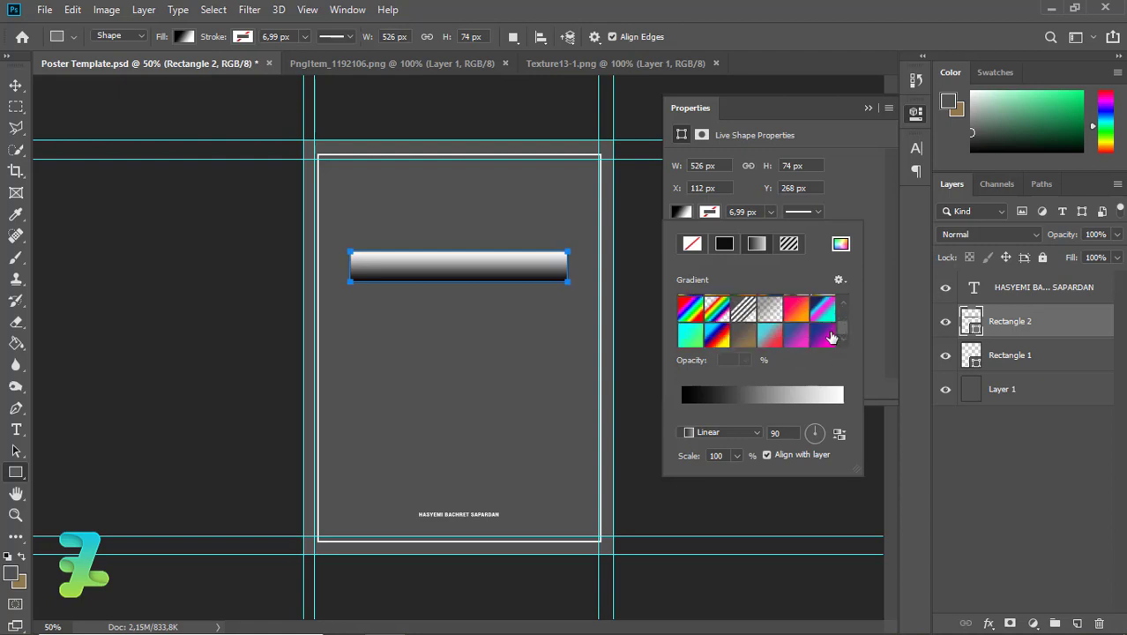
{"action": "left_click", "coordinate": [831, 337]}
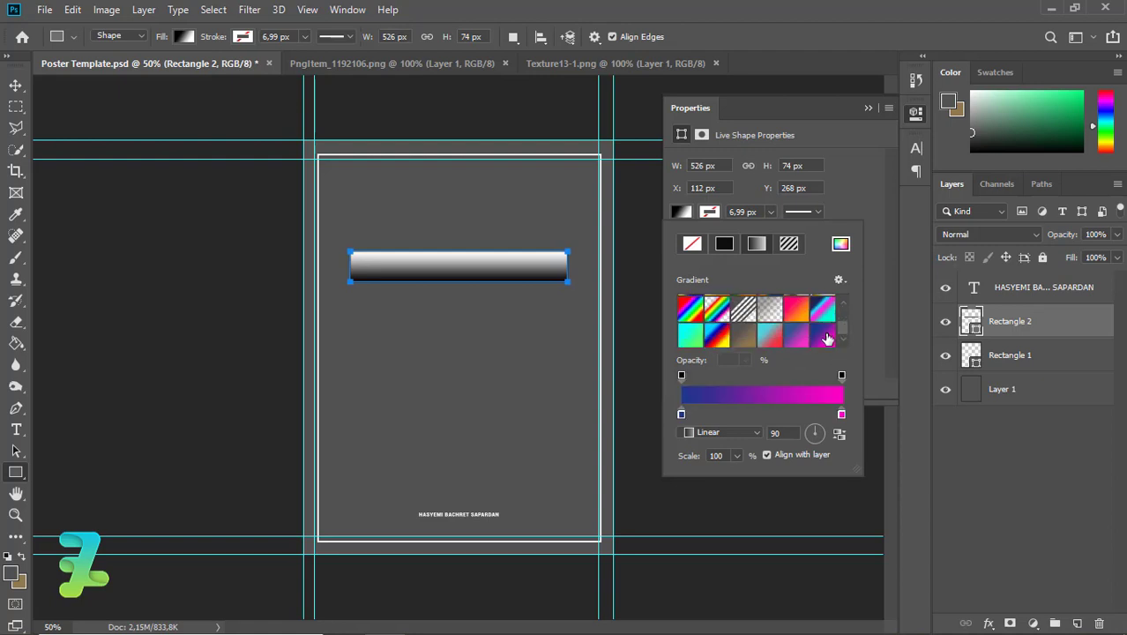
Set the gradient's left stop to yellow #fffc00 and its right stop to orange.
{"action": "double_click", "coordinate": [682, 414]}
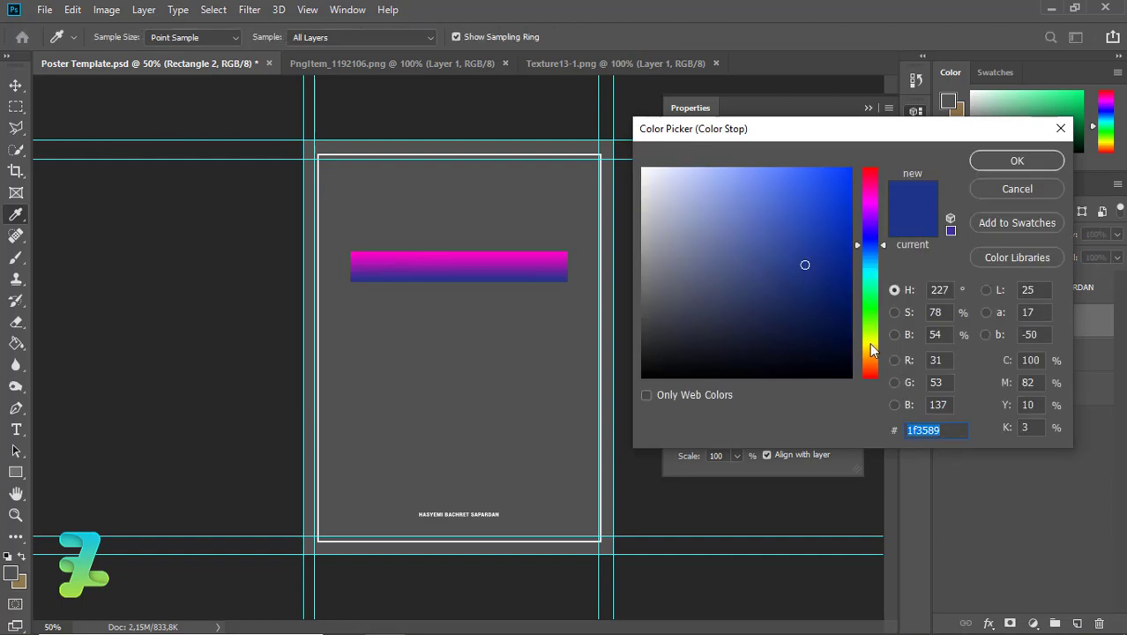
{"action": "type", "text": "fffc00"}
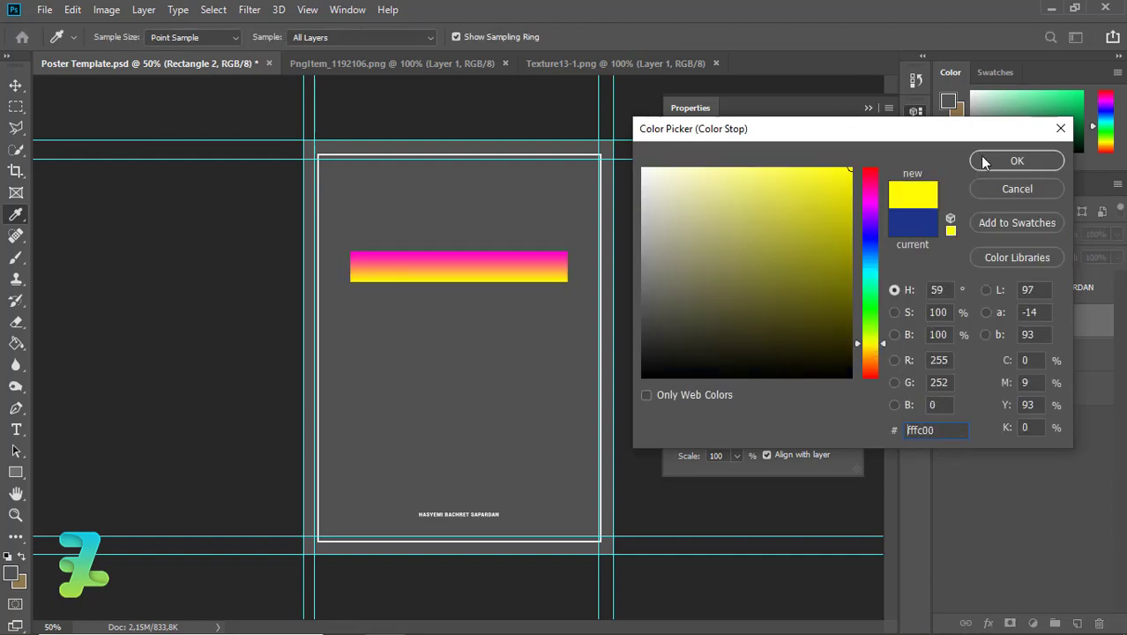
{"action": "left_click", "coordinate": [981, 159]}
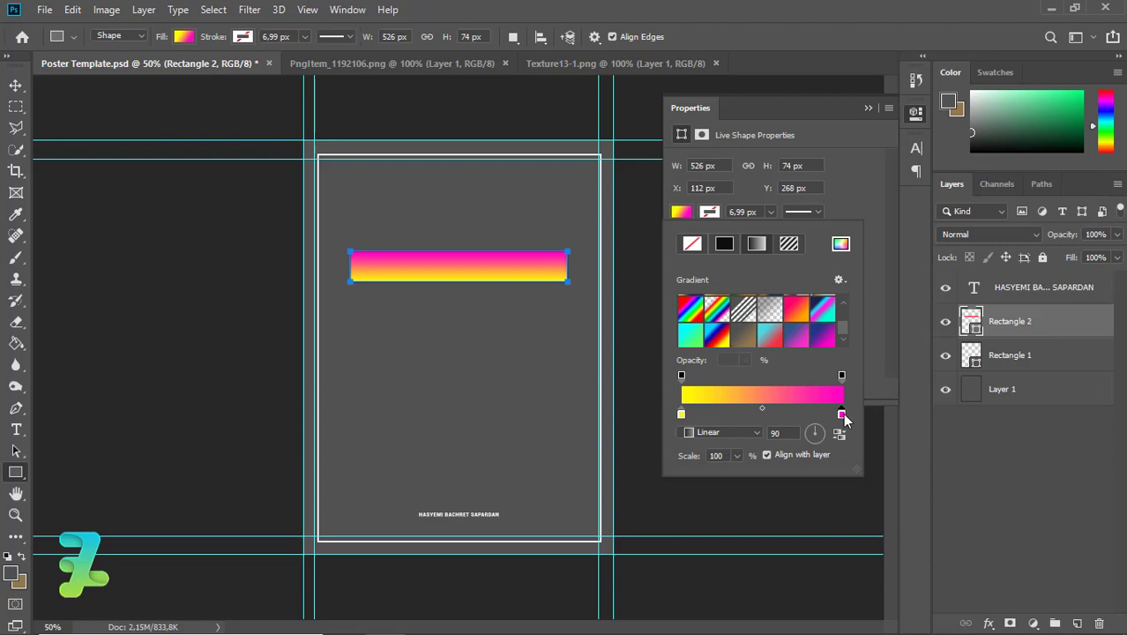
{"action": "double_click", "coordinate": [843, 415]}
{"action": "left_click_drag", "start_coordinate": [871, 204], "coordinate": [876, 370]}
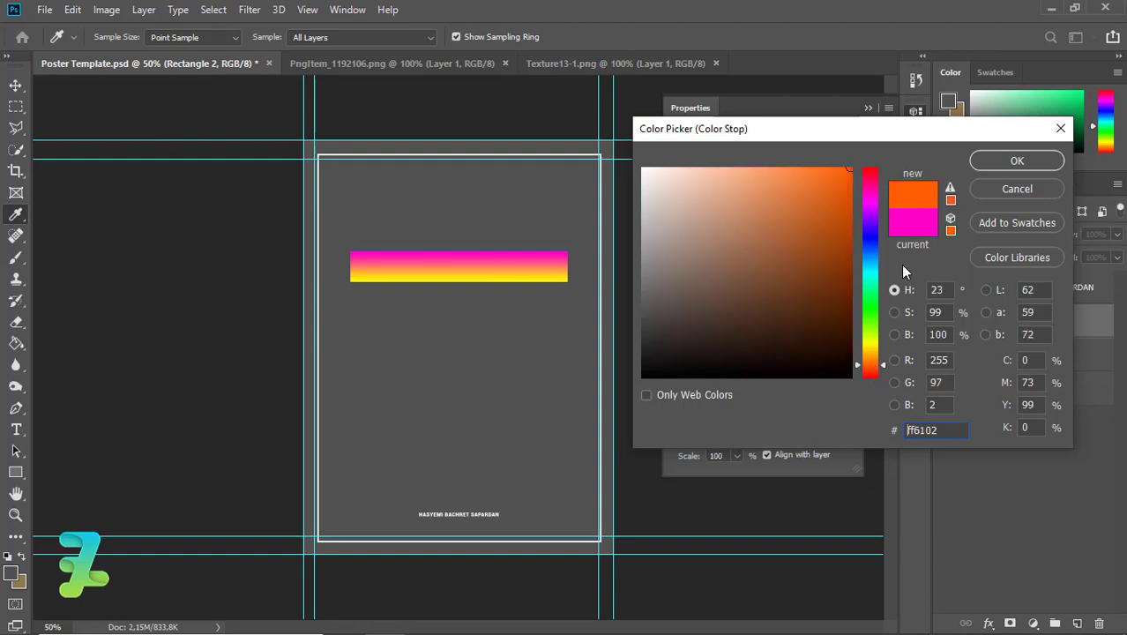
{"action": "left_click", "coordinate": [998, 160]}
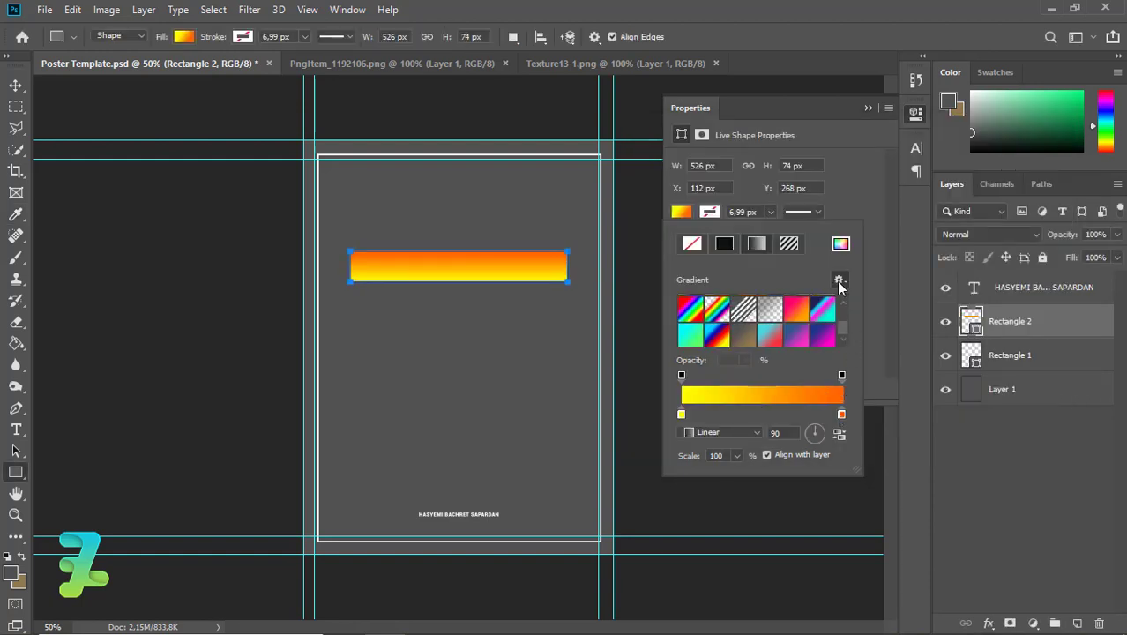
Save the yellow-to-orange gradient as a new gradient preset.
{"action": "left_click", "coordinate": [839, 282]}
{"action": "left_click", "coordinate": [854, 304]}
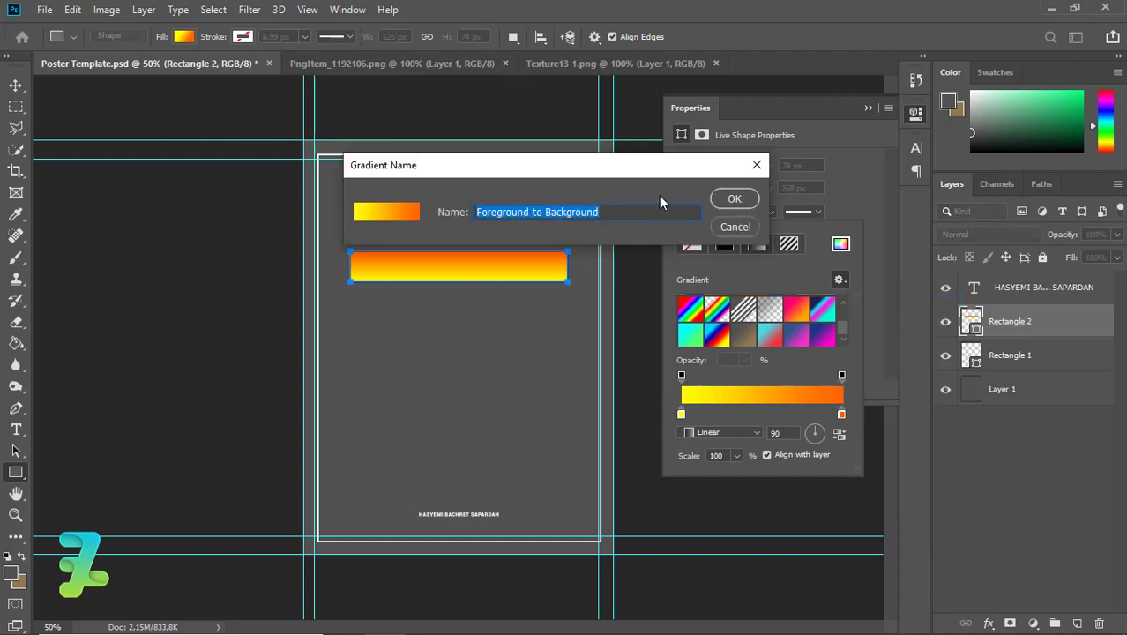
{"action": "left_click", "coordinate": [732, 199]}
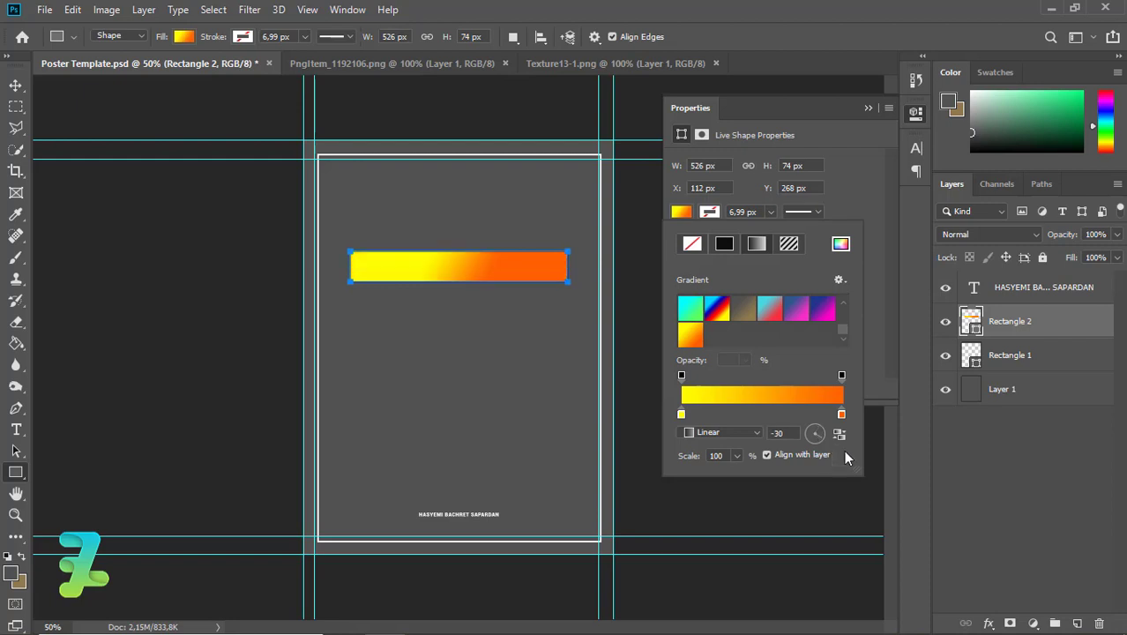
{"action": "left_click", "coordinate": [15, 84]}
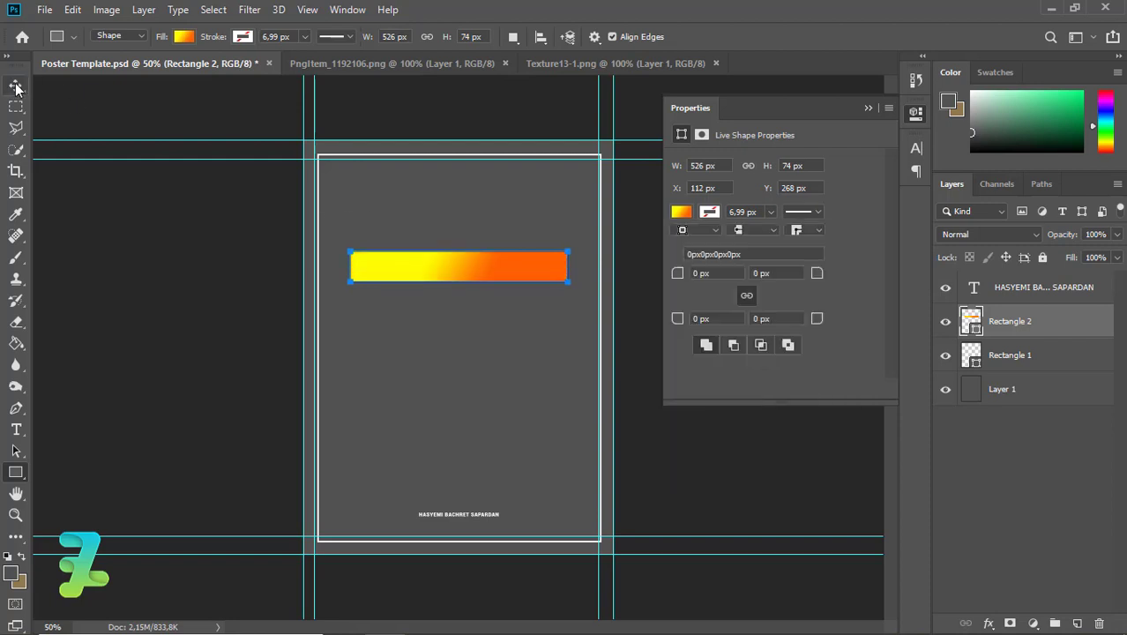
Slant the gradient bar down to the right with a perspective transform.
{"action": "left_click", "coordinate": [471, 332]}
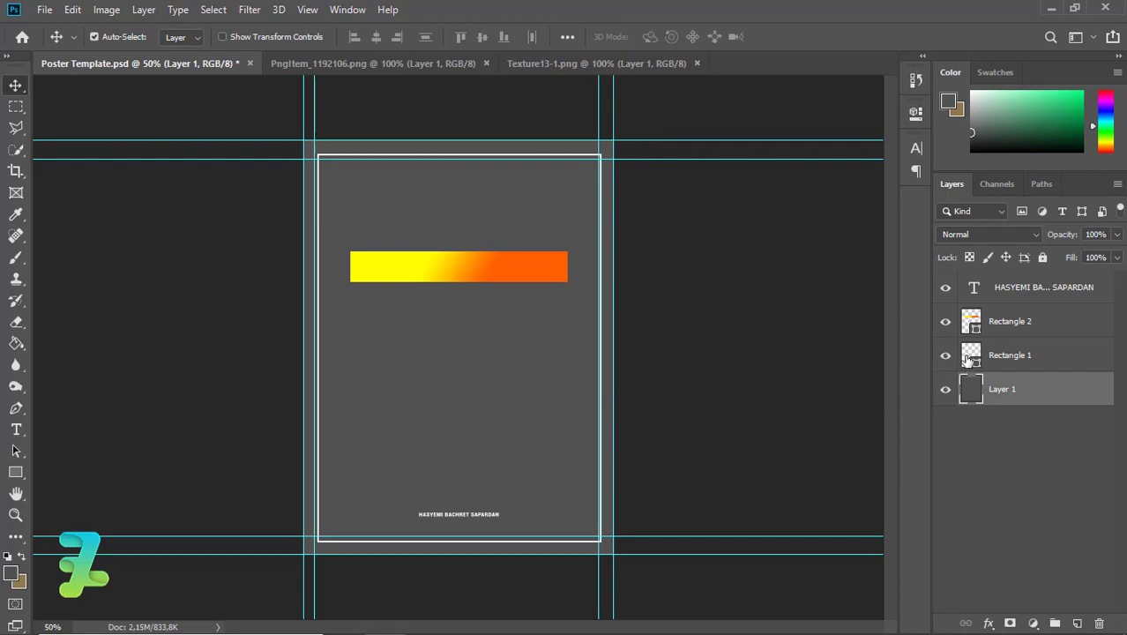
{"action": "left_click", "coordinate": [521, 267]}
{"action": "left_click", "coordinate": [73, 9]}
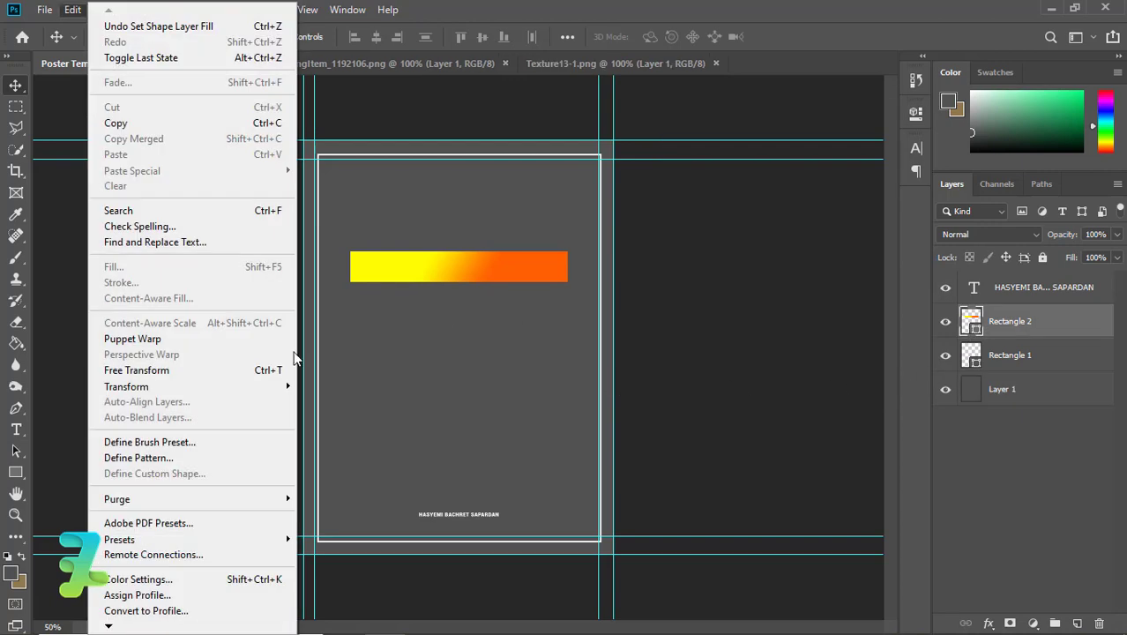
{"action": "mouse_move", "coordinate": [126, 387]}
{"action": "left_click", "coordinate": [351, 471]}
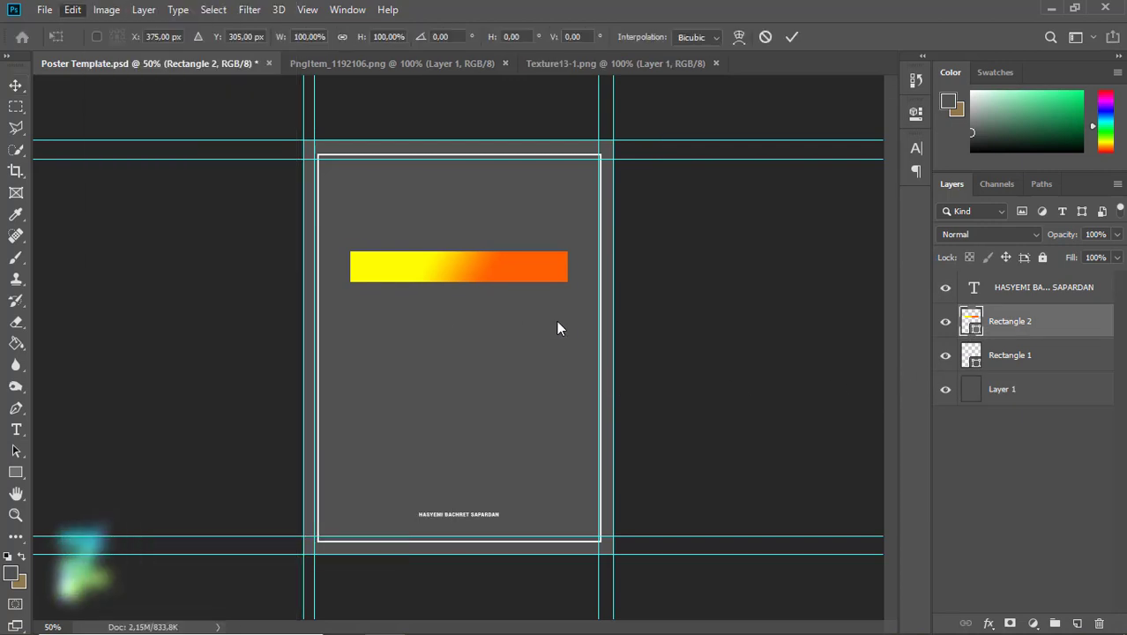
{"action": "left_click_drag", "start_coordinate": [568, 267], "coordinate": [574, 302]}
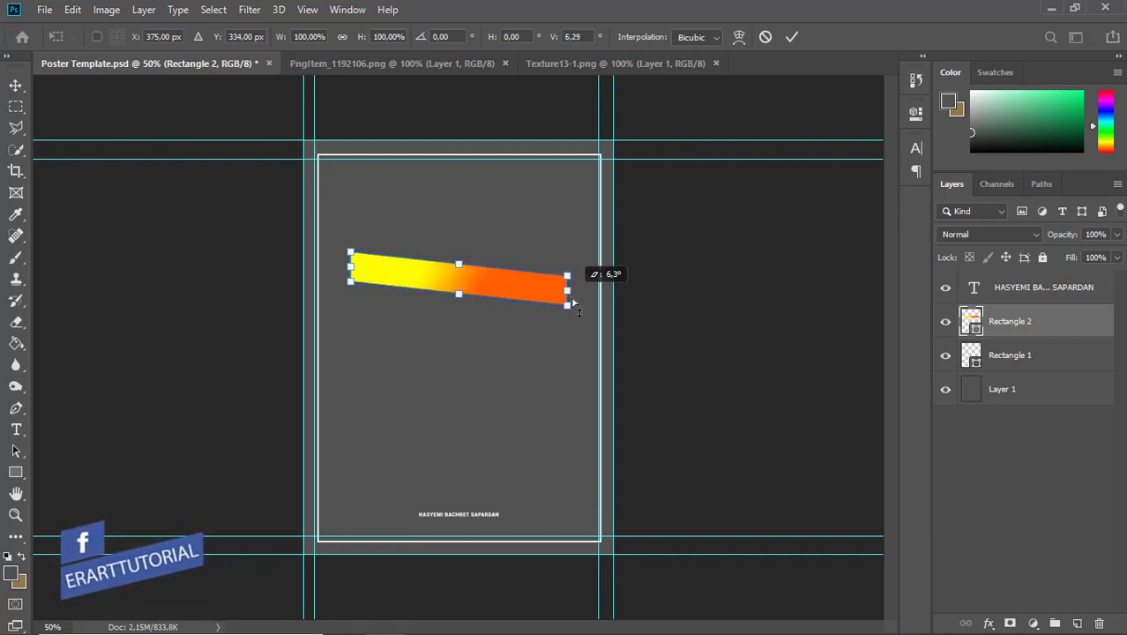
{"action": "key", "text": "Return"}
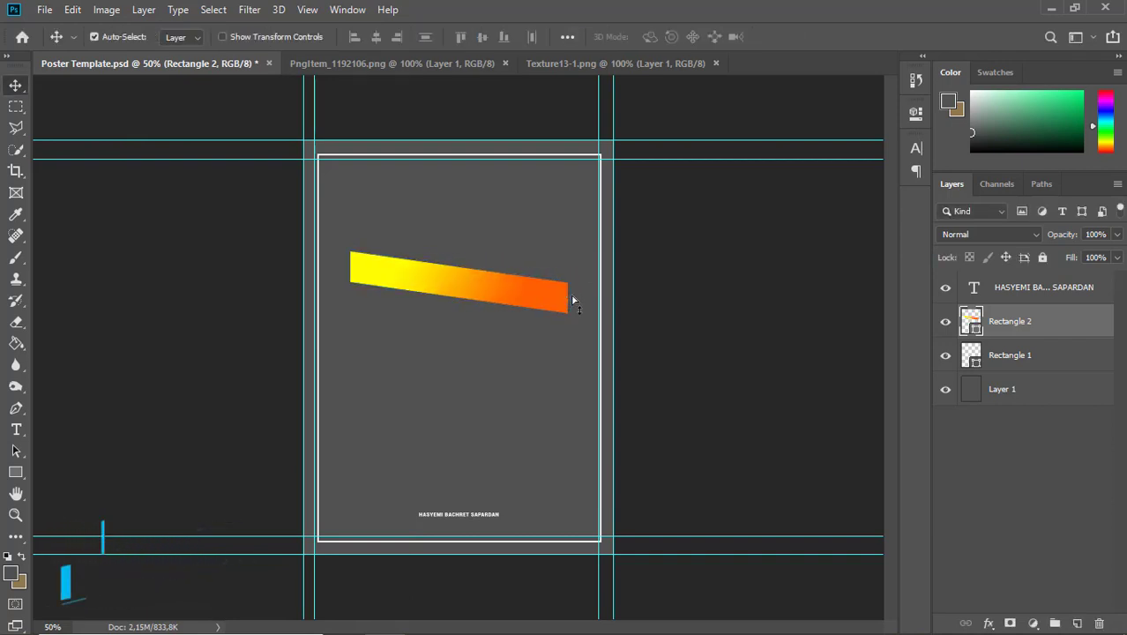
{"action": "left_click_drag", "start_coordinate": [461, 283], "coordinate": [467, 330]}
Duplicate the slanted bar into four evenly spaced stripes stacked downward.
{"action": "key", "text": "ctrl+j"}
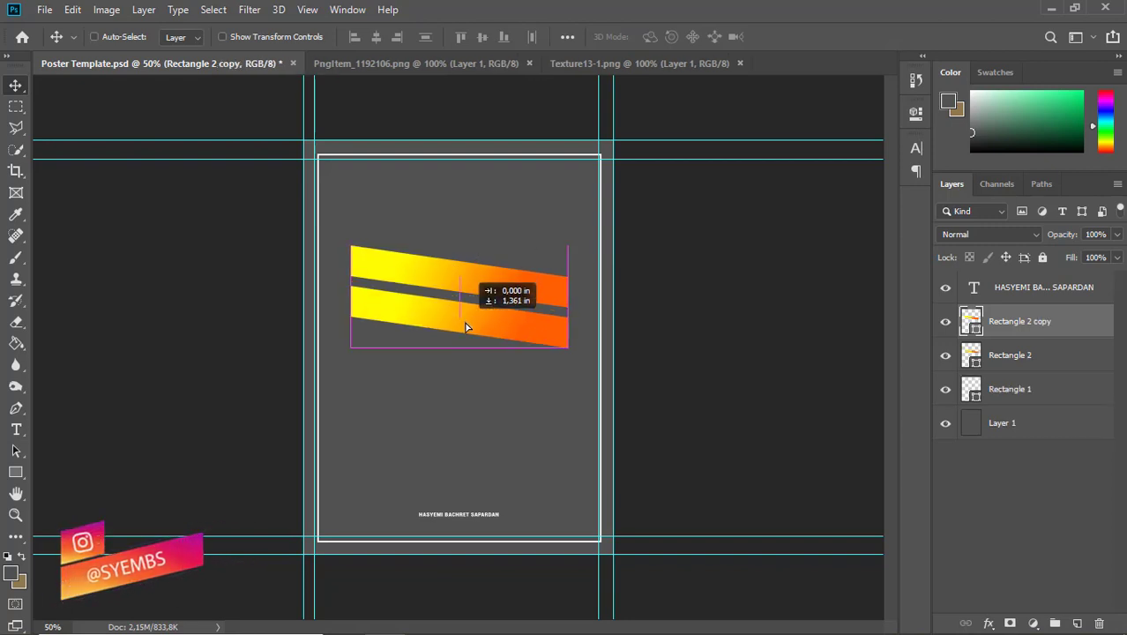
{"action": "left_click_drag", "start_coordinate": [466, 327], "coordinate": [459, 371]}
{"action": "key", "text": "ctrl+j"}
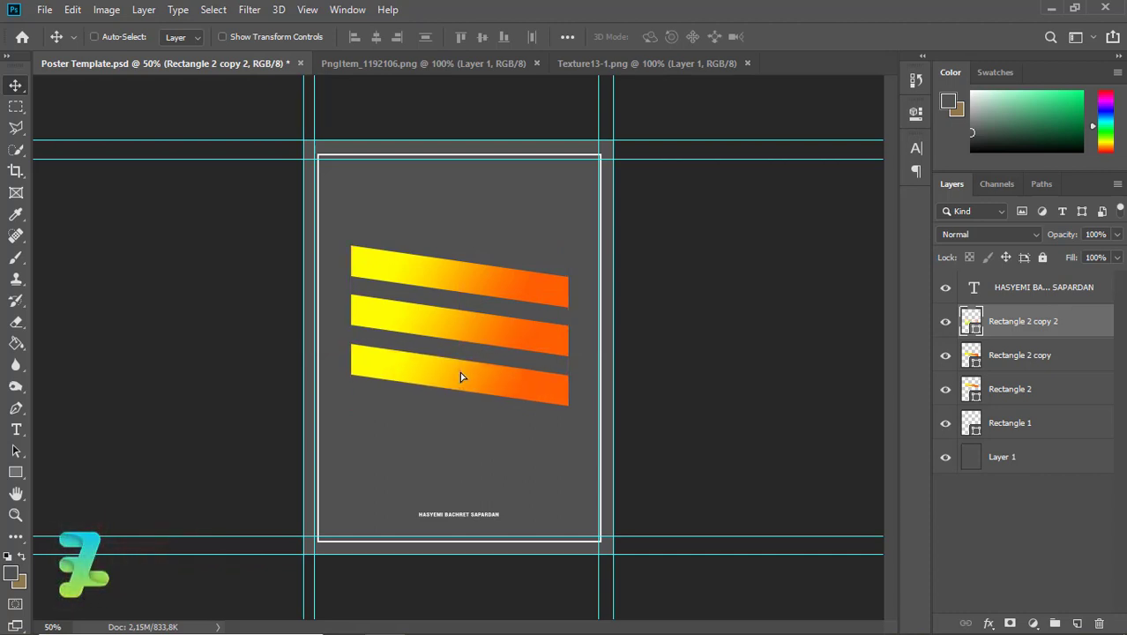
{"action": "key", "text": "Up"}
{"action": "key", "text": "Up"}
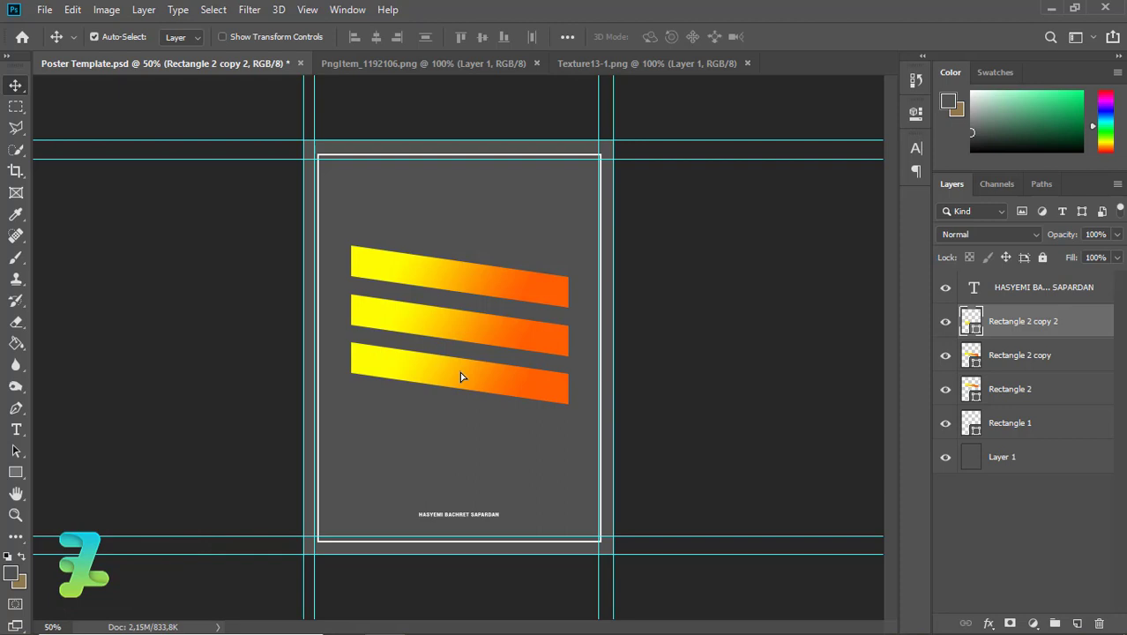
{"action": "key", "text": "Up"}
{"action": "left_click_drag", "start_coordinate": [459, 377], "coordinate": [459, 425]}
{"action": "left_click_drag", "start_coordinate": [483, 279], "coordinate": [482, 280]}
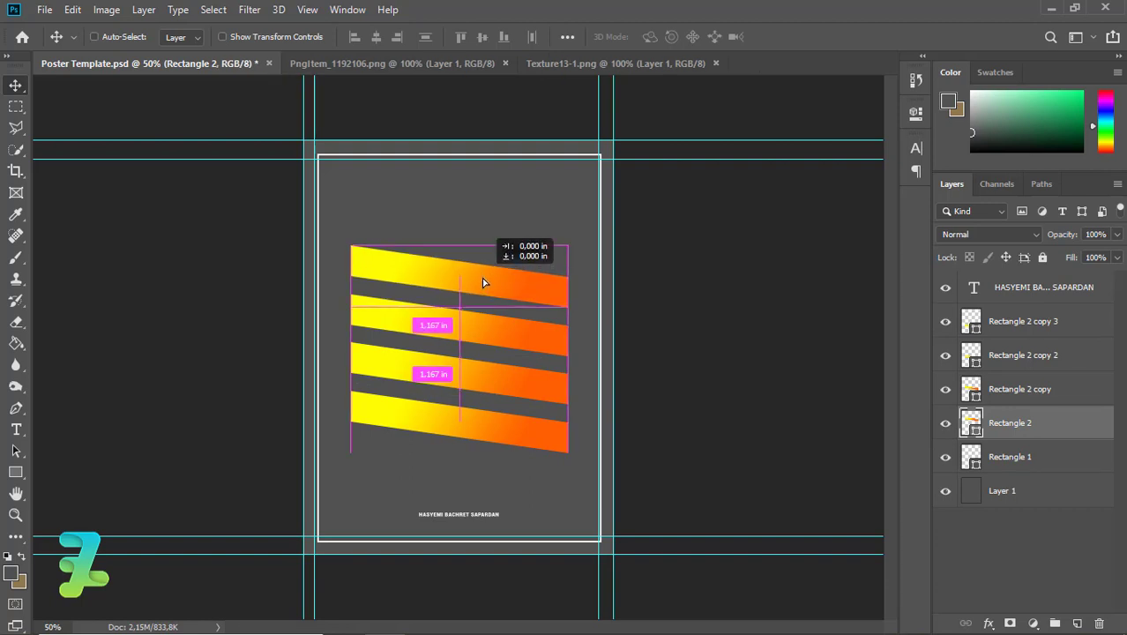
{"action": "left_click_drag", "start_coordinate": [482, 280], "coordinate": [482, 279]}
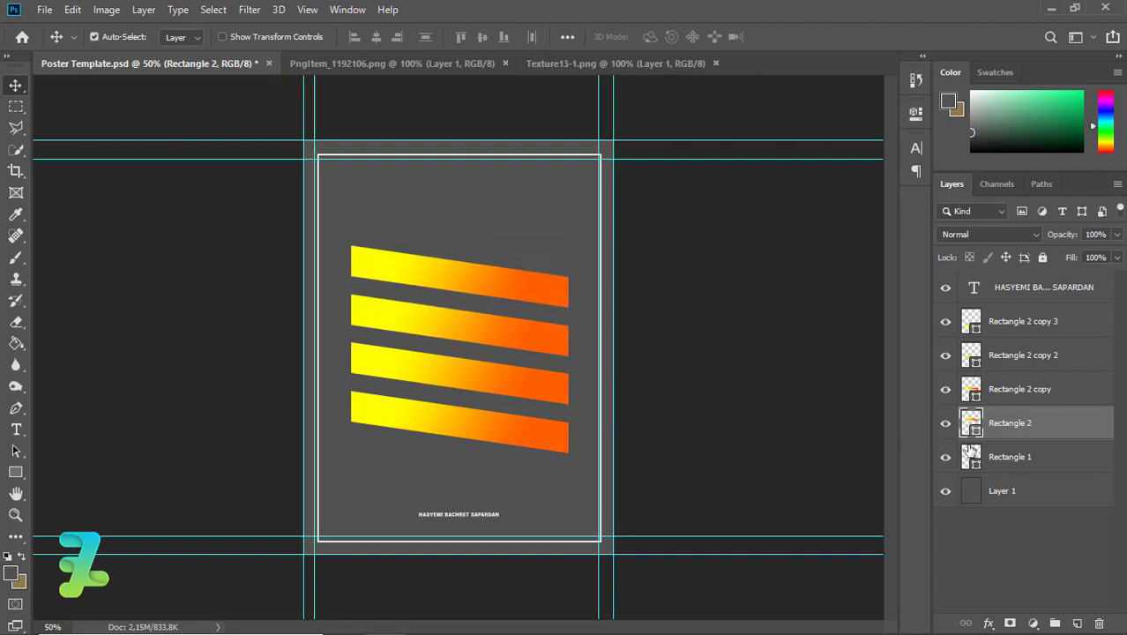
Move the orange stop of Rectangle 2 copy 2's gradient to about 15% from the left.
{"action": "left_click", "coordinate": [945, 424]}
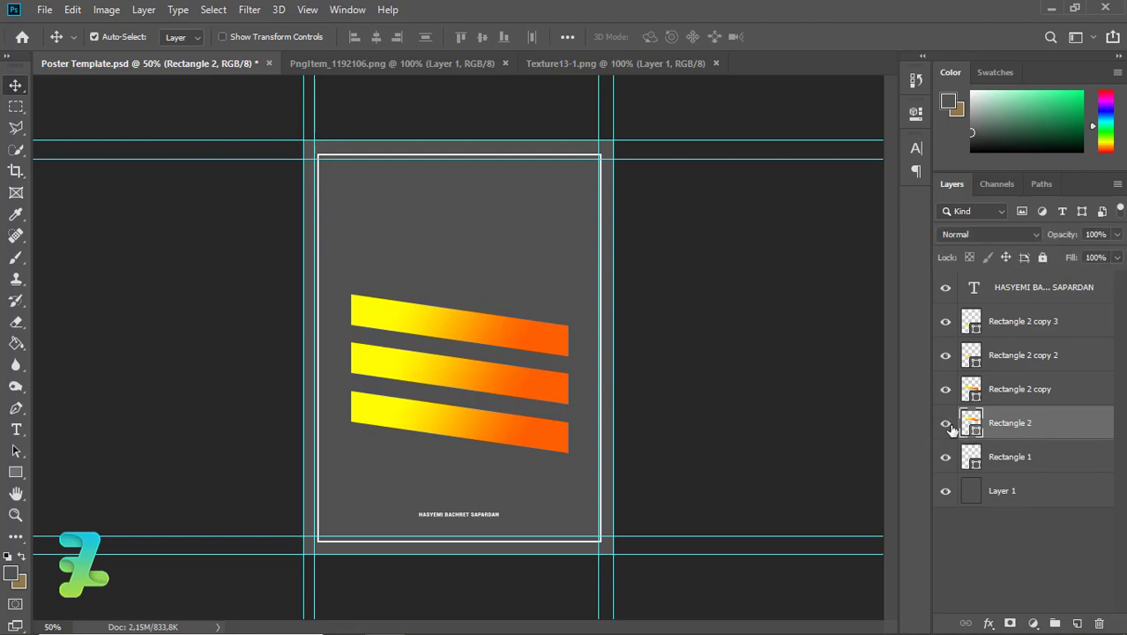
{"action": "left_click", "coordinate": [946, 424]}
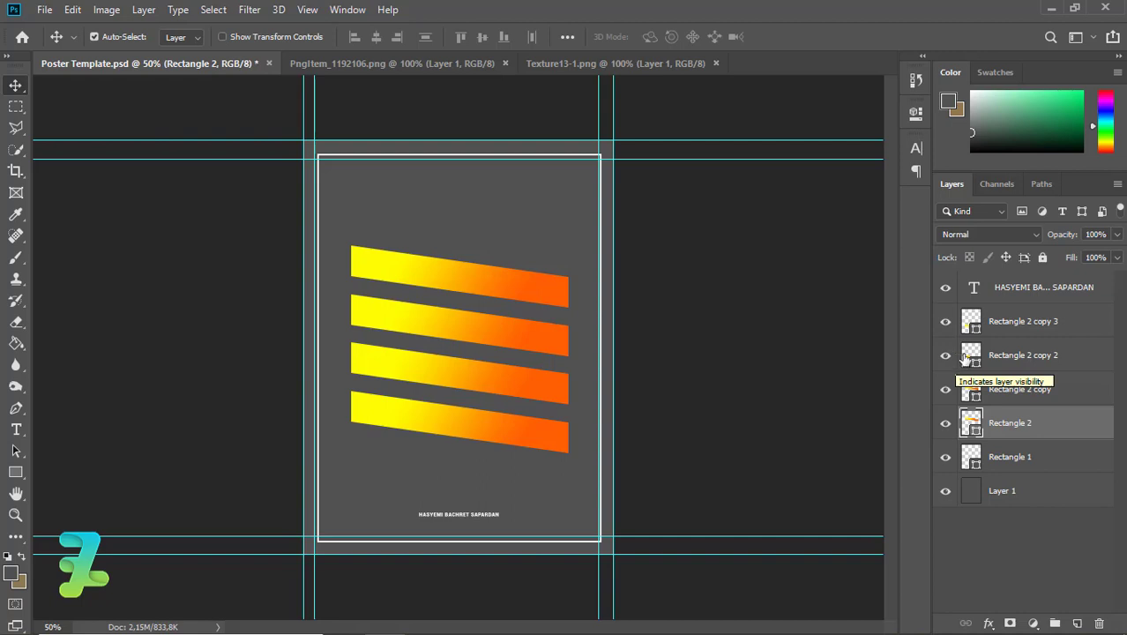
{"action": "double_click", "coordinate": [970, 355]}
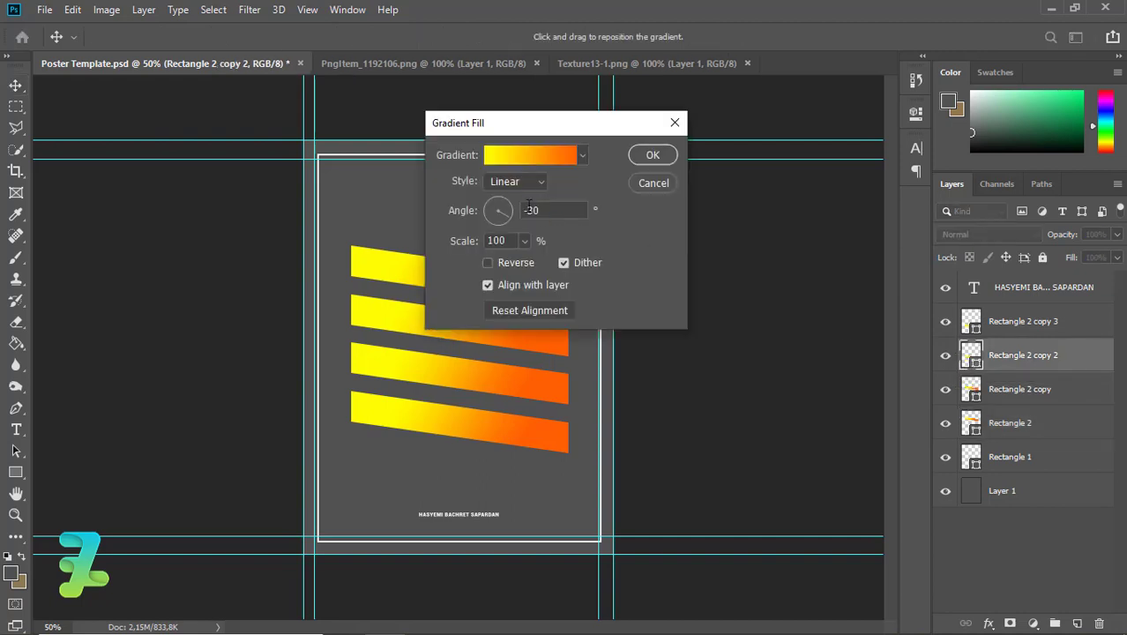
{"action": "left_click", "coordinate": [539, 155]}
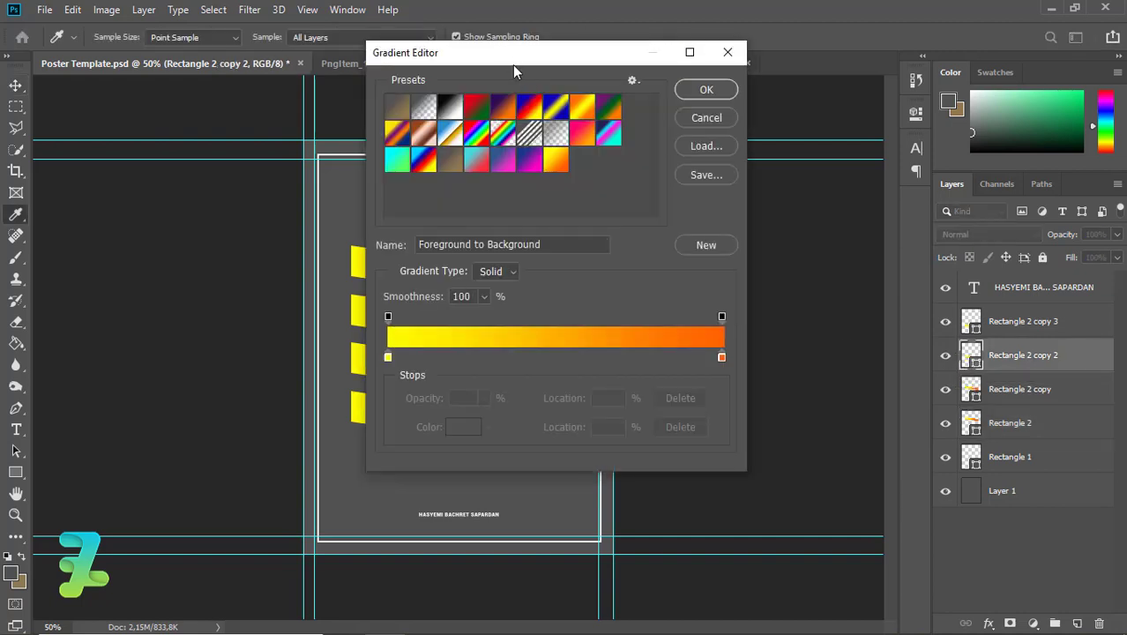
{"action": "left_click_drag", "start_coordinate": [524, 62], "coordinate": [790, 130]}
{"action": "left_click_drag", "start_coordinate": [998, 425], "coordinate": [717, 430]}
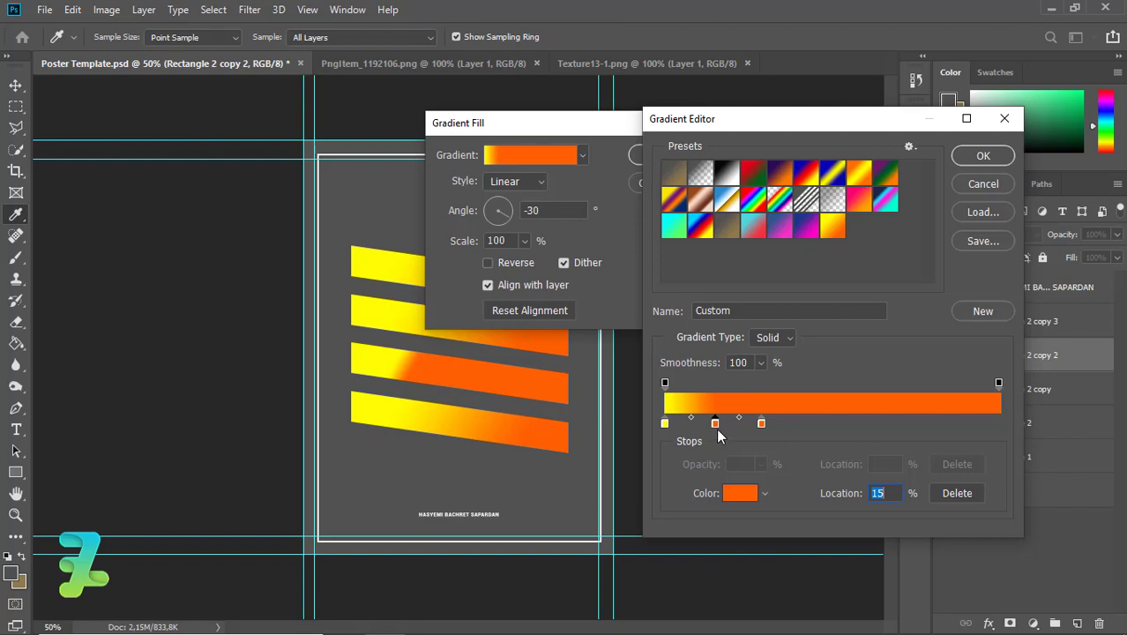
{"action": "mouse_move", "coordinate": [761, 424]}
{"action": "left_mouse_down"}
{"action": "mouse_move", "coordinate": [719, 424]}
{"action": "mouse_move", "coordinate": [751, 424]}
{"action": "left_mouse_up"}
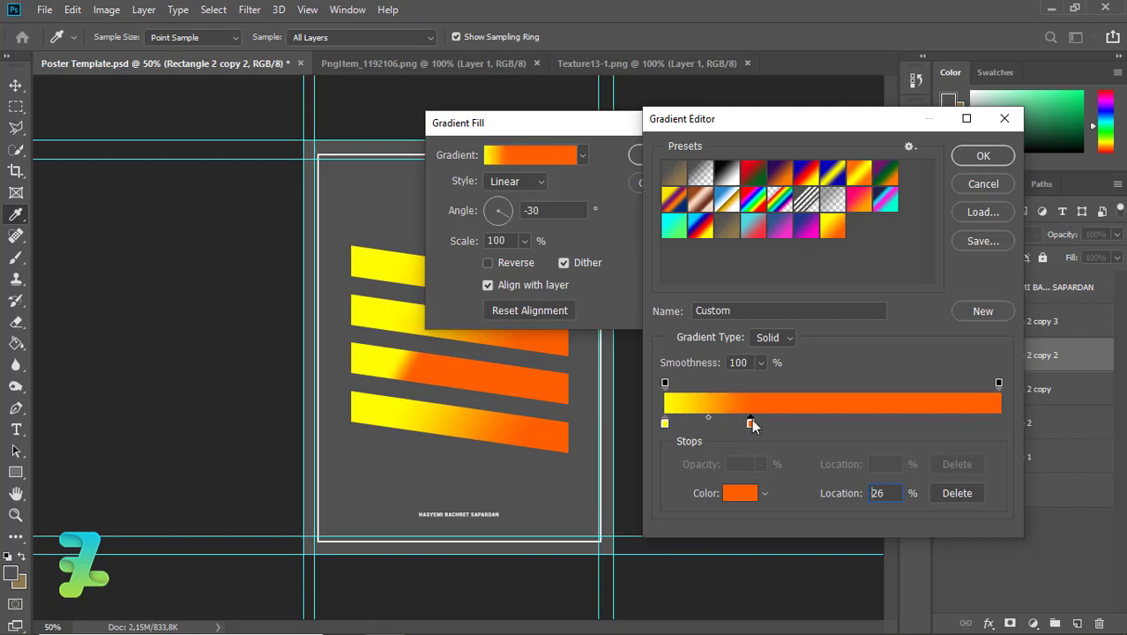
{"action": "left_click", "coordinate": [978, 157]}
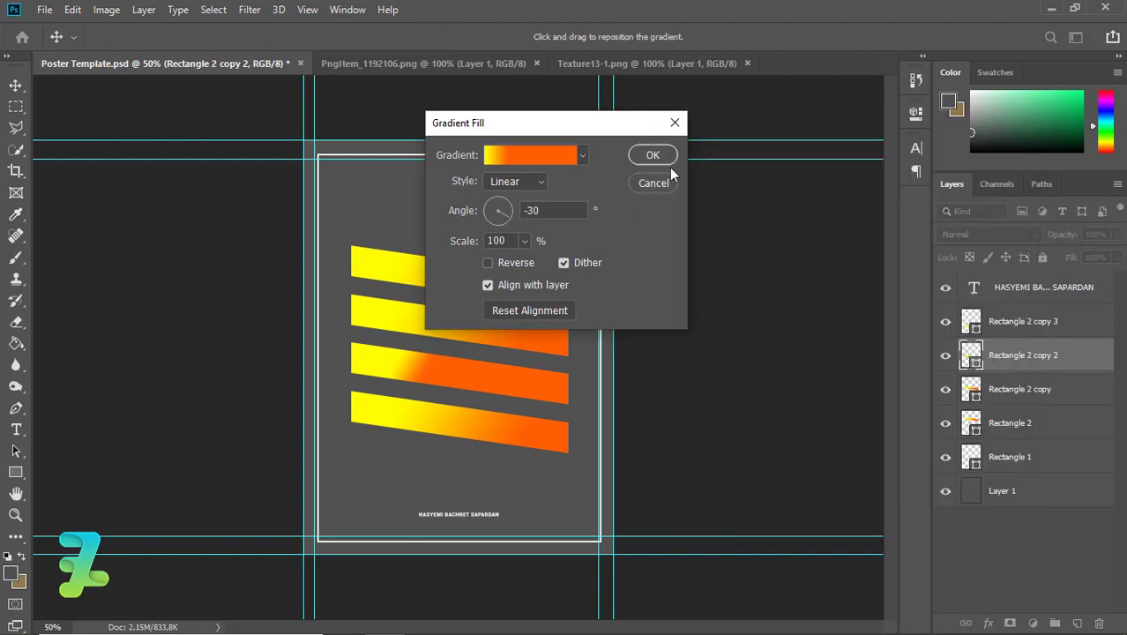
{"action": "left_click", "coordinate": [651, 156]}
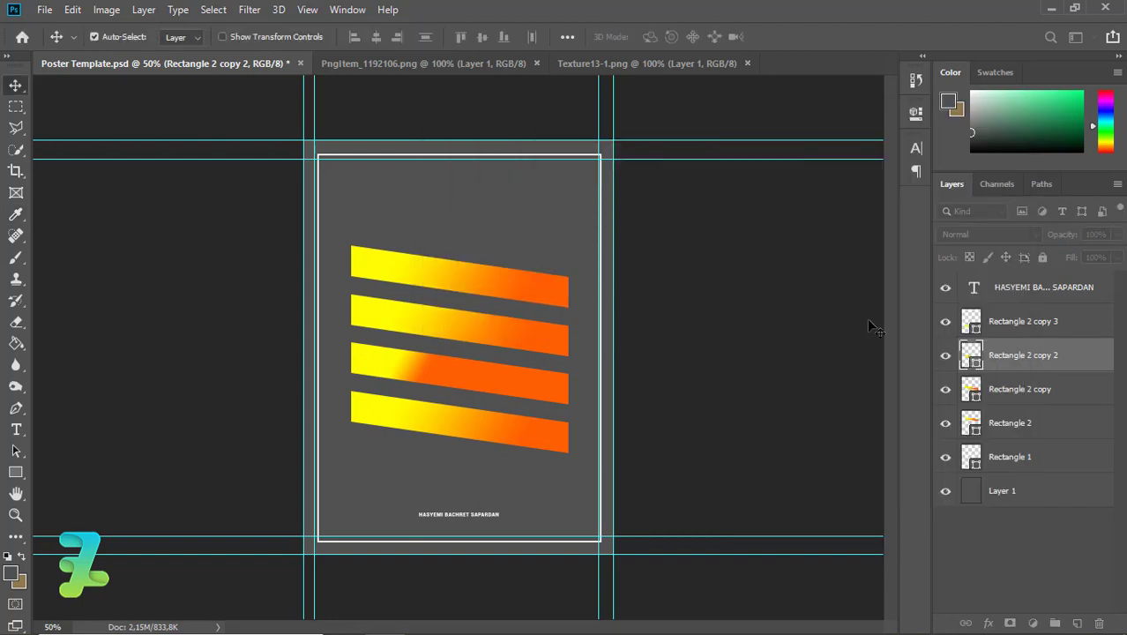
Slide Rectangle 2 copy 3's orange gradient stop to about 10%, close to the yellow stop.
{"action": "double_click", "coordinate": [970, 323]}
{"action": "left_click", "coordinate": [543, 156]}
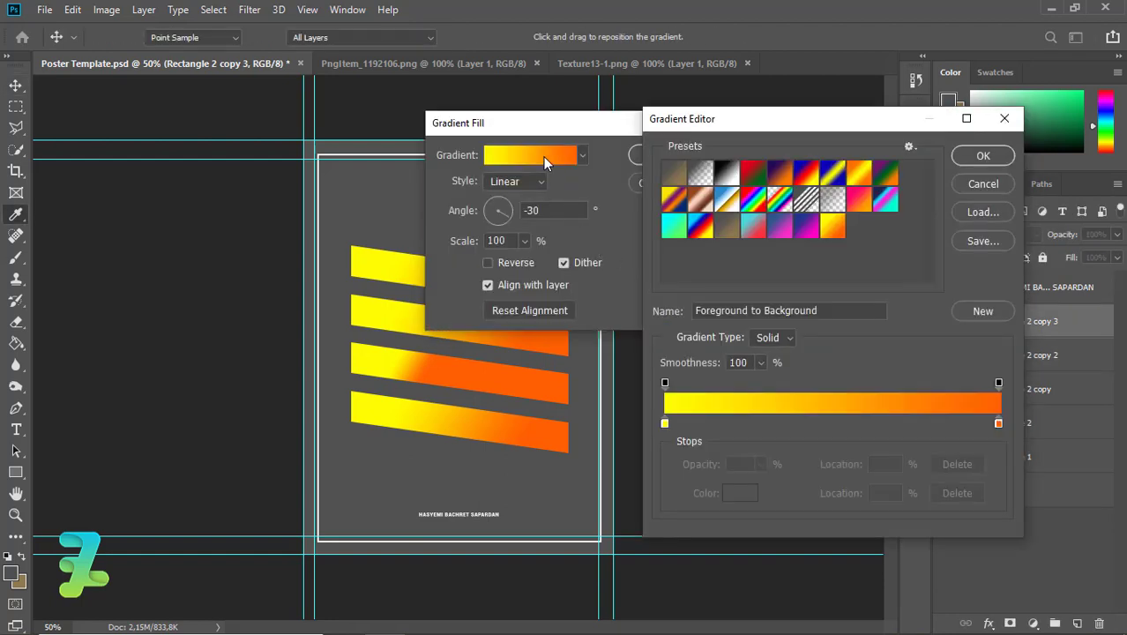
{"action": "left_click_drag", "start_coordinate": [999, 428], "coordinate": [941, 445]}
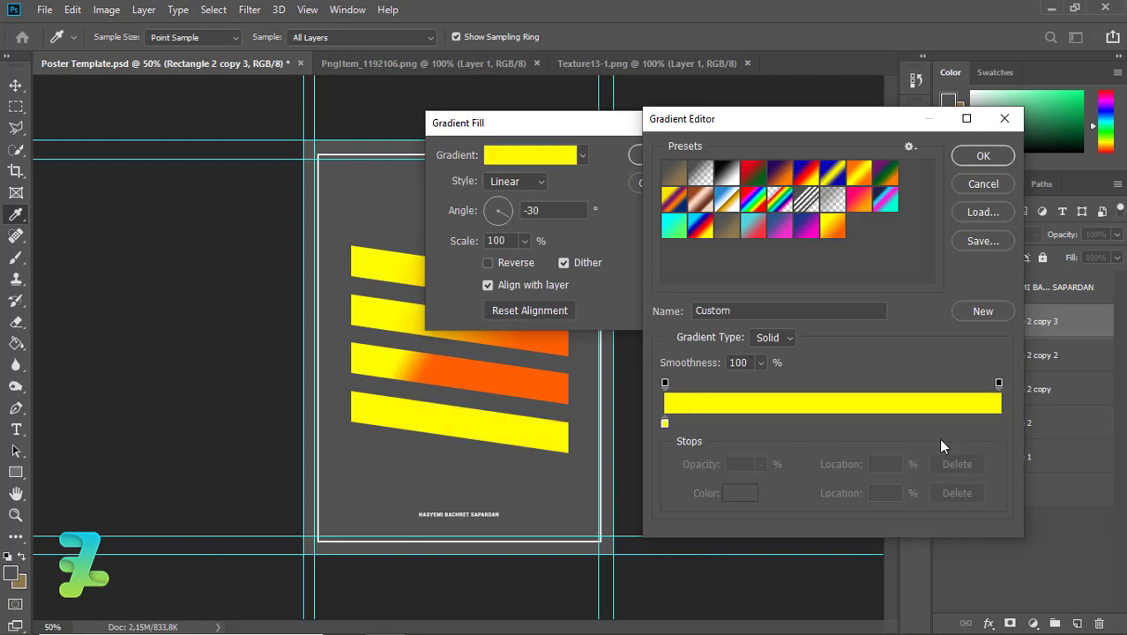
{"action": "key", "text": "ctrl+z"}
{"action": "left_click_drag", "start_coordinate": [1000, 425], "coordinate": [866, 448]}
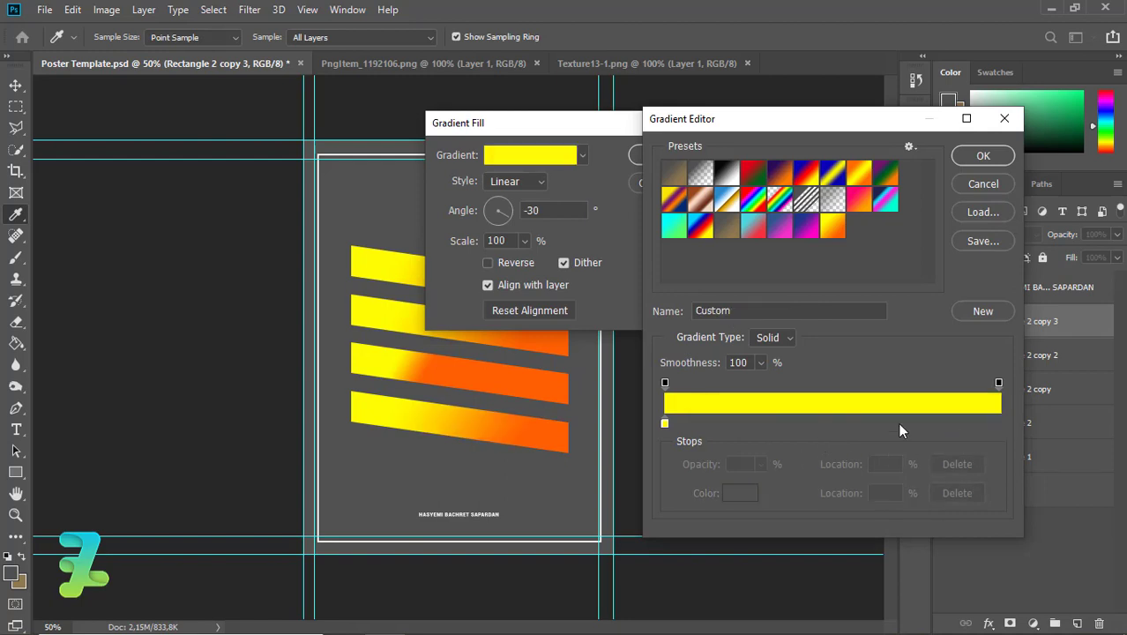
{"action": "key", "text": "ctrl+z"}
{"action": "left_click_drag", "start_coordinate": [998, 424], "coordinate": [694, 424]}
{"action": "left_click", "coordinate": [665, 424]}
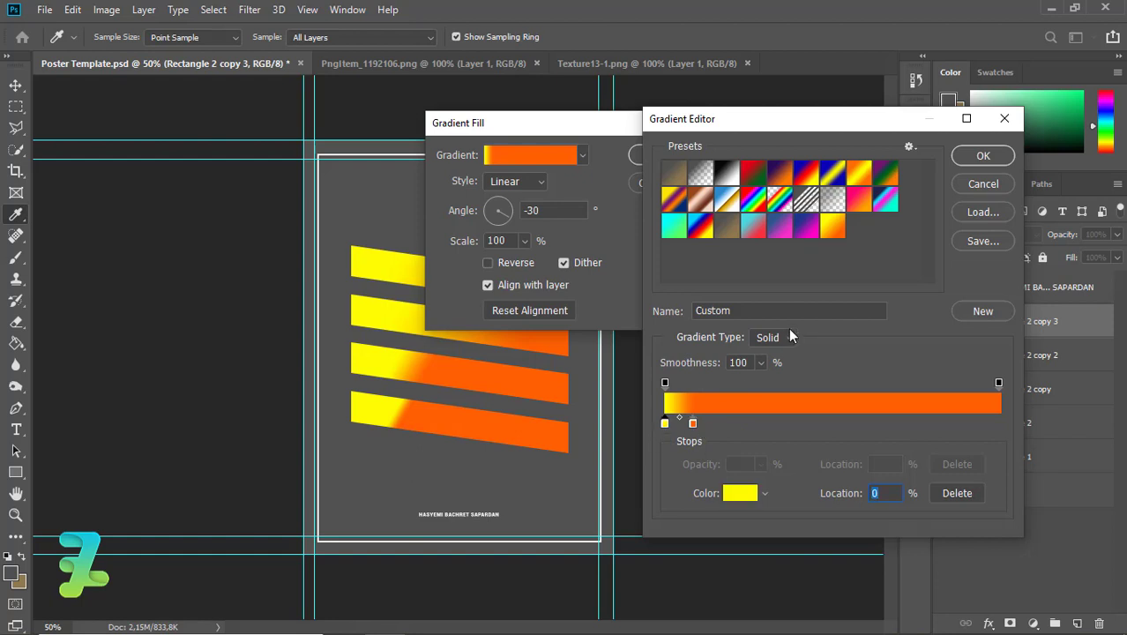
{"action": "mouse_move", "coordinate": [766, 364]}
{"action": "left_mouse_down"}
{"action": "mouse_move", "coordinate": [756, 388]}
{"action": "mouse_move", "coordinate": [715, 385]}
{"action": "left_mouse_up"}
{"action": "left_click", "coordinate": [973, 163]}
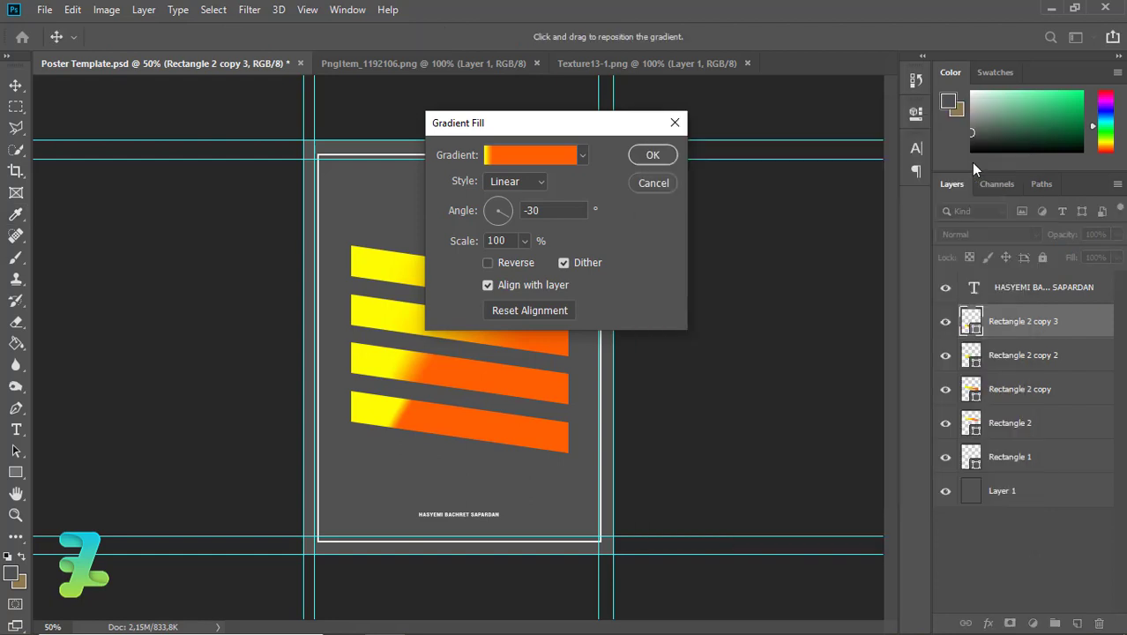
{"action": "left_click", "coordinate": [651, 156]}
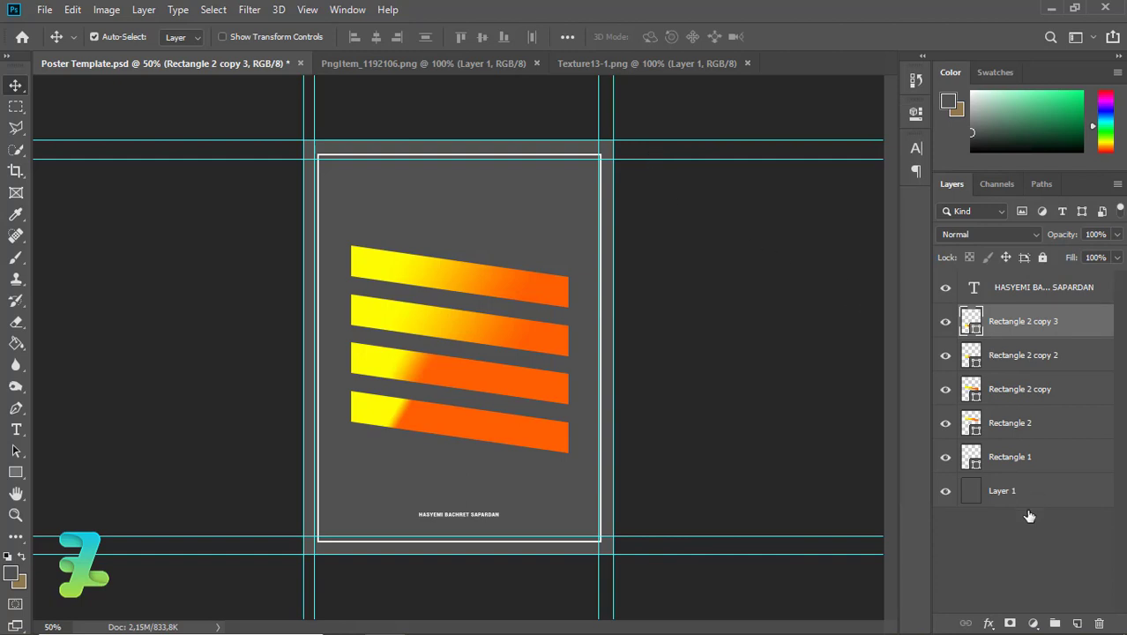
Add a layer clipped to the bottom stripe and sample orange as the foreground colour.
{"action": "left_click", "coordinate": [1076, 622]}
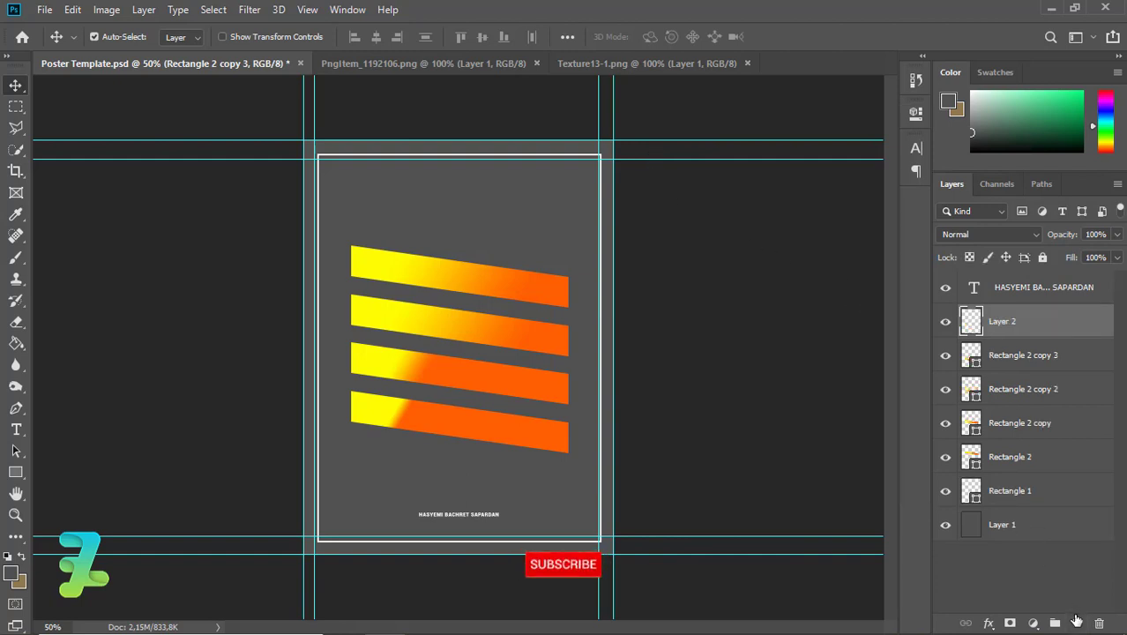
{"action": "right_click", "coordinate": [1056, 337]}
{"action": "left_click", "coordinate": [882, 316]}
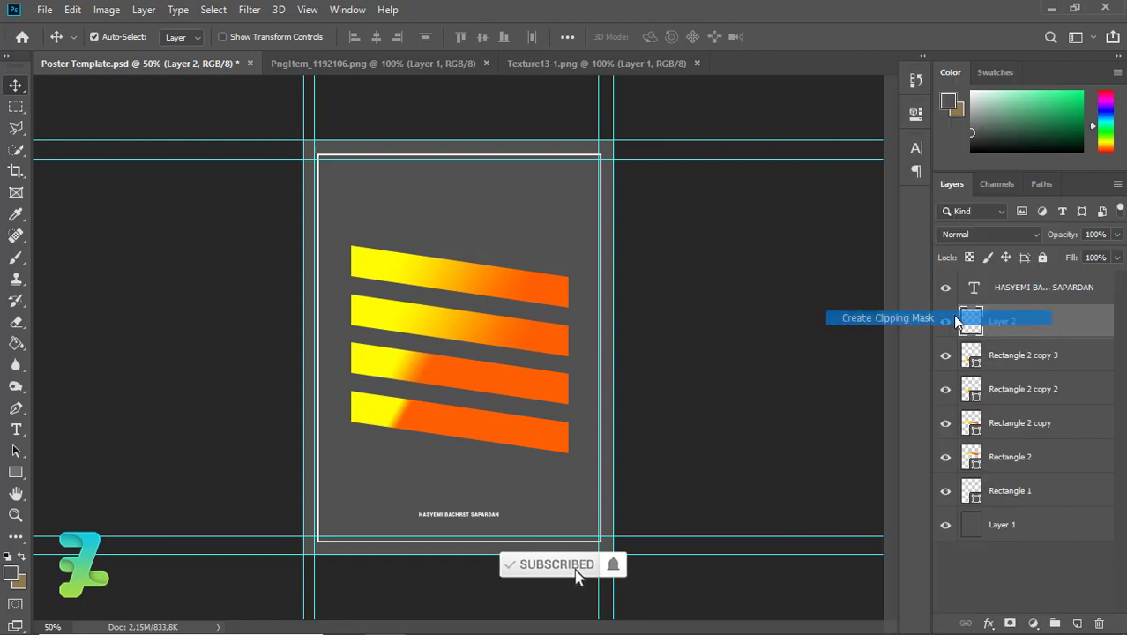
{"action": "left_click", "coordinate": [10, 574]}
{"action": "left_click", "coordinate": [501, 418]}
{"action": "left_click", "coordinate": [997, 160]}
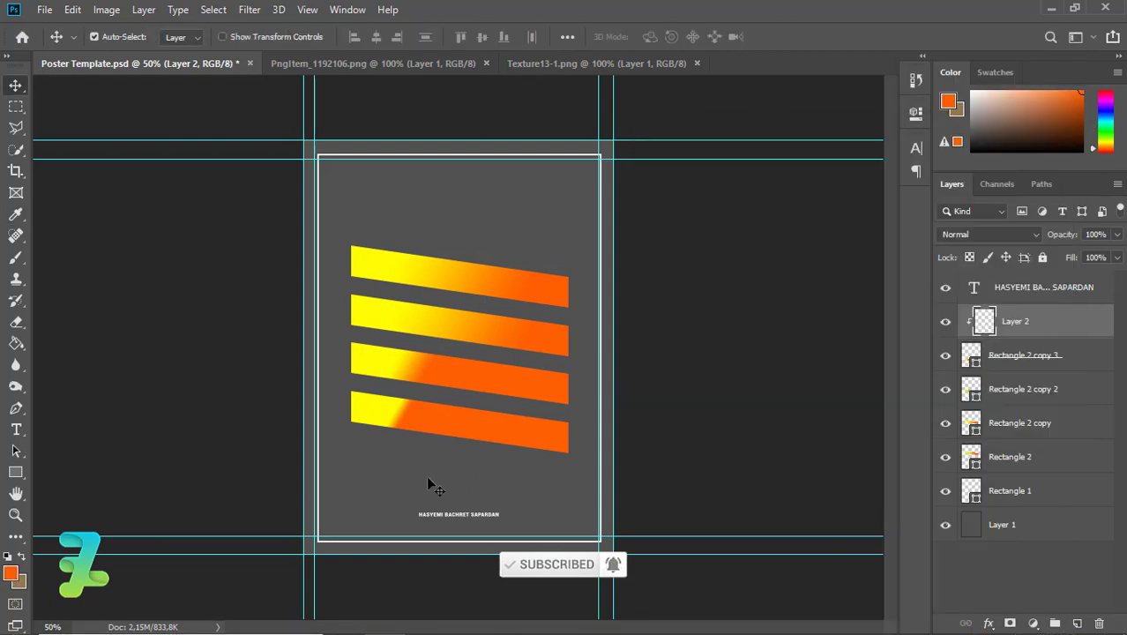
Paint soft orange over the stripe's yellow left end with a large, fully soft brush.
{"action": "left_click", "coordinate": [16, 257]}
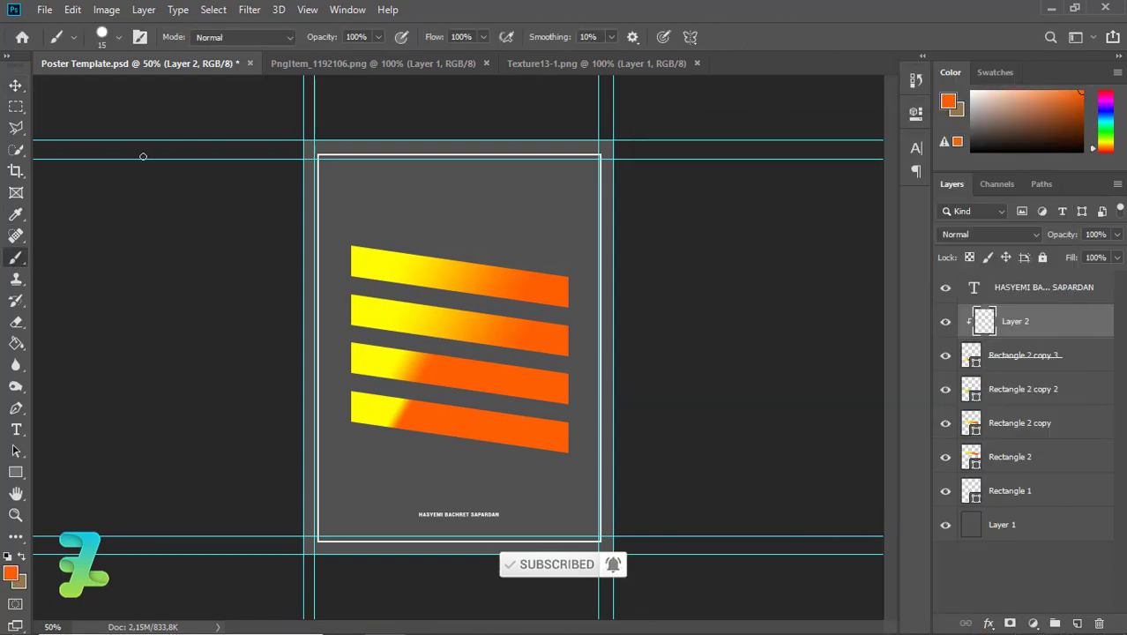
{"action": "left_click", "coordinate": [120, 39]}
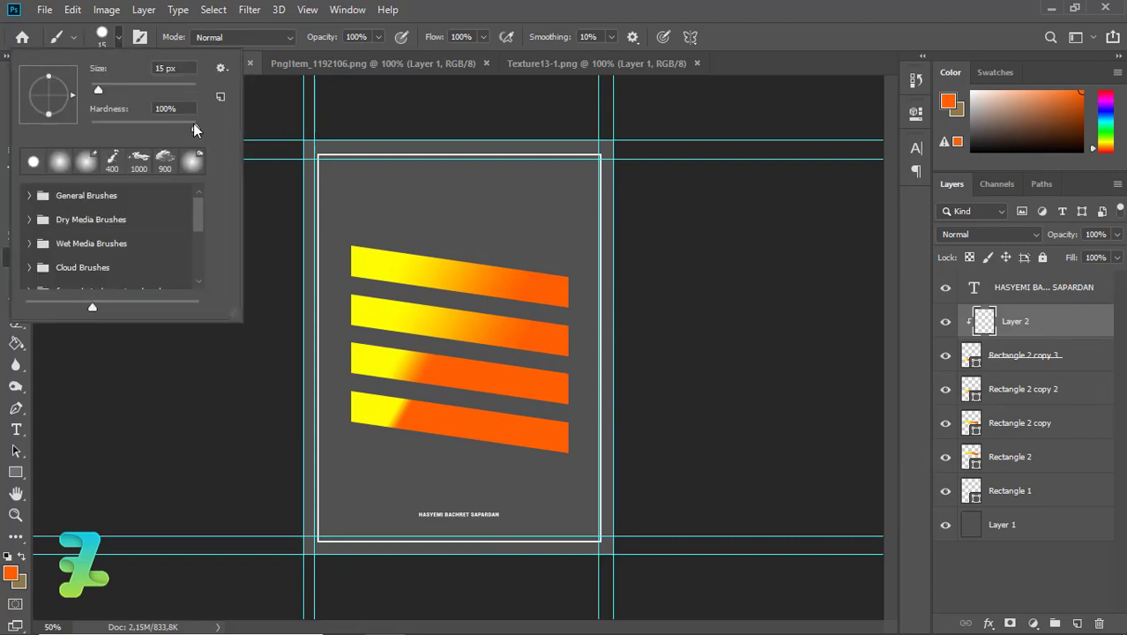
{"action": "left_click_drag", "start_coordinate": [193, 125], "coordinate": [77, 128]}
{"action": "left_click", "coordinate": [332, 409]}
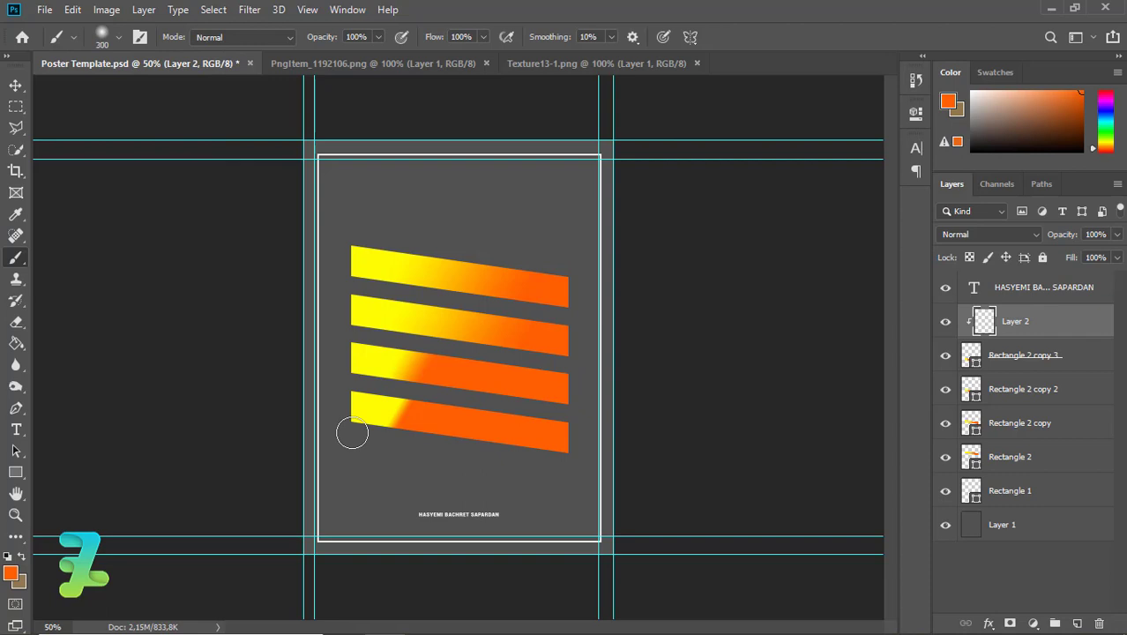
{"action": "key", "text": "bracketright"}
{"action": "key", "text": "bracketright"}
{"action": "key", "text": "bracketright"}
{"action": "left_click_drag", "start_coordinate": [386, 453], "coordinate": [372, 461]}
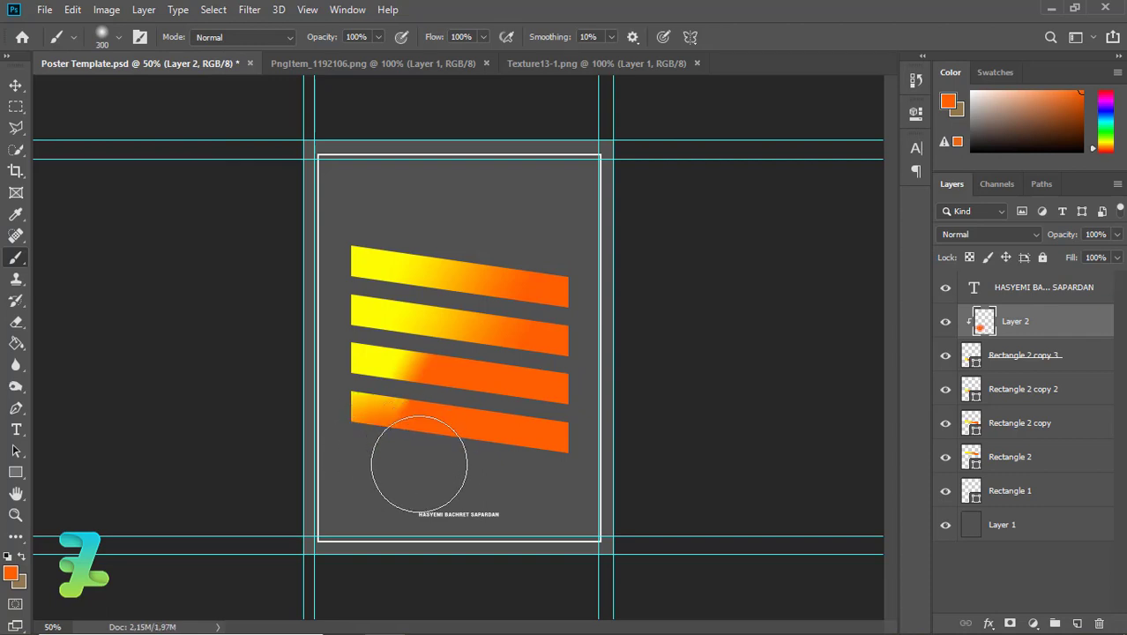
Paint orange over Rectangle 2 copy 2's yellow end on a new clipped layer.
{"action": "left_click", "coordinate": [1015, 398]}
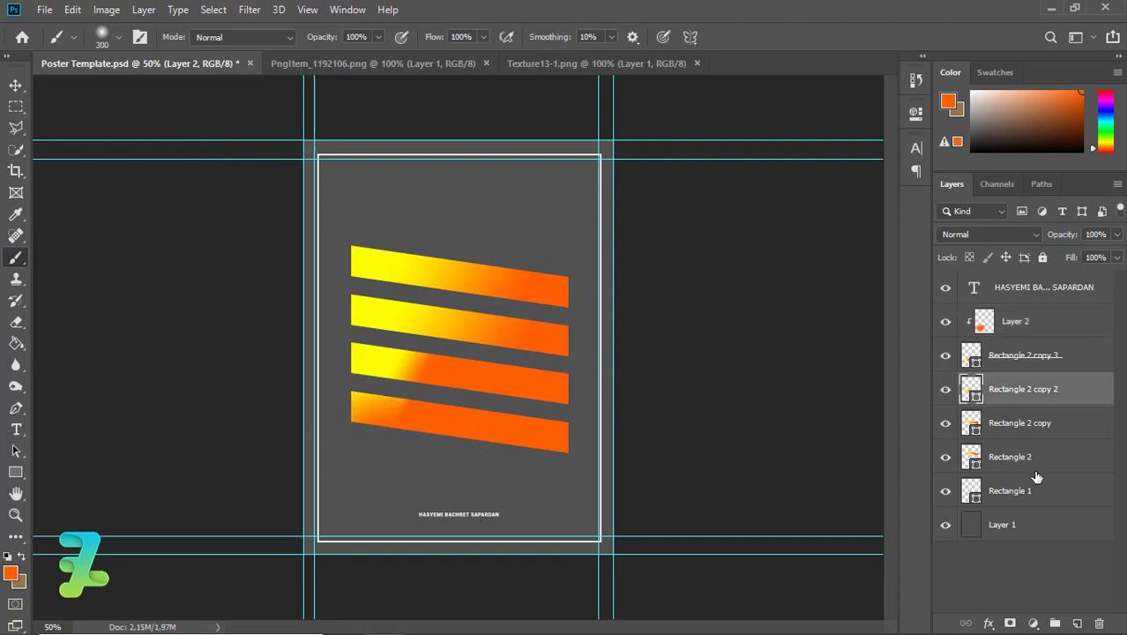
{"action": "left_click", "coordinate": [1077, 624]}
{"action": "right_click", "coordinate": [1051, 403]}
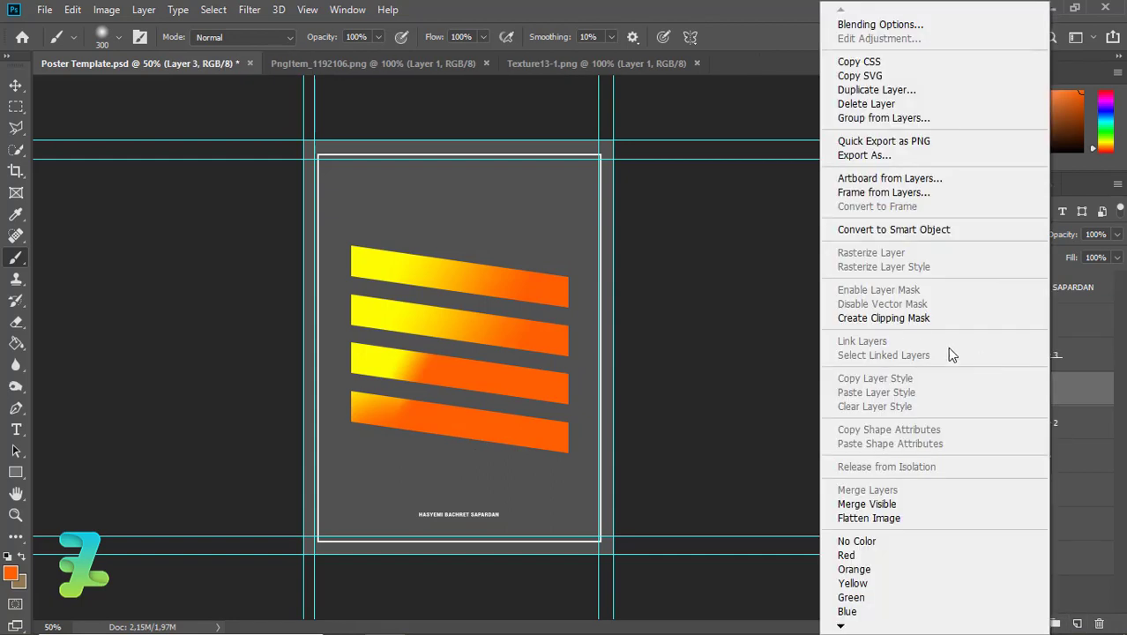
{"action": "left_click", "coordinate": [901, 316]}
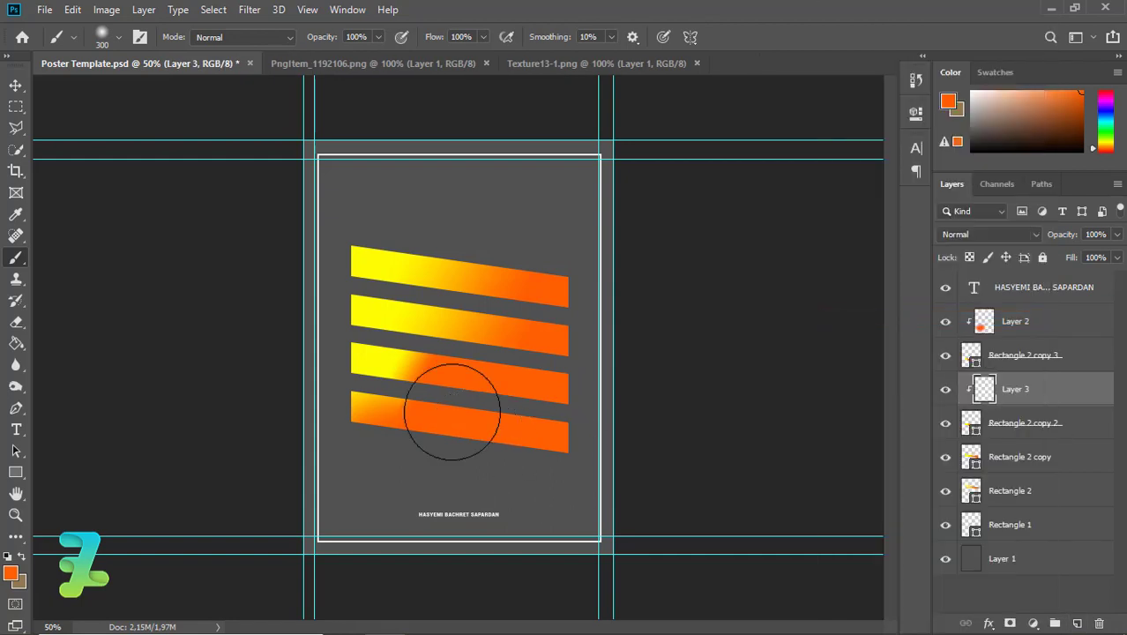
{"action": "mouse_move", "coordinate": [452, 408]}
{"action": "left_mouse_down"}
{"action": "mouse_move", "coordinate": [364, 444]}
{"action": "mouse_move", "coordinate": [427, 372]}
{"action": "mouse_move", "coordinate": [440, 327]}
{"action": "mouse_move", "coordinate": [475, 377]}
{"action": "left_mouse_up"}
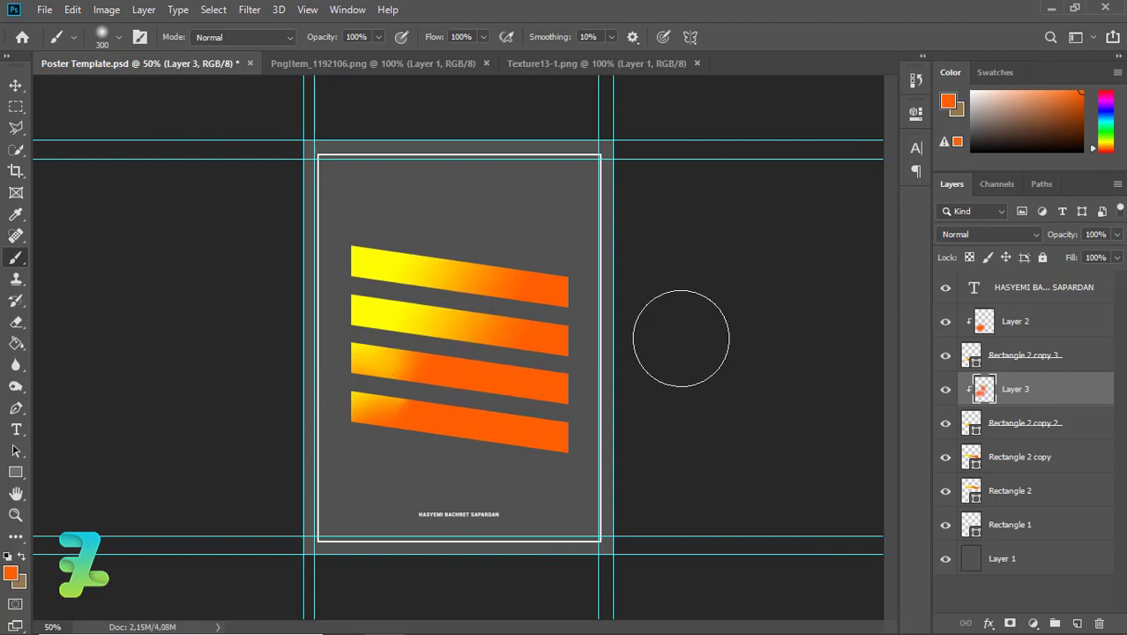
Add a new empty layer clipped to Rectangle 2 copy.
{"action": "left_click", "coordinate": [1030, 459]}
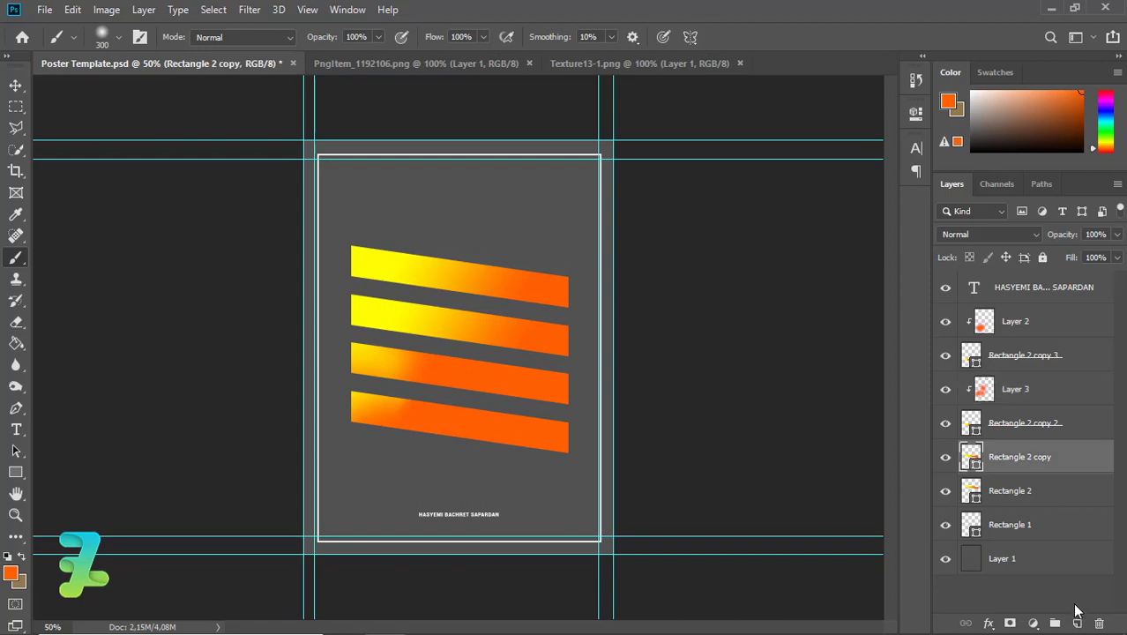
{"action": "left_click", "coordinate": [1077, 623]}
{"action": "right_click", "coordinate": [1070, 460]}
{"action": "left_click", "coordinate": [914, 318]}
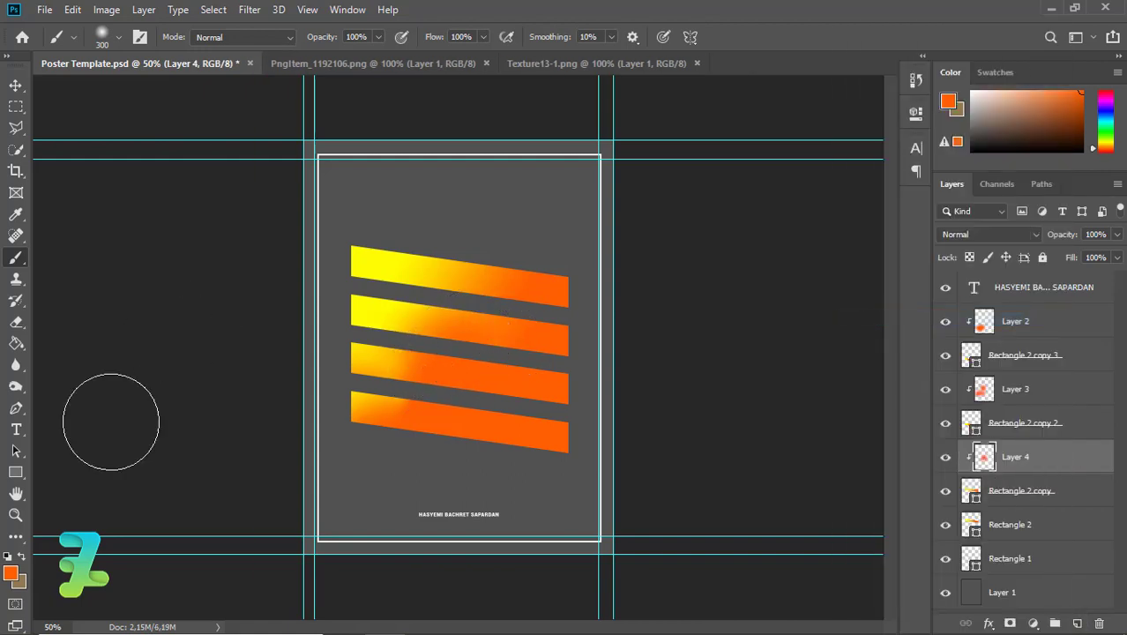
Set the foreground colour to a muted teal.
{"action": "left_click", "coordinate": [11, 574]}
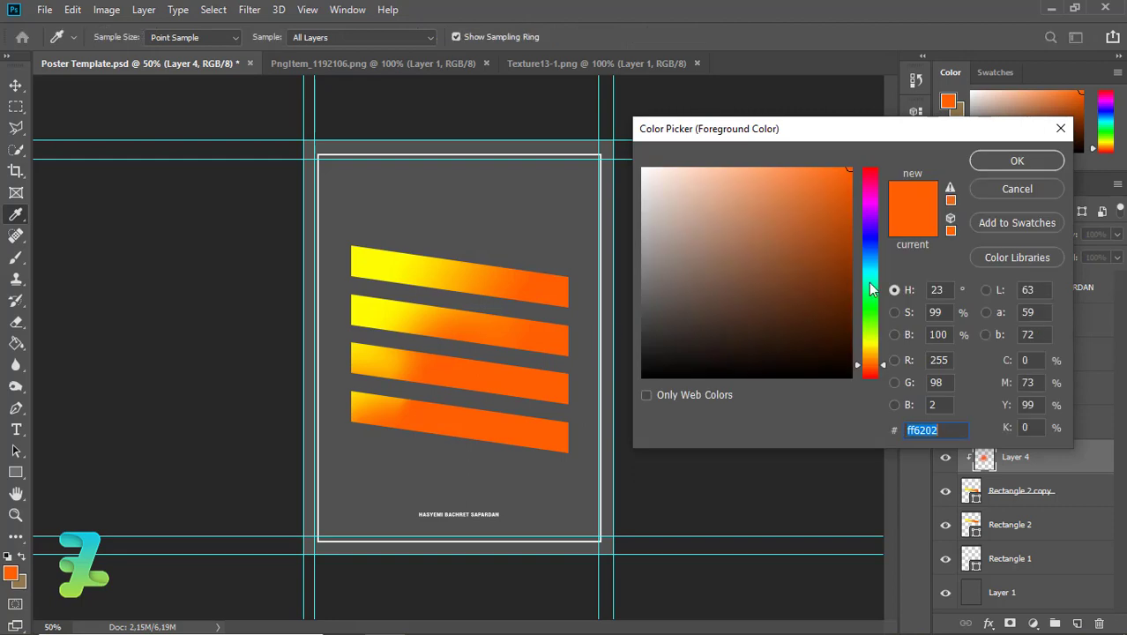
{"action": "left_click_drag", "start_coordinate": [870, 255], "coordinate": [870, 265]}
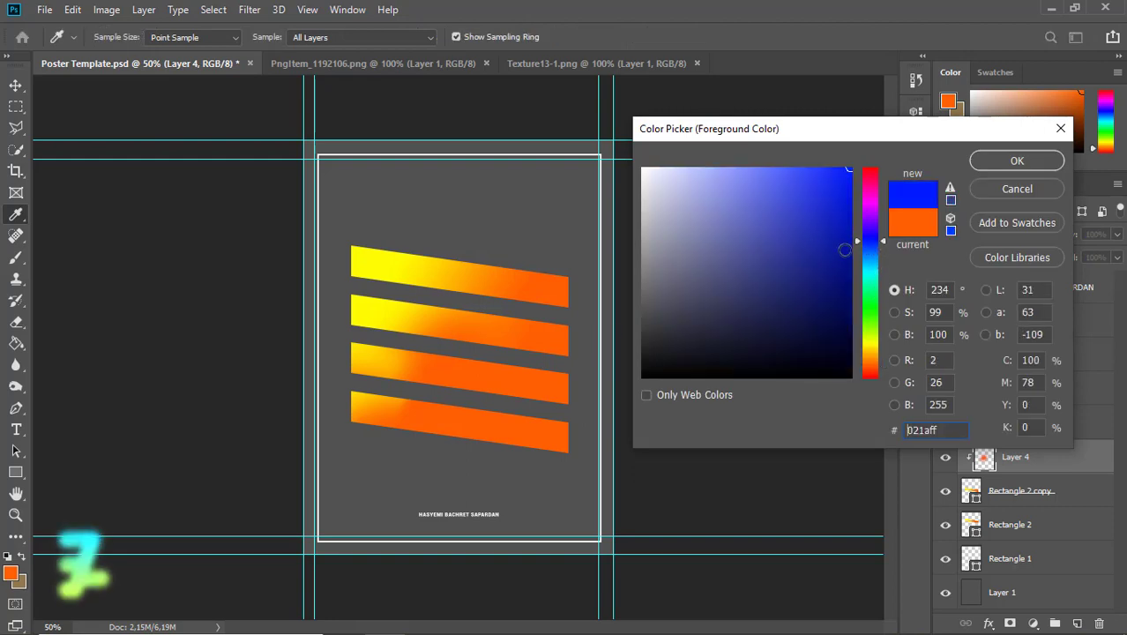
{"action": "left_click_drag", "start_coordinate": [810, 231], "coordinate": [769, 252]}
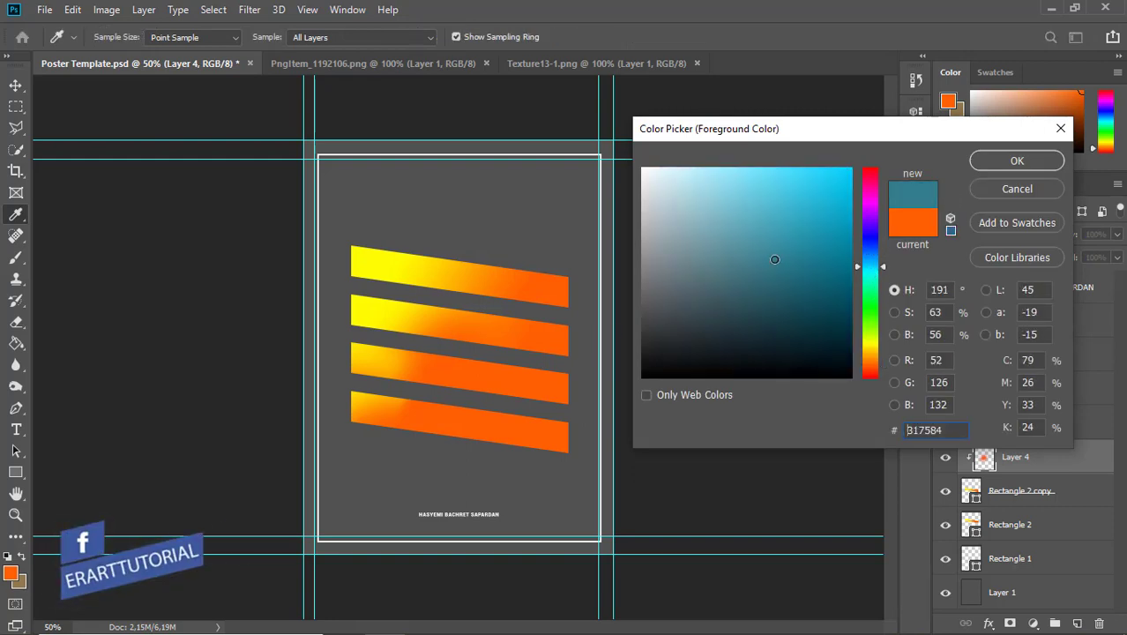
{"action": "left_click", "coordinate": [1014, 161]}
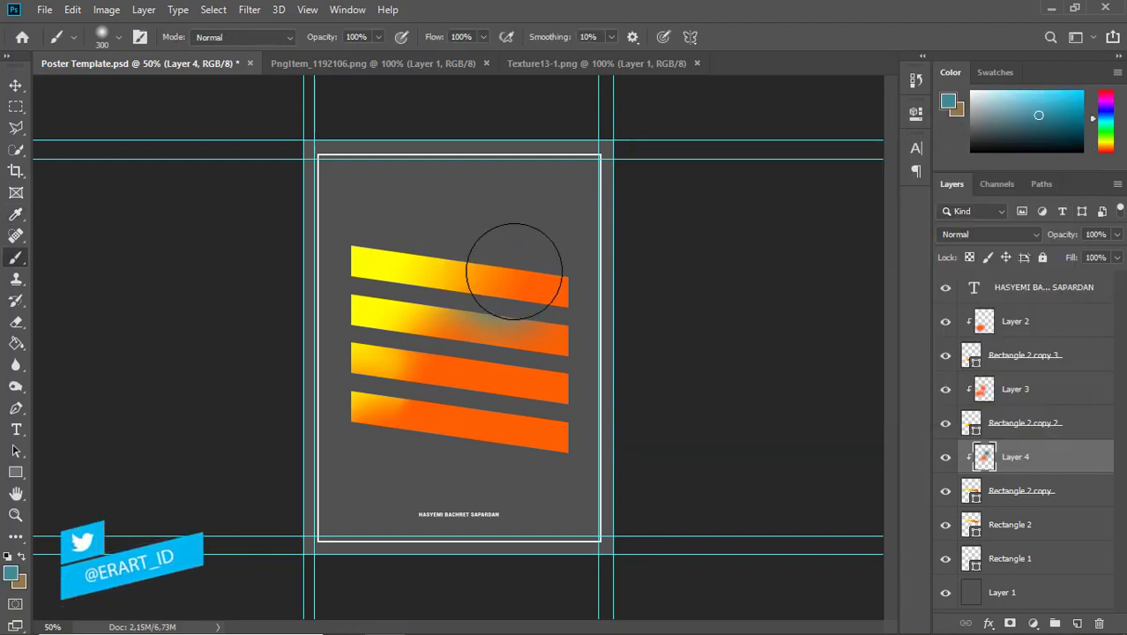
Brush soft teal onto the top stripe on new Layer 5, clipped to Rectangle 2.
{"action": "left_click", "coordinate": [1069, 526]}
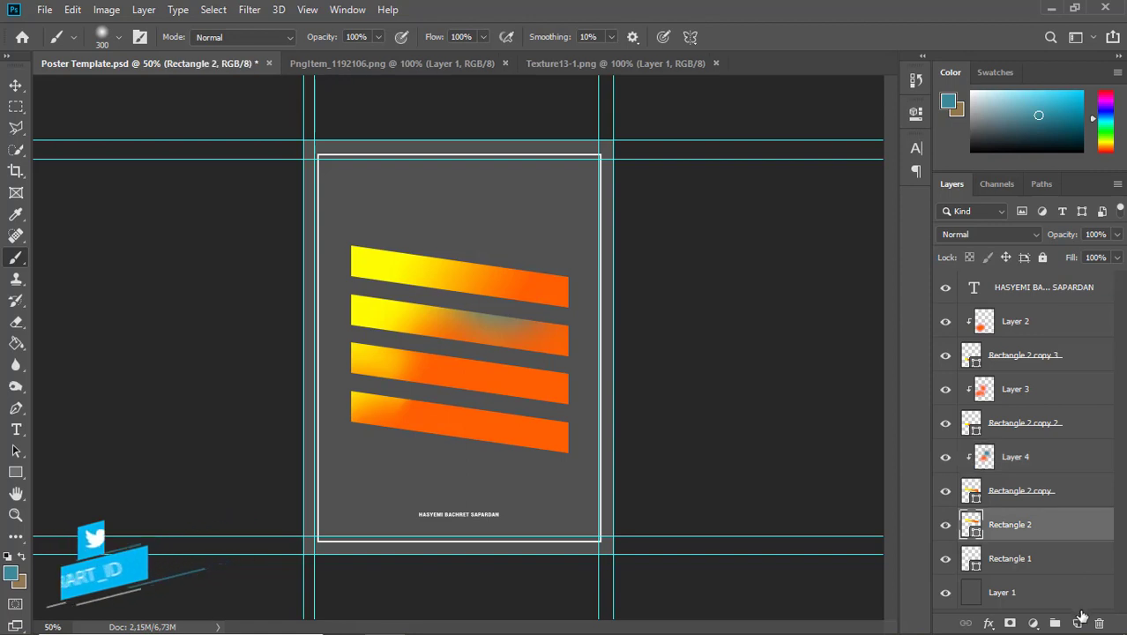
{"action": "left_click", "coordinate": [1077, 624]}
{"action": "right_click", "coordinate": [1076, 537]}
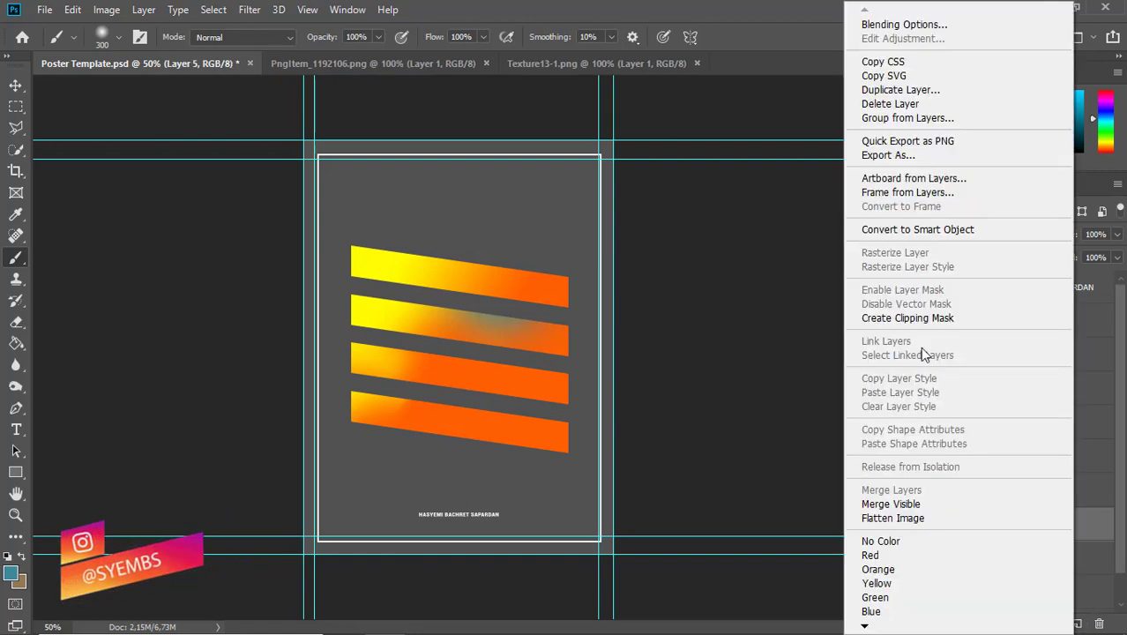
{"action": "left_click", "coordinate": [914, 320]}
{"action": "left_click_drag", "start_coordinate": [484, 221], "coordinate": [504, 231]}
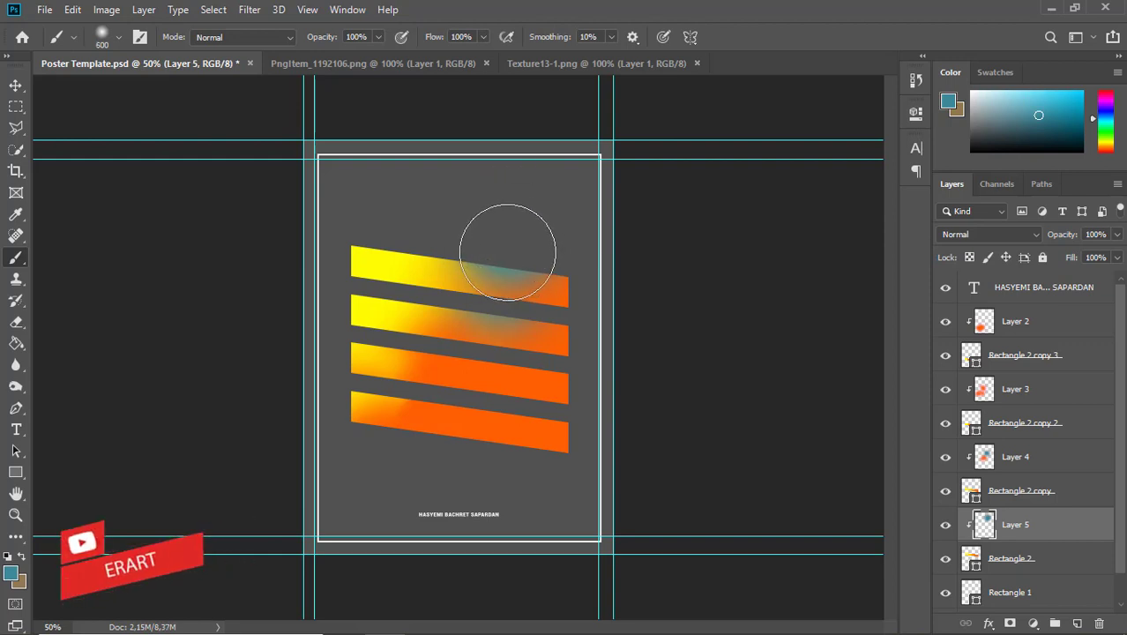
{"action": "left_click_drag", "start_coordinate": [504, 228], "coordinate": [516, 240]}
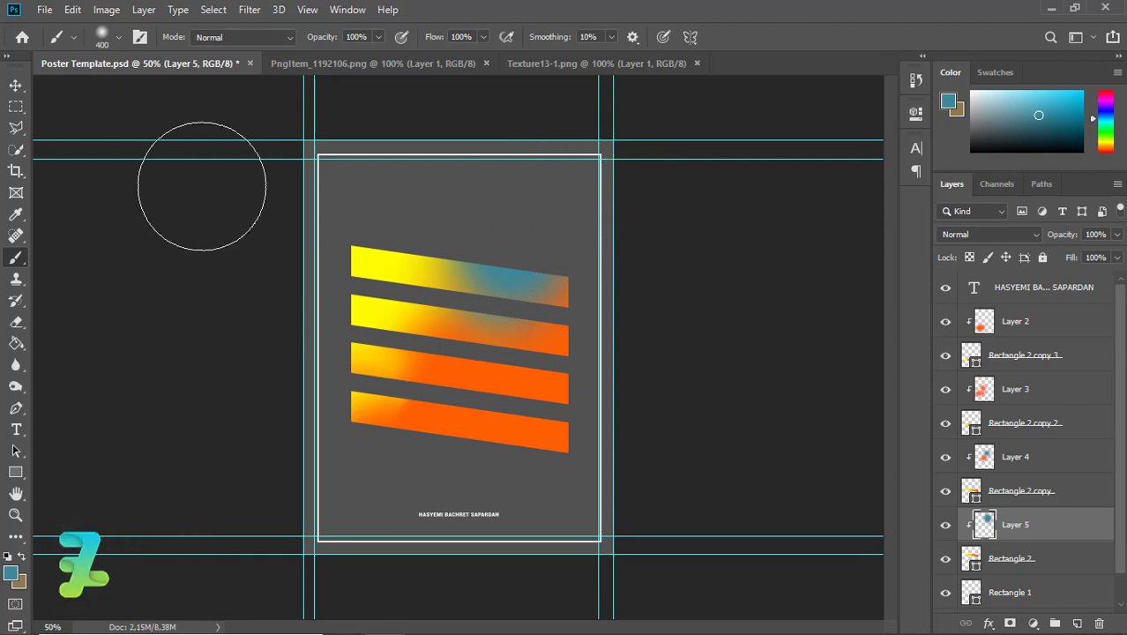
{"action": "left_click", "coordinate": [16, 86]}
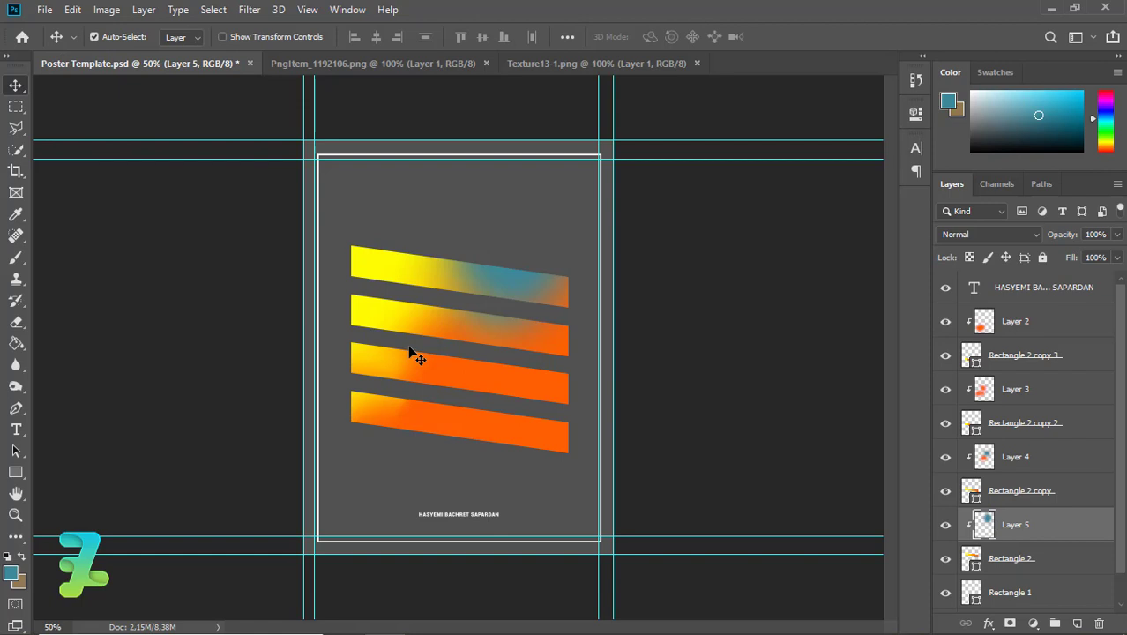
Select all the stripe layers and group them into Group 1.
{"action": "left_click", "coordinate": [1032, 593]}
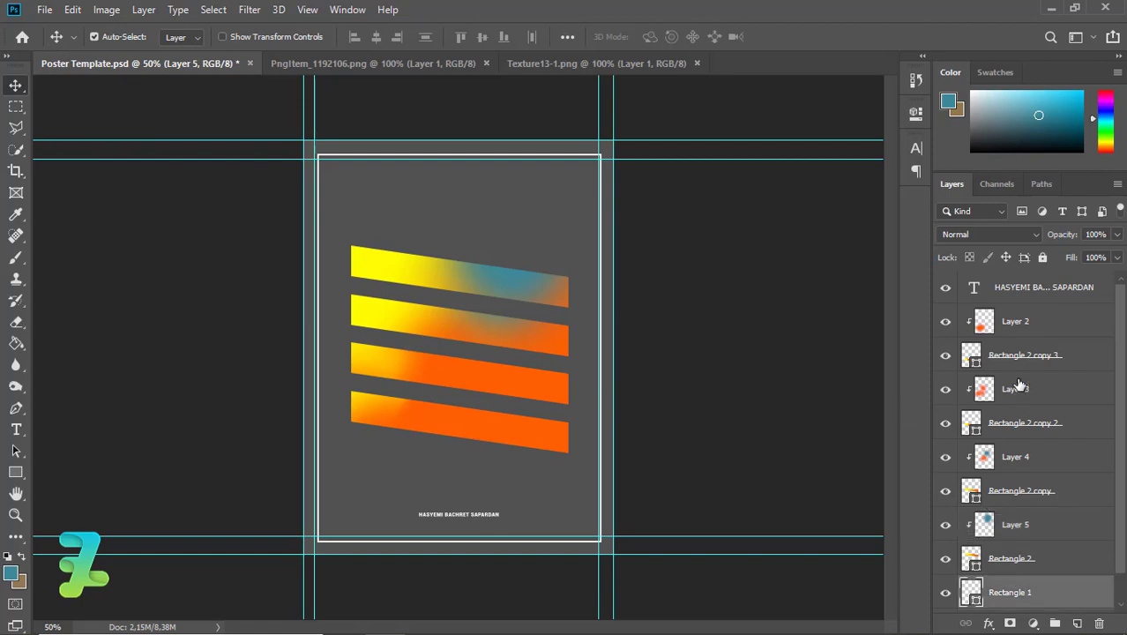
{"action": "left_click", "coordinate": [944, 598]}
{"action": "left_click", "coordinate": [944, 599]}
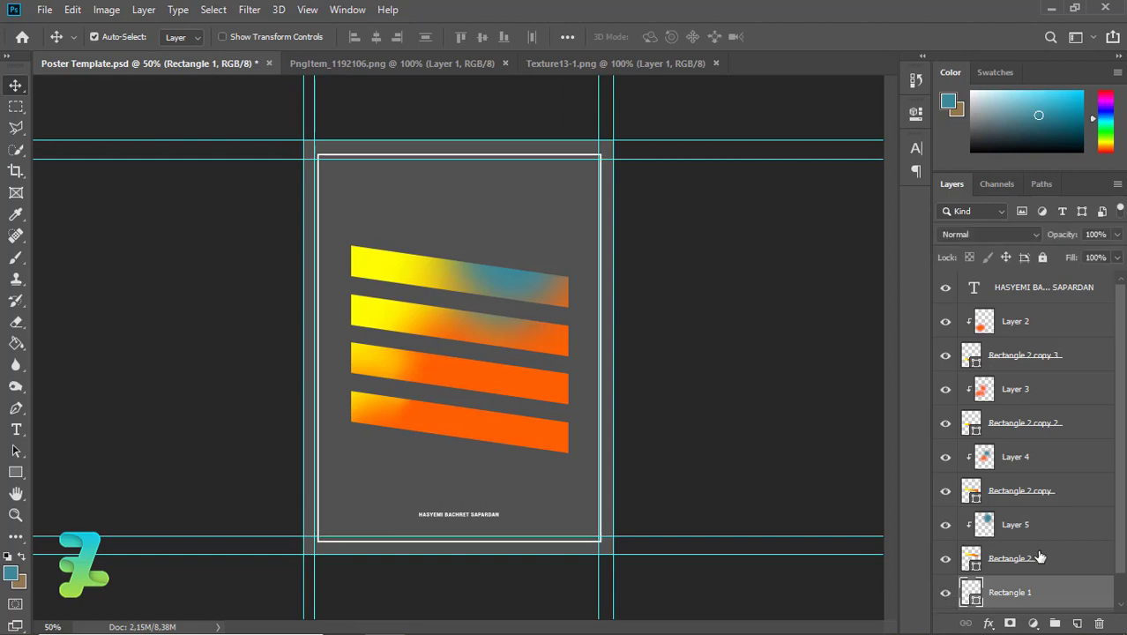
{"action": "left_click", "coordinate": [1061, 326], "text": "shift"}
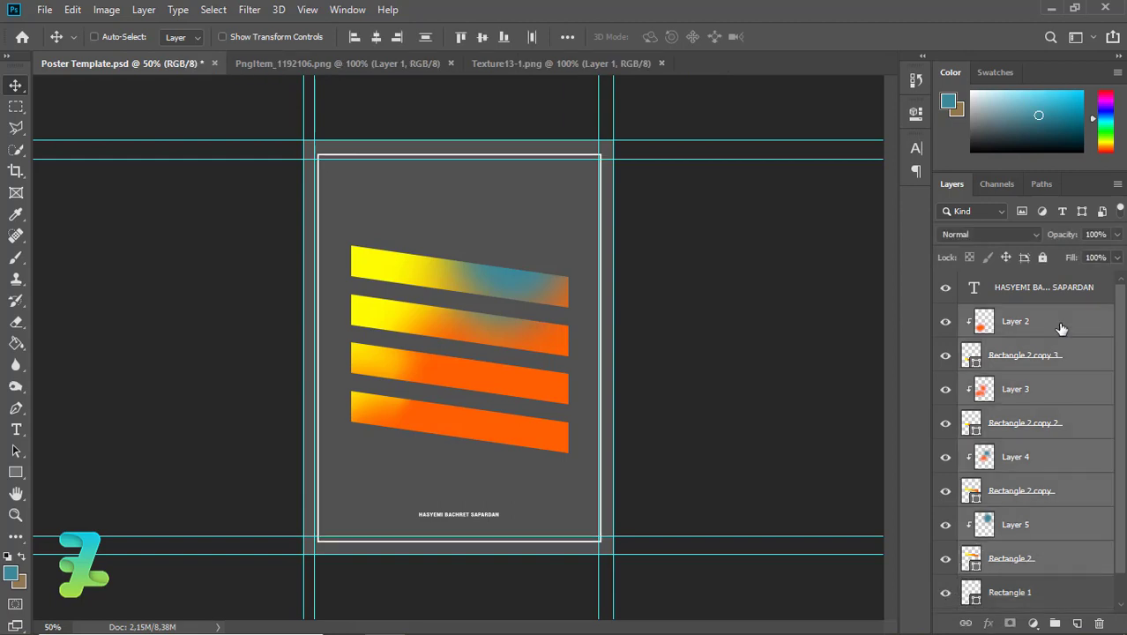
{"action": "key", "text": "ctrl+g"}
Narrow Group 1 to 95.20% width and centre it horizontally on the poster.
{"action": "key", "text": "ctrl+t"}
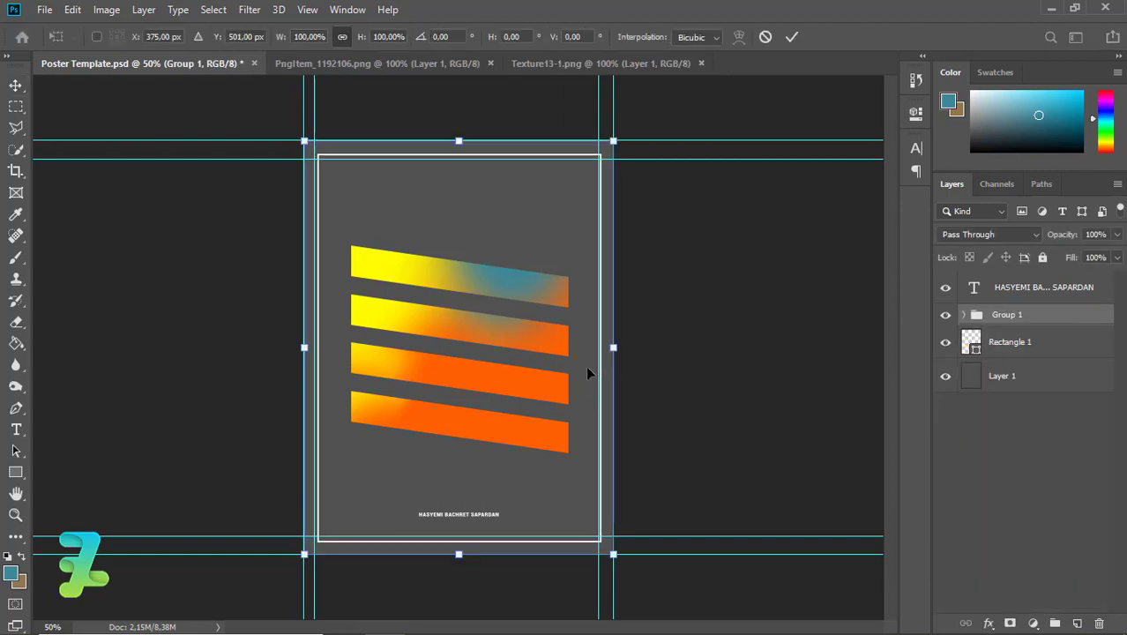
{"action": "left_click_drag", "start_coordinate": [614, 349], "coordinate": [598, 348]}
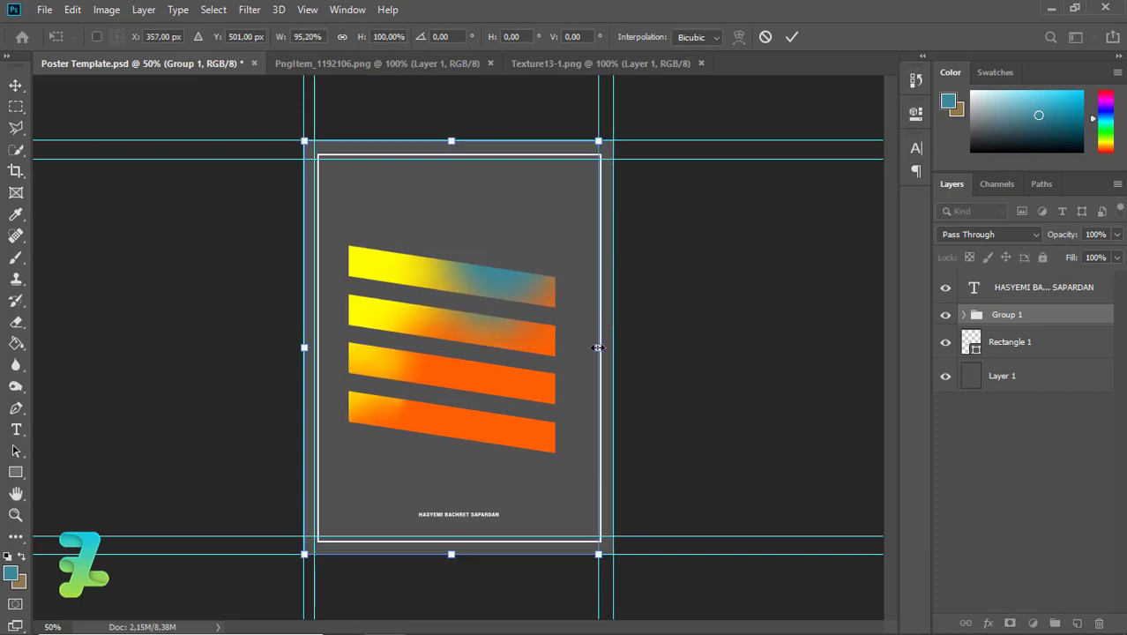
{"action": "key", "text": "Return"}
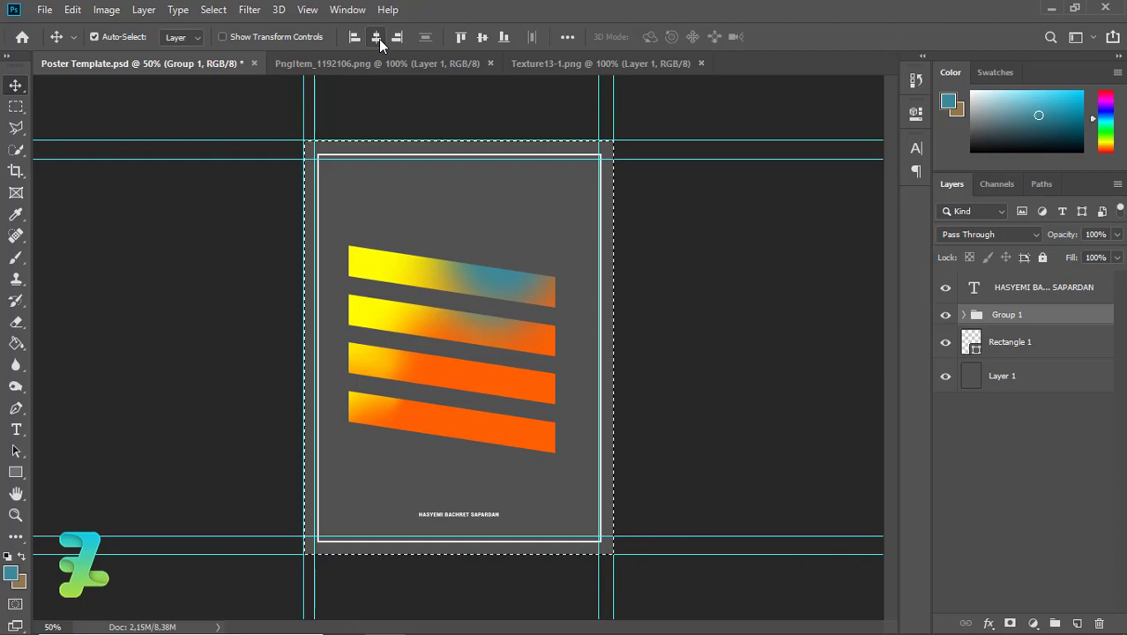
{"action": "left_click", "coordinate": [377, 38]}
{"action": "key", "text": "ctrl+d"}
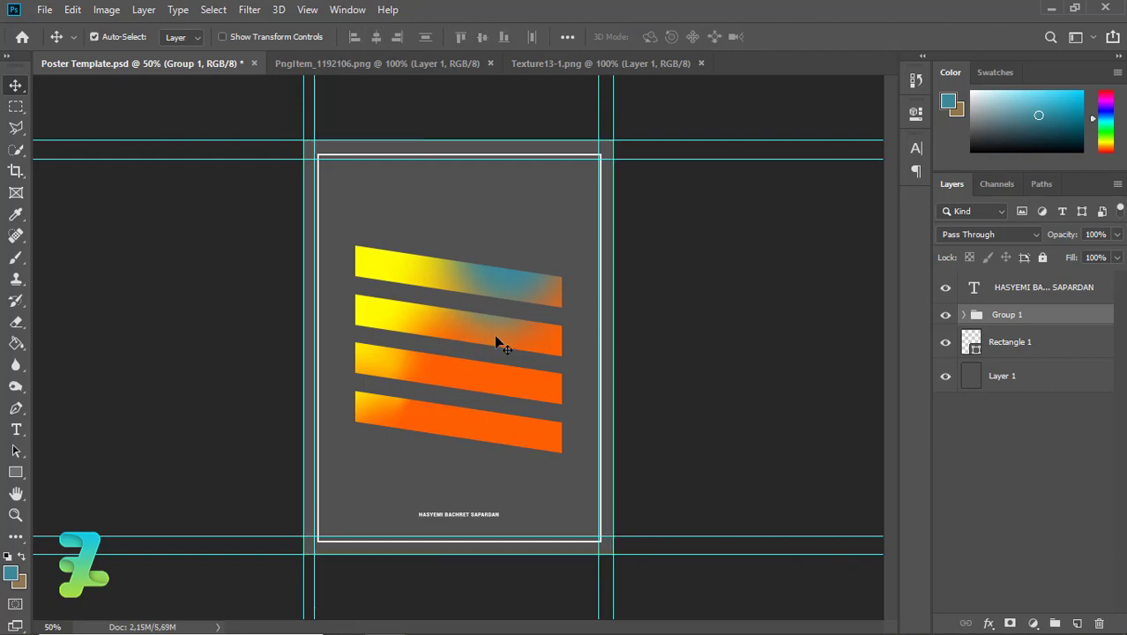
{"action": "left_click", "coordinate": [355, 71]}
Copy the PngItem_1192106 player cutout onto the poster and close the source image.
{"action": "right_click", "coordinate": [355, 72]}
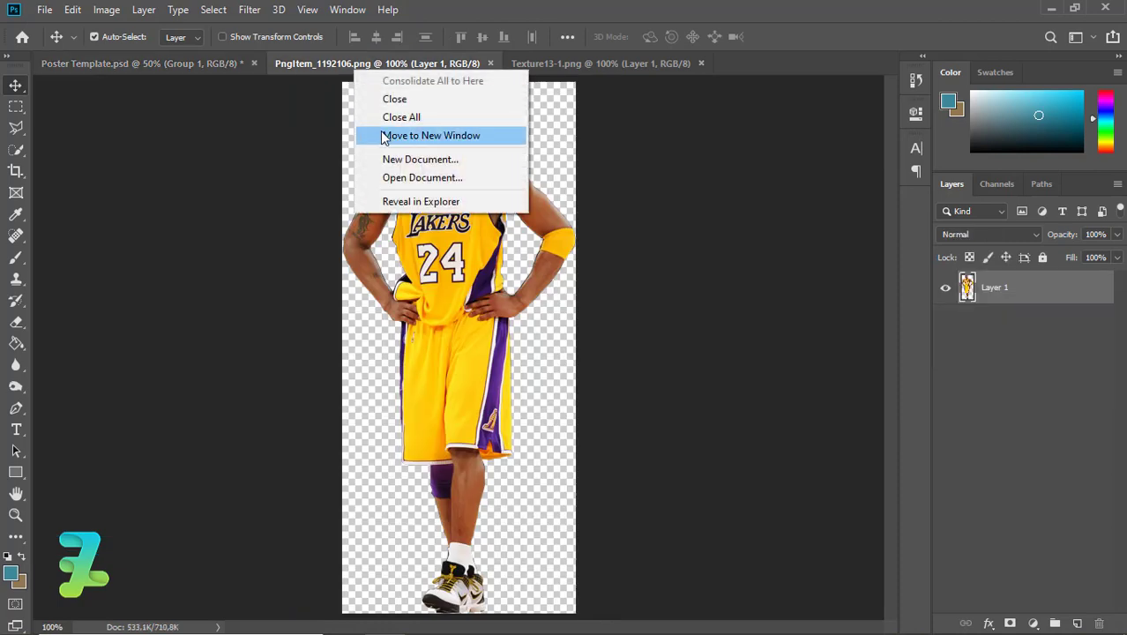
{"action": "left_click", "coordinate": [374, 131]}
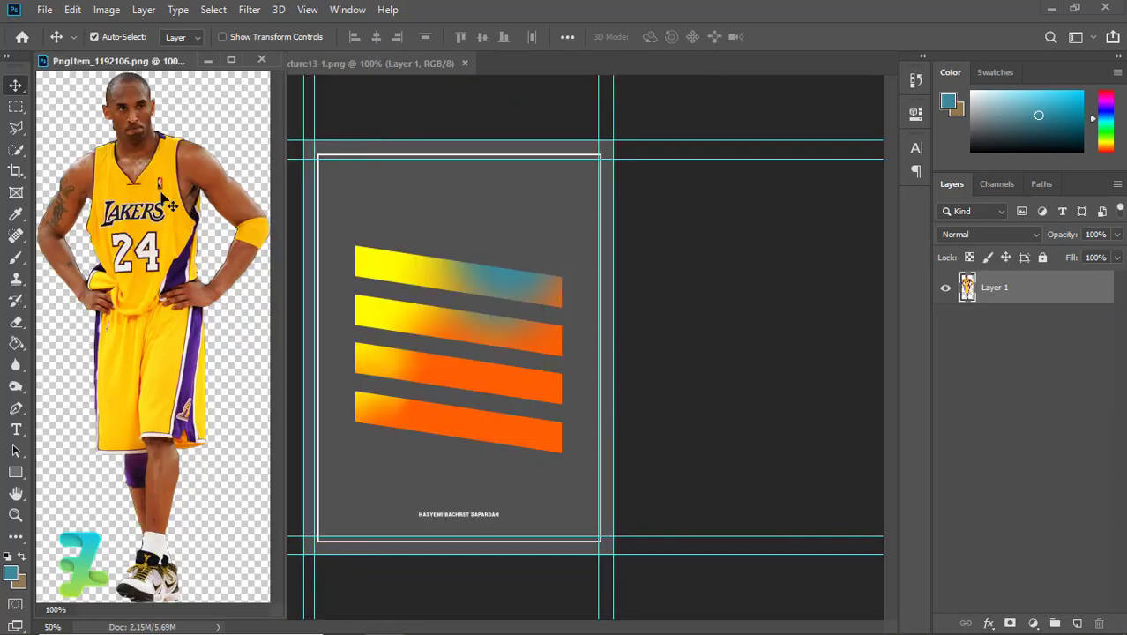
{"action": "left_click_drag", "start_coordinate": [162, 193], "coordinate": [382, 291]}
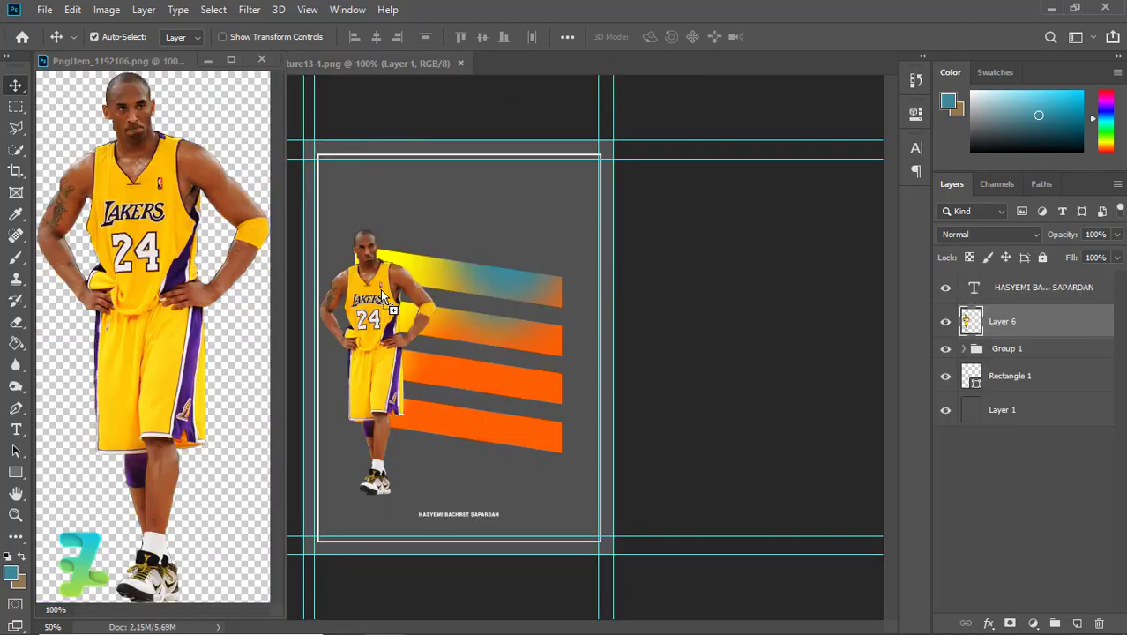
{"action": "left_click", "coordinate": [261, 59]}
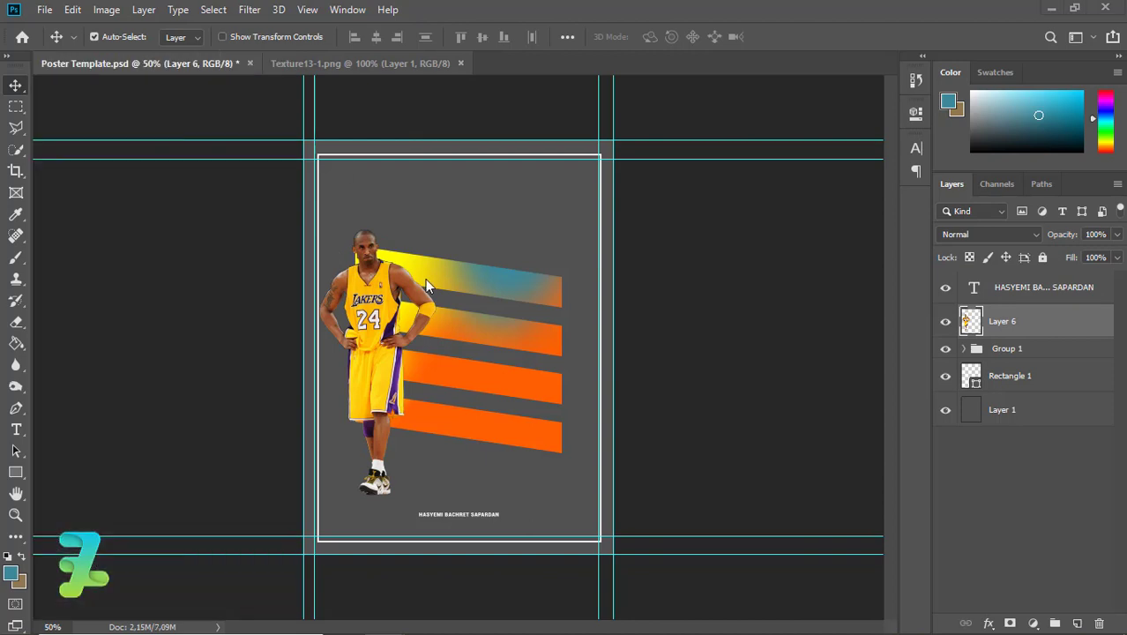
Enlarge the player to about 113% and position it centred over the stripes.
{"action": "left_click_drag", "start_coordinate": [406, 301], "coordinate": [472, 294]}
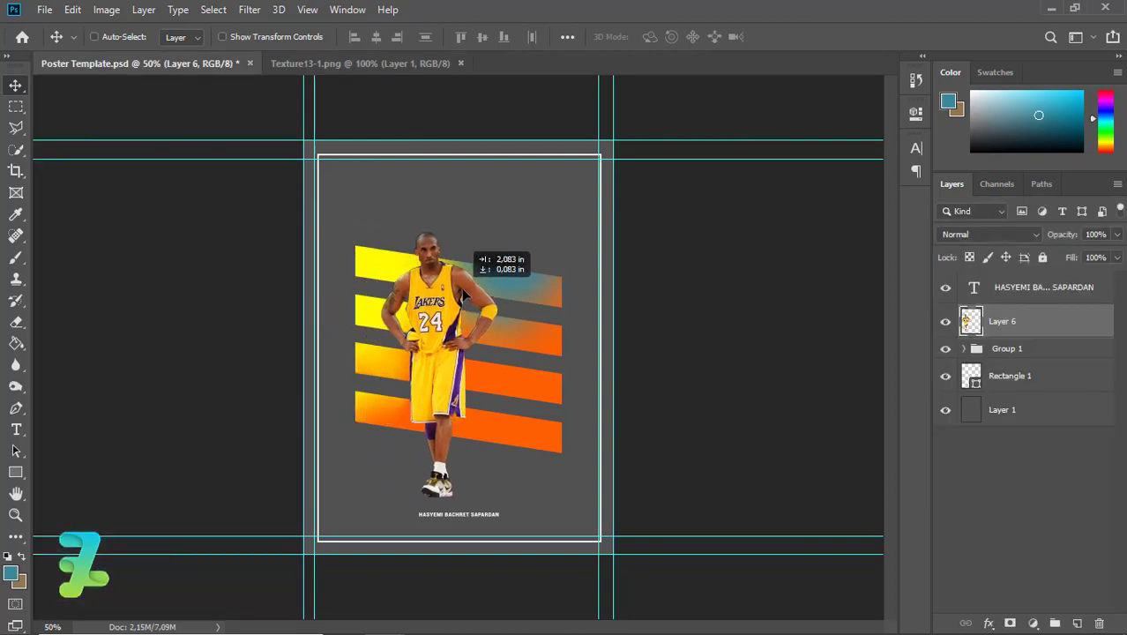
{"action": "key", "text": "ctrl+t"}
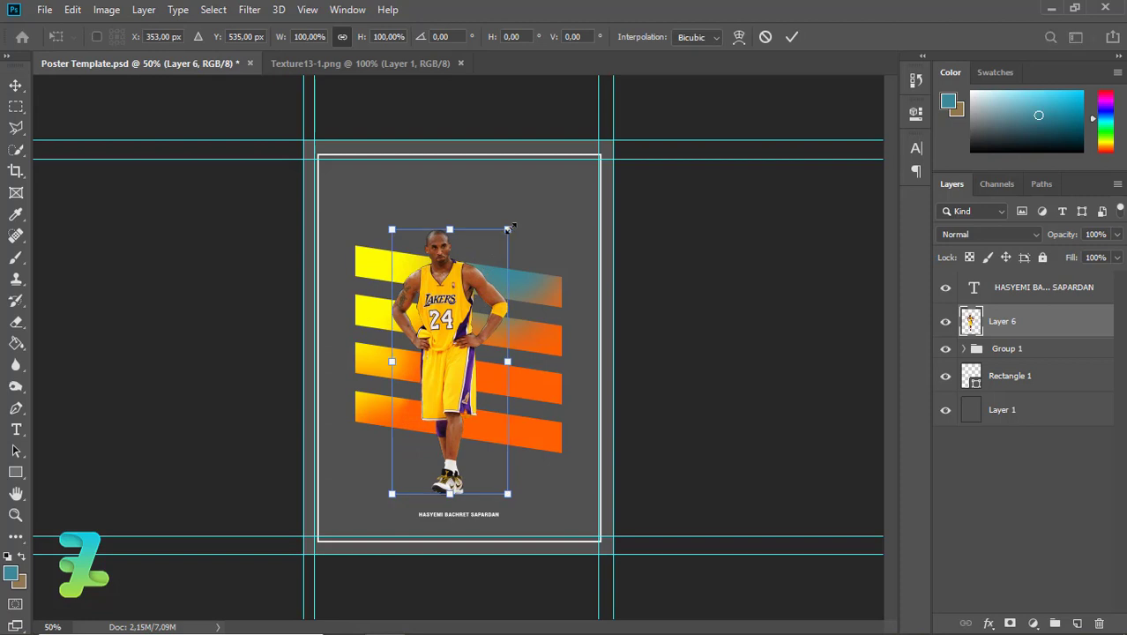
{"action": "mouse_move", "coordinate": [527, 216]}
{"action": "left_mouse_down"}
{"action": "mouse_move", "coordinate": [516, 231]}
{"action": "mouse_move", "coordinate": [528, 204]}
{"action": "left_mouse_up"}
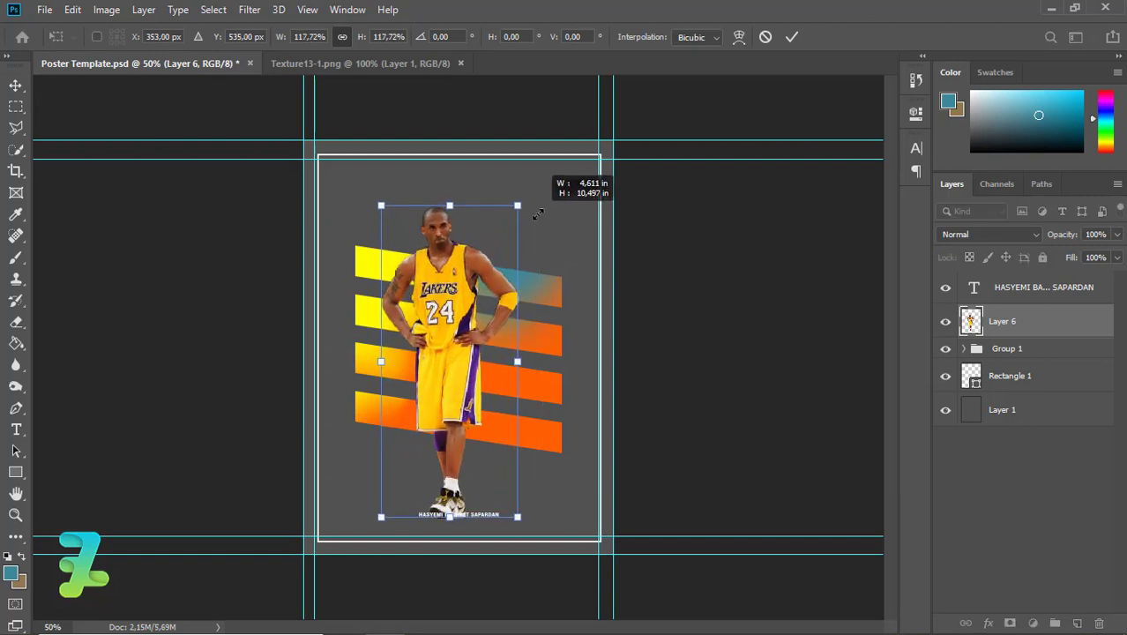
{"action": "left_click_drag", "start_coordinate": [479, 284], "coordinate": [488, 277]}
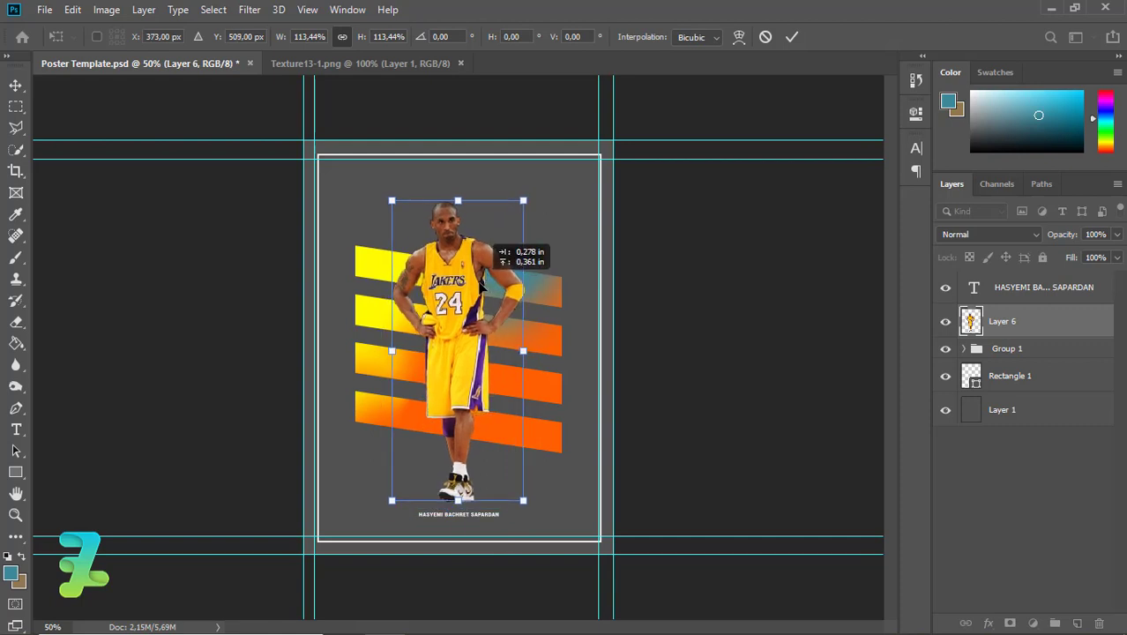
{"action": "key", "text": "Return"}
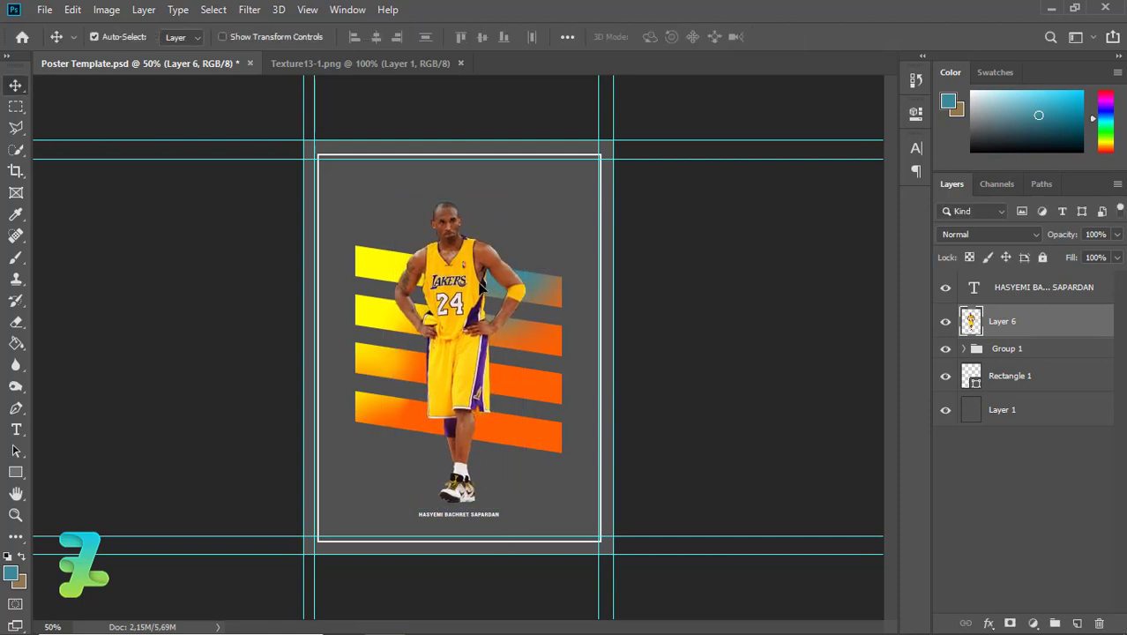
{"action": "key", "text": "ctrl+plus"}
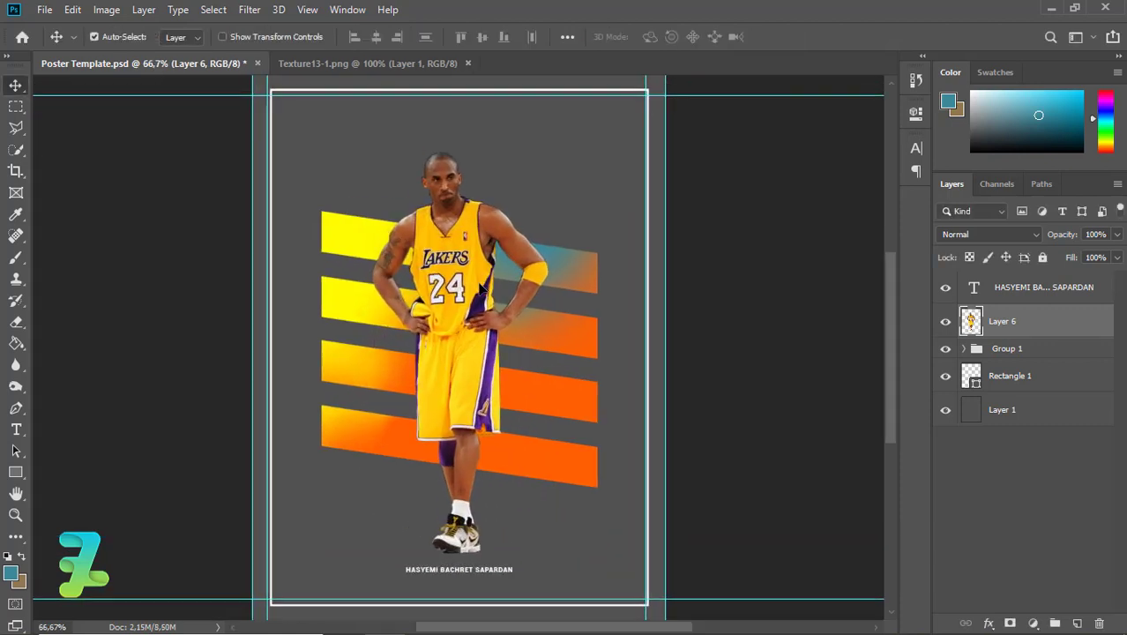
Duplicate the player cutout, add a new layer, load the player selection and hide both photo layers.
{"action": "key", "text": "ctrl+j"}
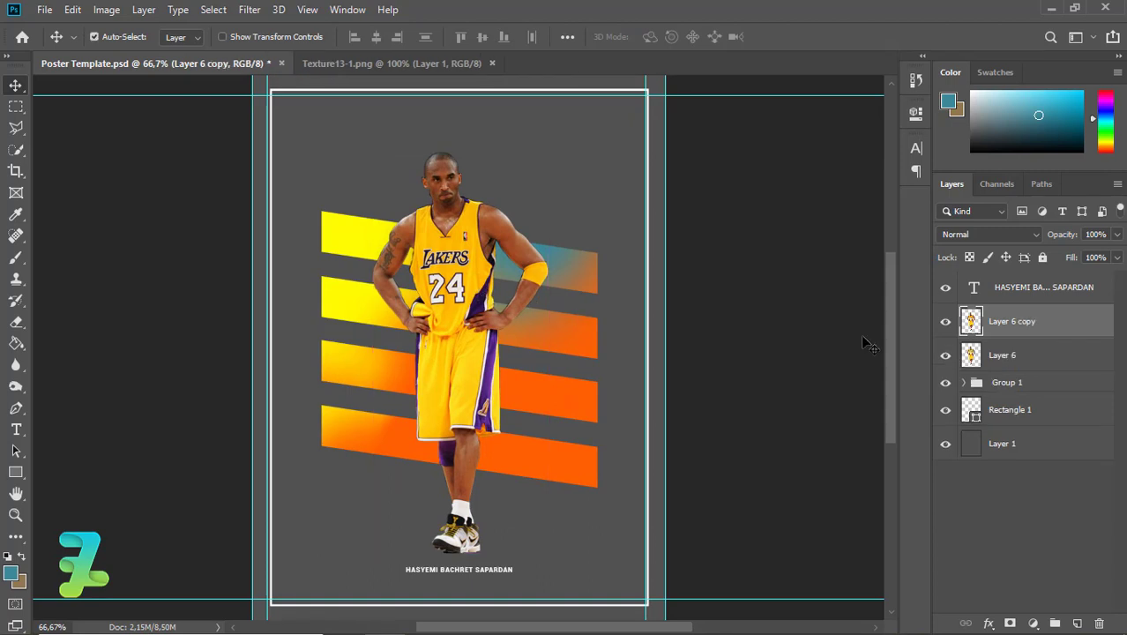
{"action": "double_click", "coordinate": [1031, 357]}
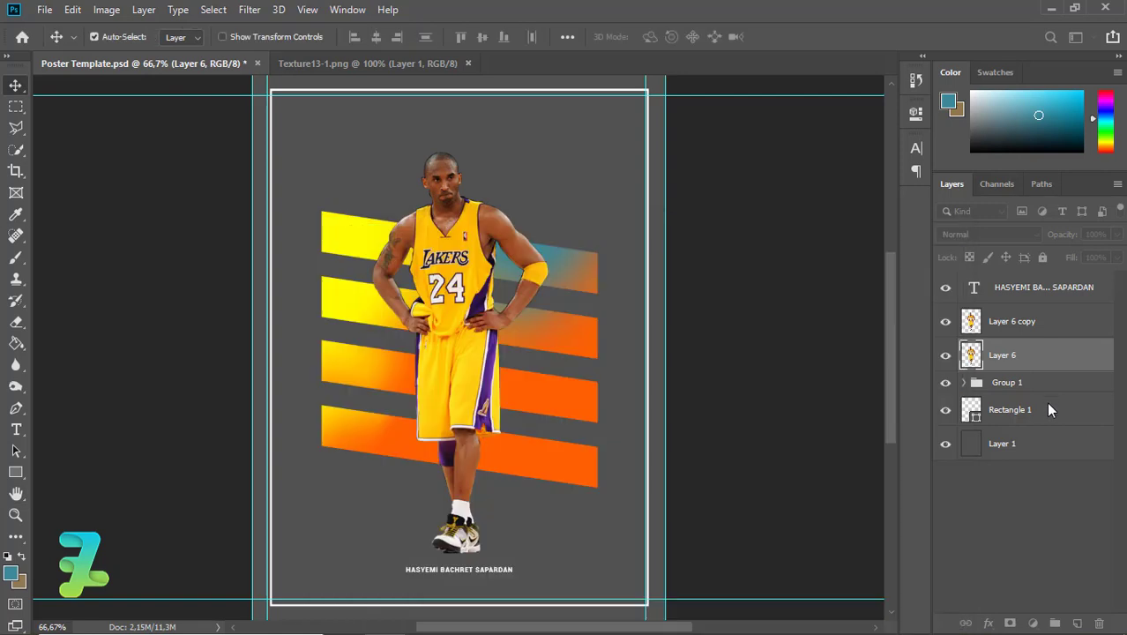
{"action": "key", "text": "Escape"}
{"action": "left_click", "coordinate": [1079, 624]}
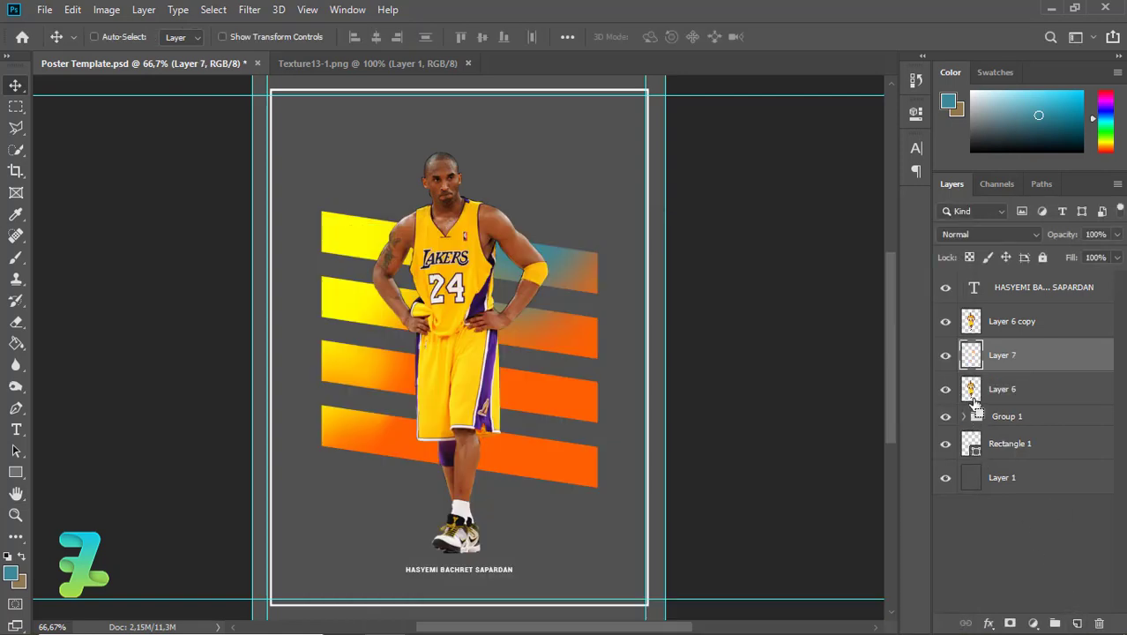
{"action": "left_click", "coordinate": [972, 397], "text": "ctrl"}
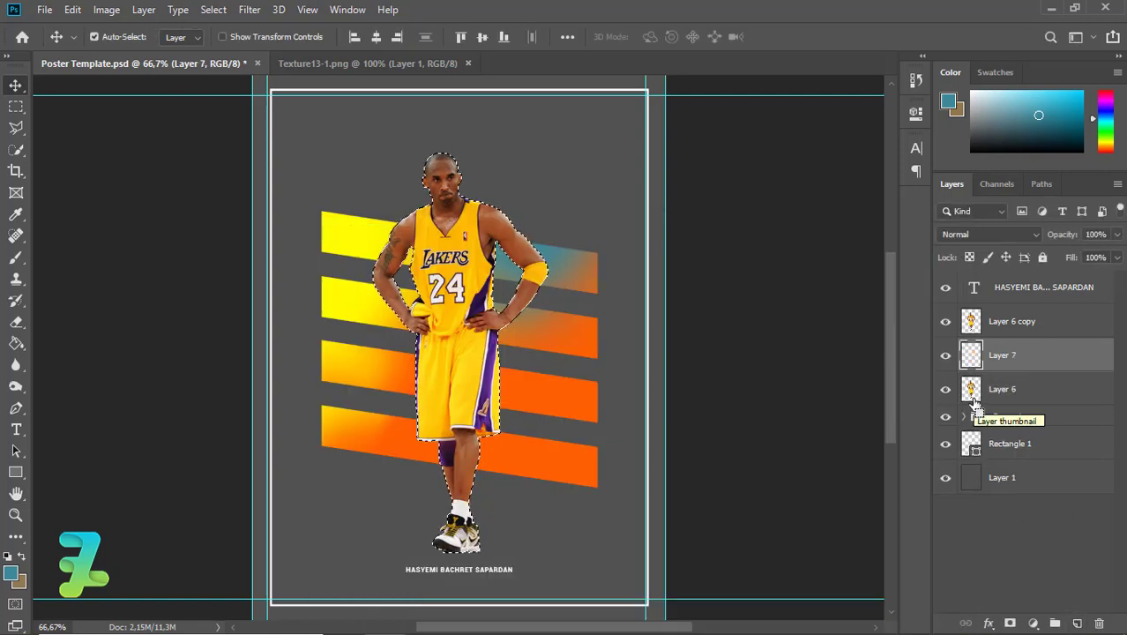
{"action": "left_click", "coordinate": [946, 389]}
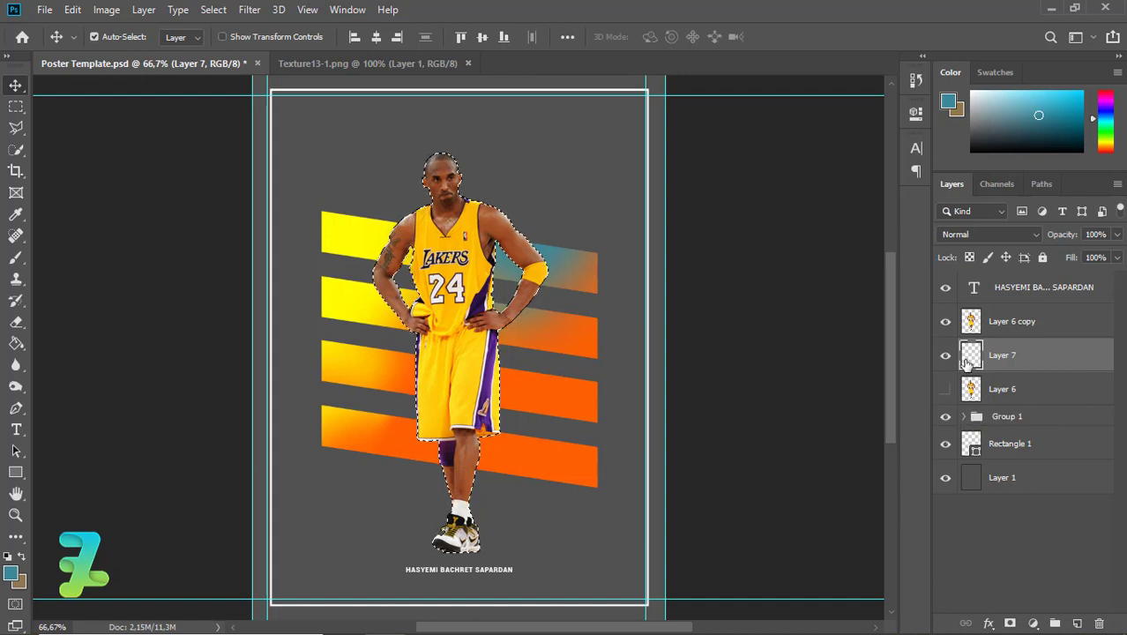
{"action": "left_click", "coordinate": [946, 321]}
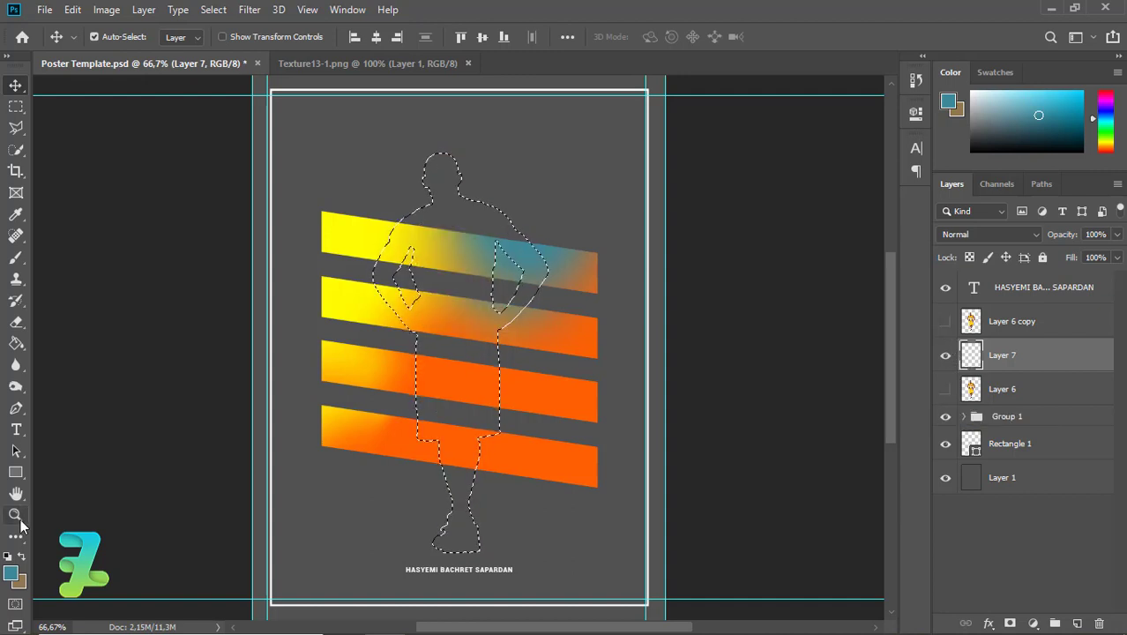
Fill the player selection on the new layer with black #000000 and deselect.
{"action": "left_click", "coordinate": [15, 575]}
{"action": "type", "text": "000000"}
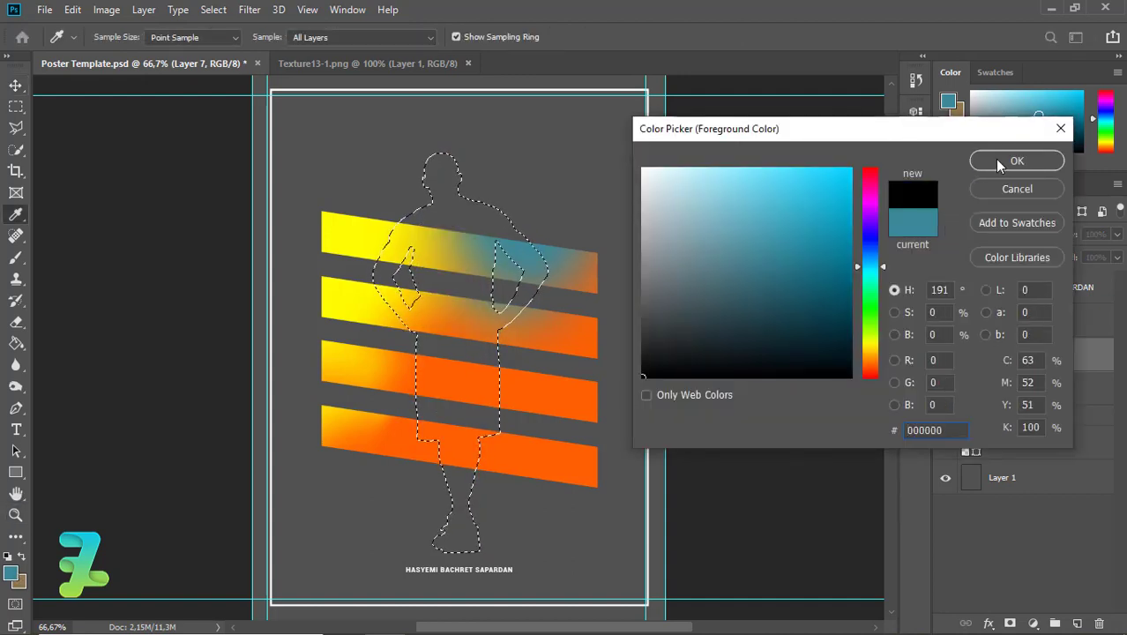
{"action": "left_click", "coordinate": [1006, 157]}
{"action": "left_click", "coordinate": [16, 343]}
{"action": "left_click", "coordinate": [464, 332]}
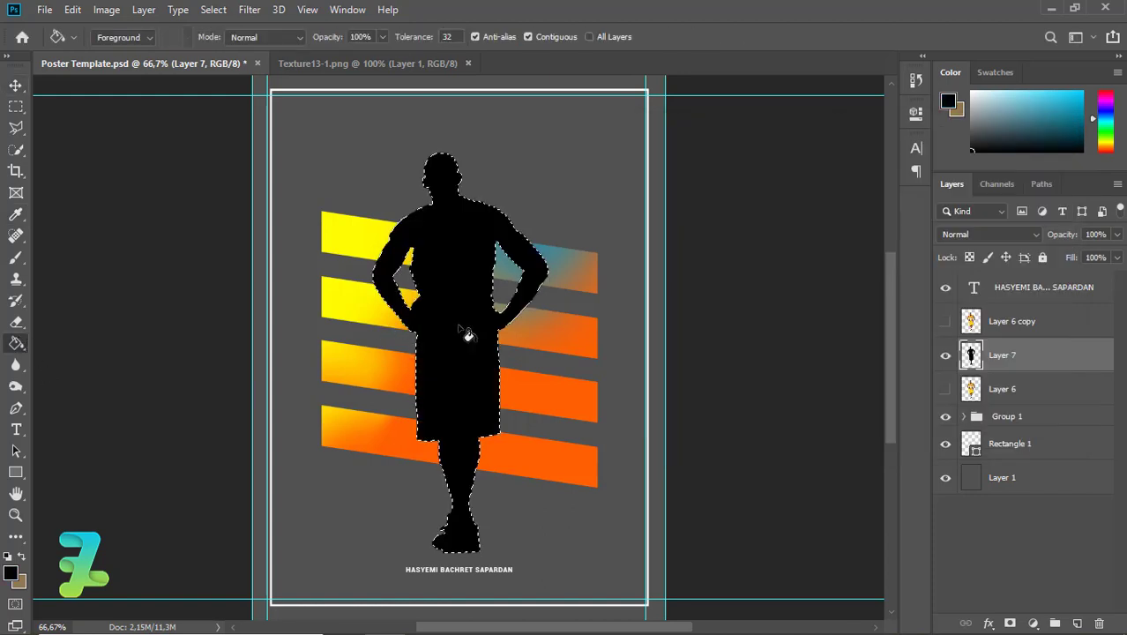
{"action": "key", "text": "ctrl+d"}
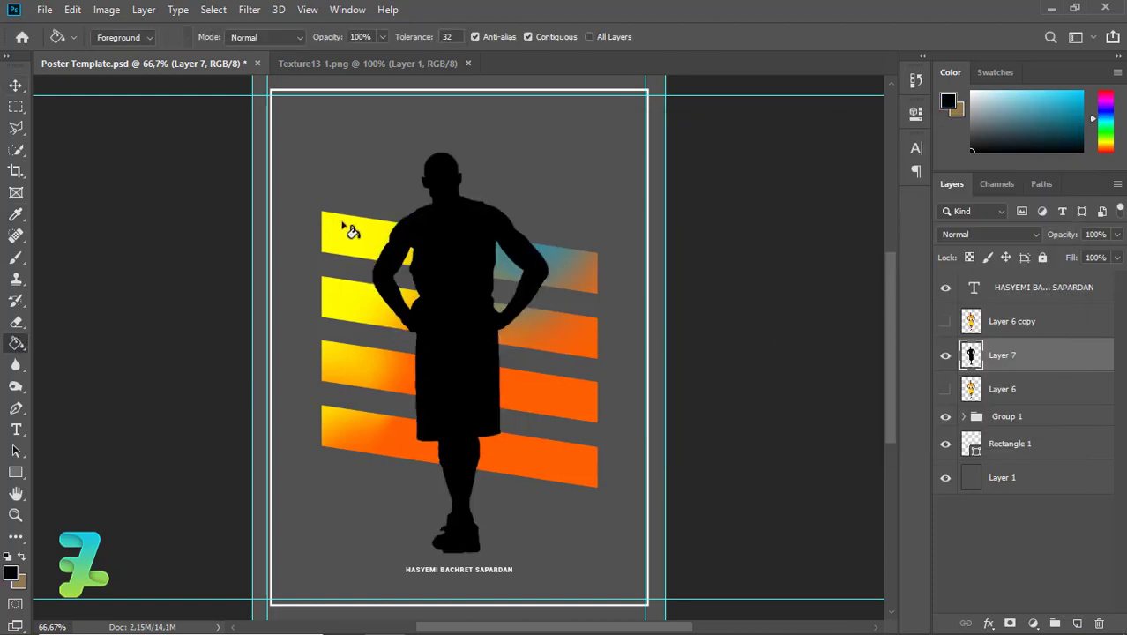
{"action": "left_click", "coordinate": [16, 84]}
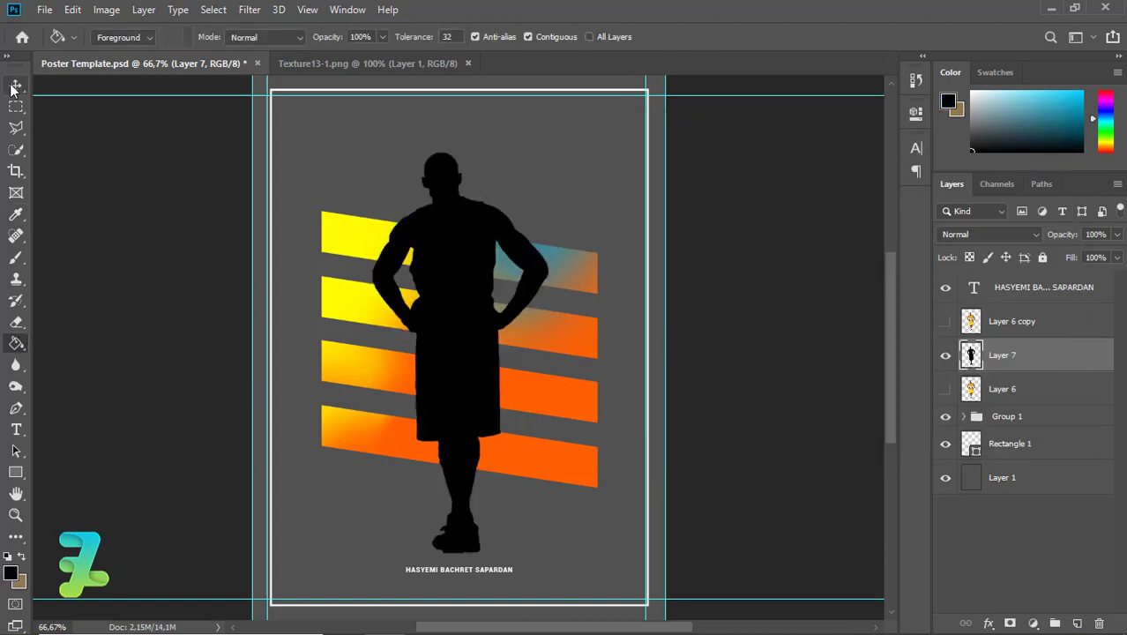
Give the black silhouette layer a 3 px white Stroke effect.
{"action": "double_click", "coordinate": [1060, 364]}
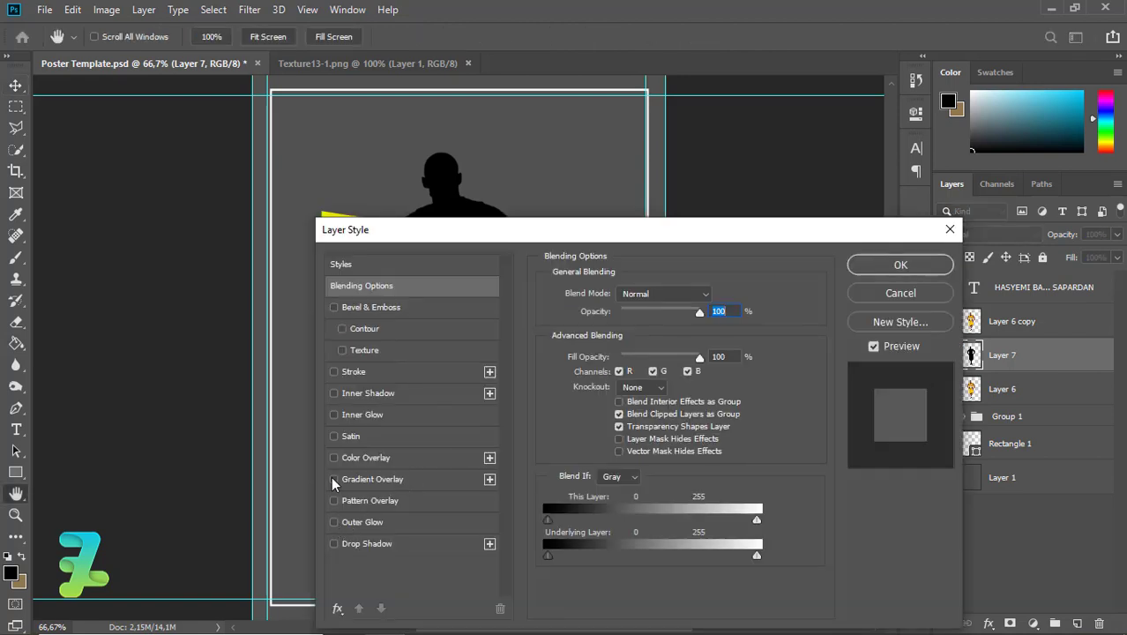
{"action": "left_click", "coordinate": [347, 370]}
{"action": "left_click_drag", "start_coordinate": [605, 298], "coordinate": [608, 298]}
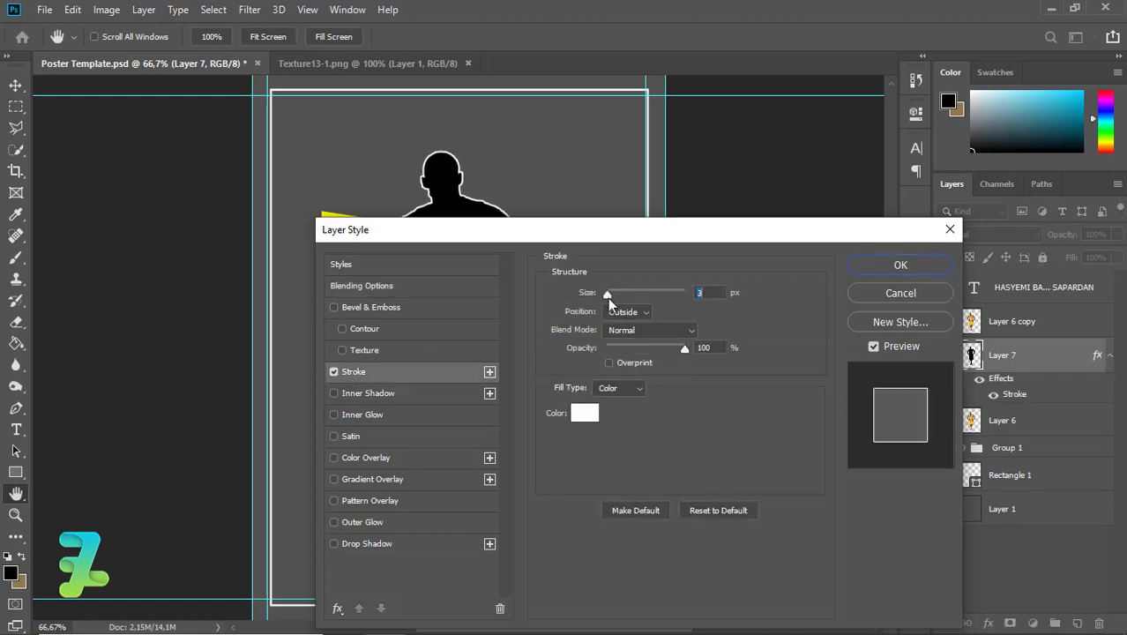
{"action": "left_click", "coordinate": [881, 270]}
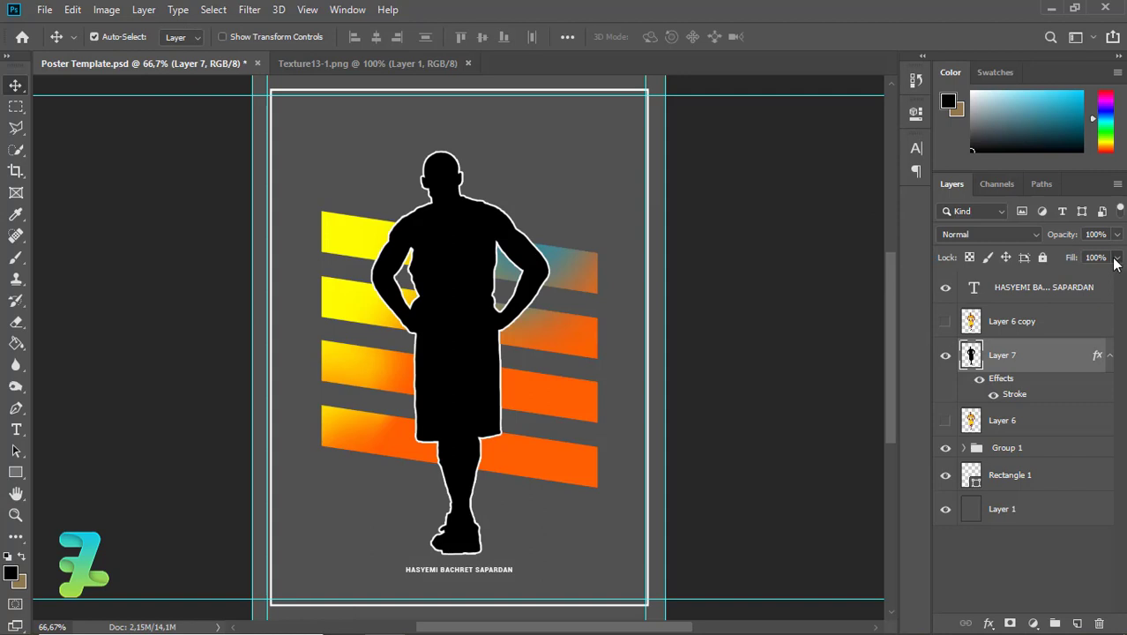
Set the outline layer's fill to 0%, delete Layer 6 and show Layer 6 copy.
{"action": "left_click", "coordinate": [1115, 257]}
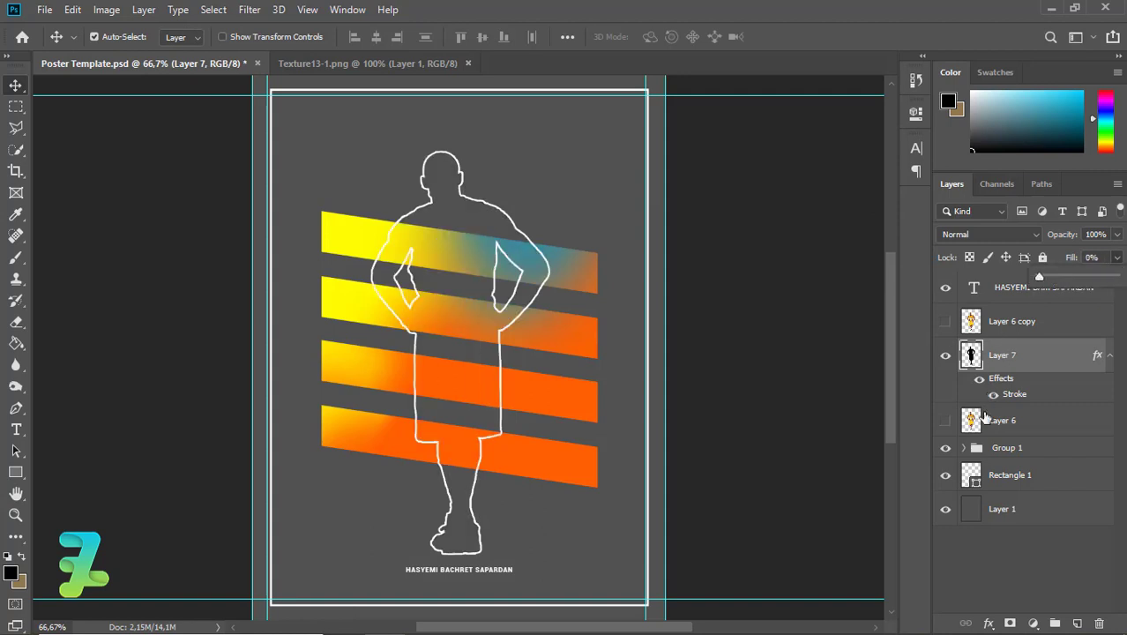
{"action": "left_click", "coordinate": [975, 425]}
{"action": "key", "text": "Delete"}
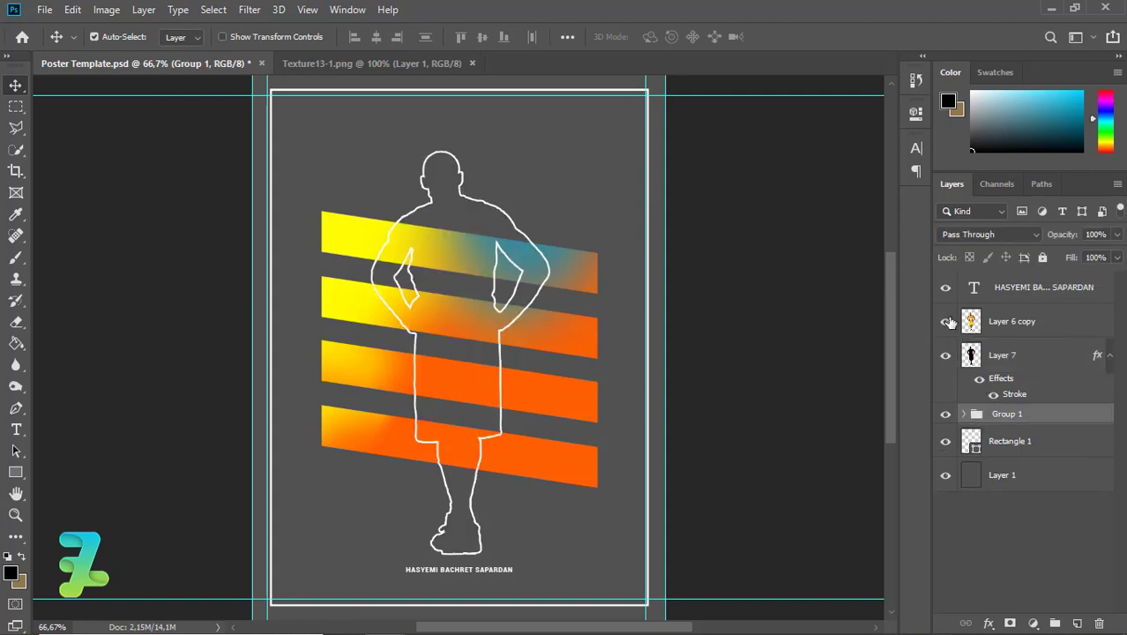
{"action": "left_click", "coordinate": [945, 321]}
Duplicate the white outline and offset the copy slightly down-right of the player.
{"action": "left_click", "coordinate": [1002, 355]}
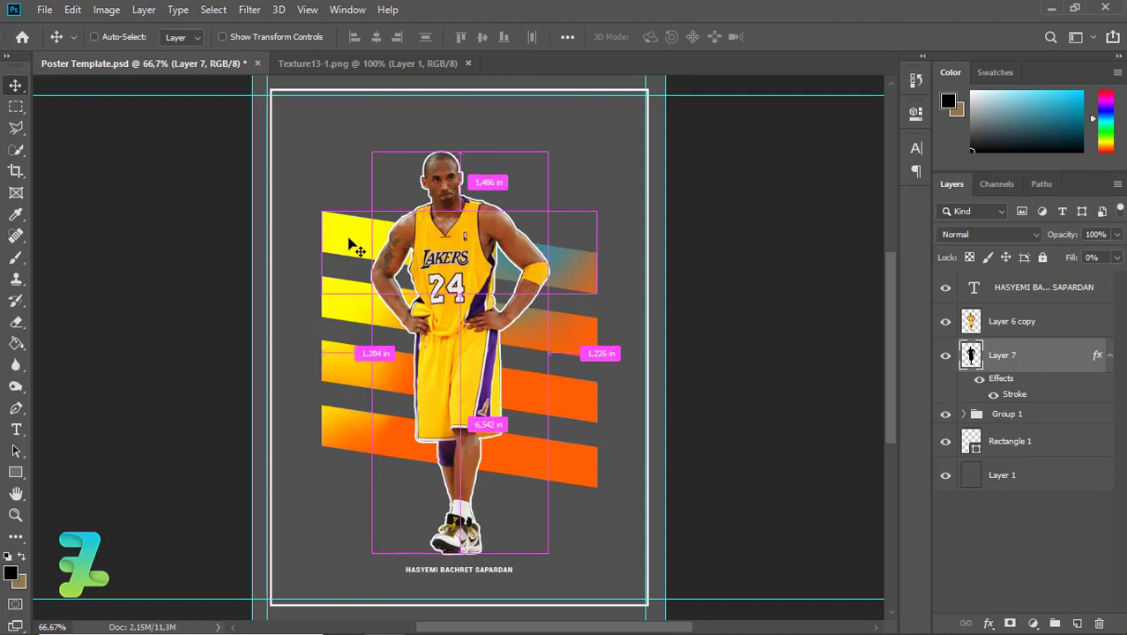
{"action": "key", "text": "ctrl+j"}
{"action": "left_click", "coordinate": [1002, 420]}
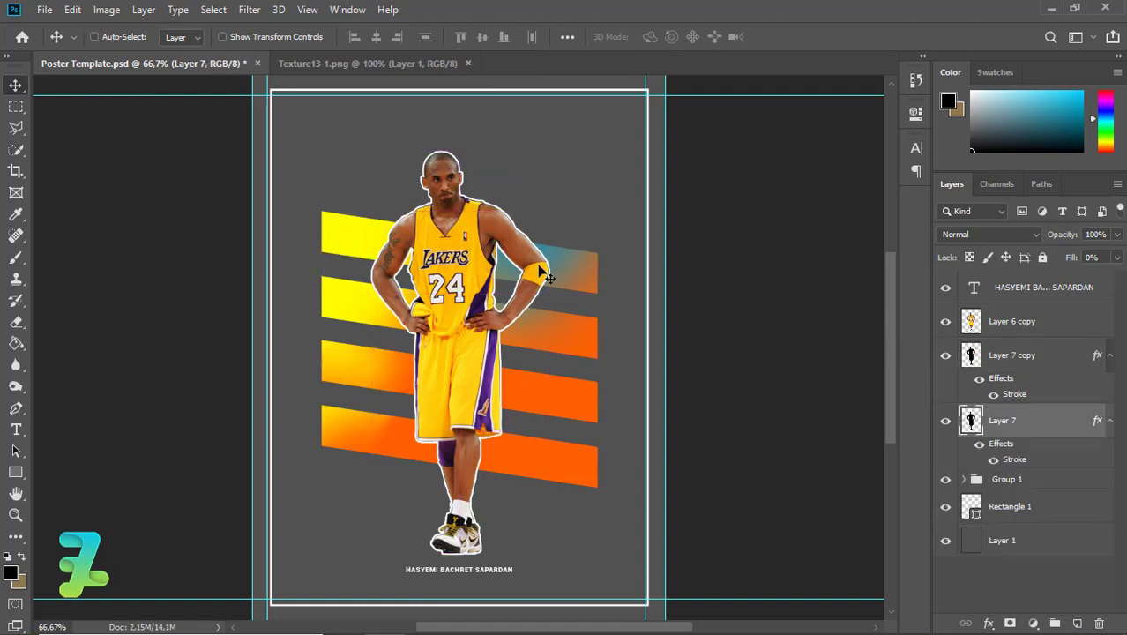
{"action": "left_click_drag", "start_coordinate": [539, 271], "coordinate": [557, 276]}
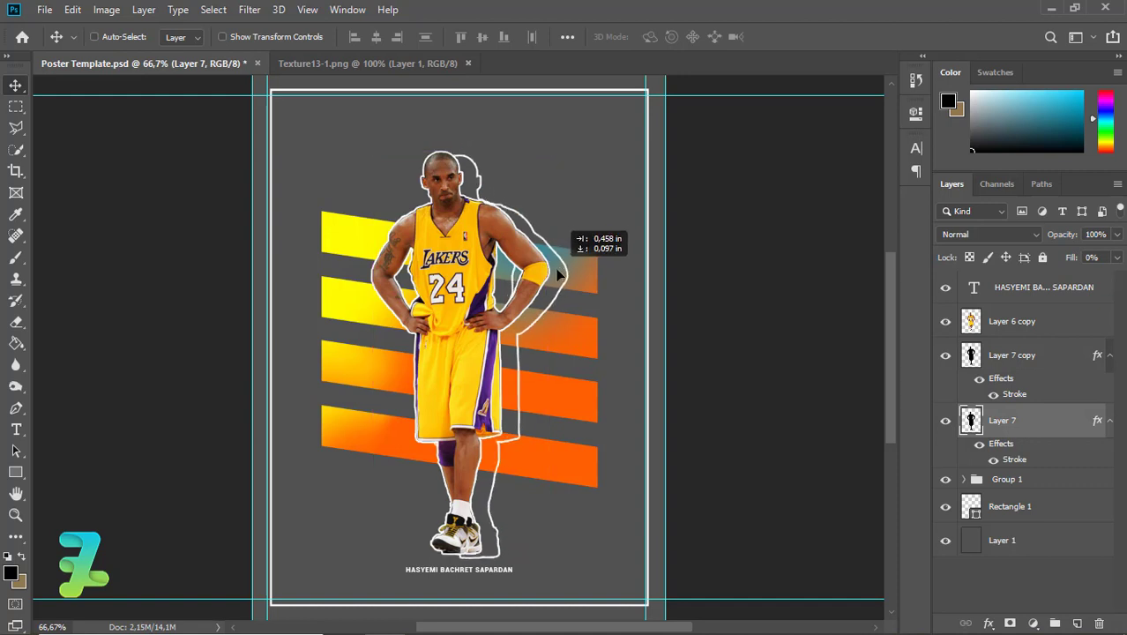
{"action": "left_click_drag", "start_coordinate": [558, 276], "coordinate": [548, 275]}
{"action": "key", "text": "Left"}
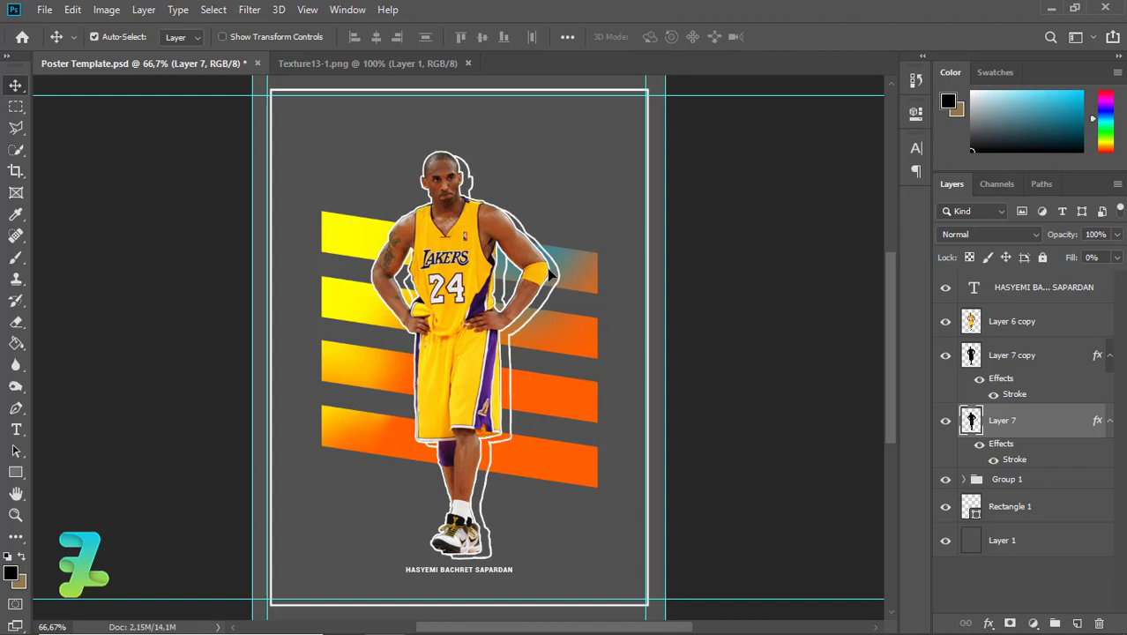
{"action": "key", "text": "Left"}
{"action": "key", "text": "Left"}
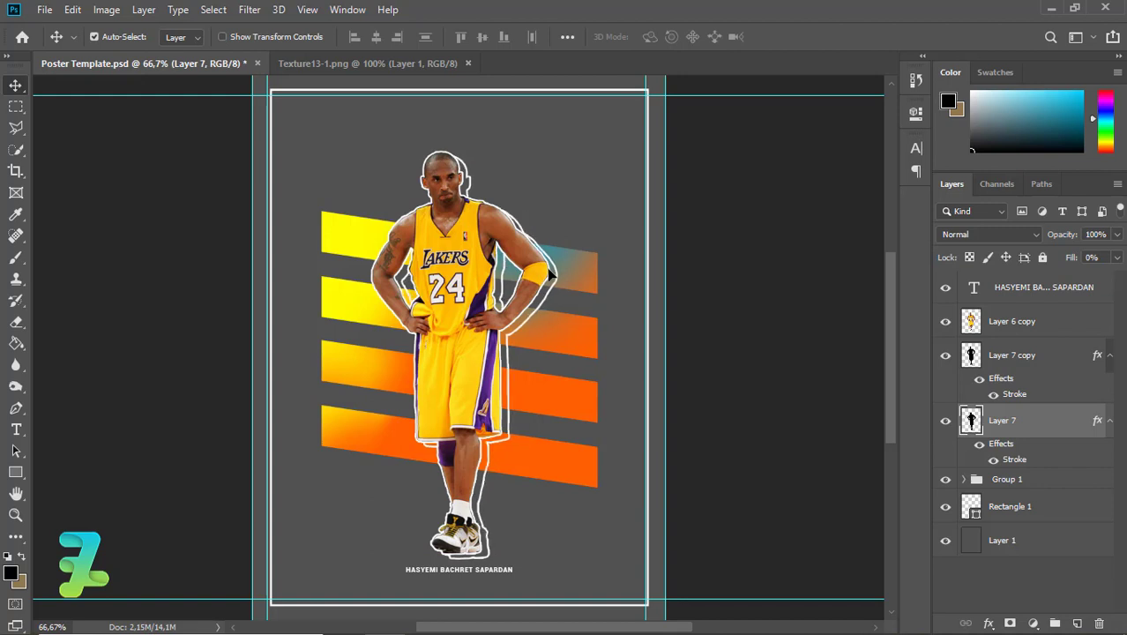
Add a second offset outline copy, then group the player and outlines as Group 2.
{"action": "left_click_drag", "start_coordinate": [549, 274], "coordinate": [559, 281]}
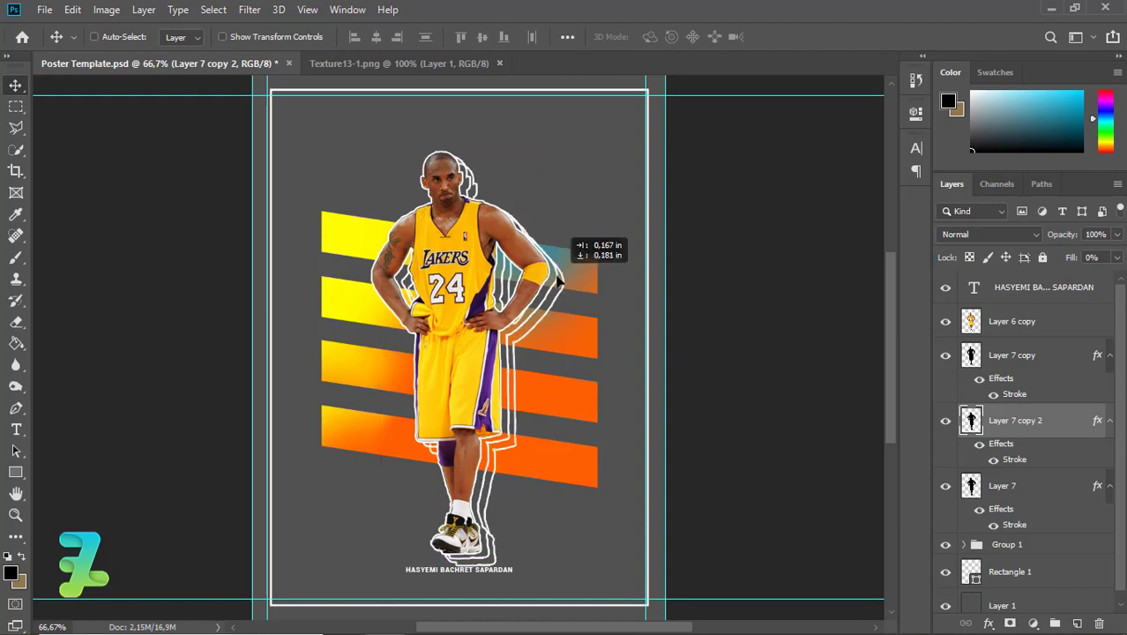
{"action": "left_click_drag", "start_coordinate": [560, 281], "coordinate": [561, 282]}
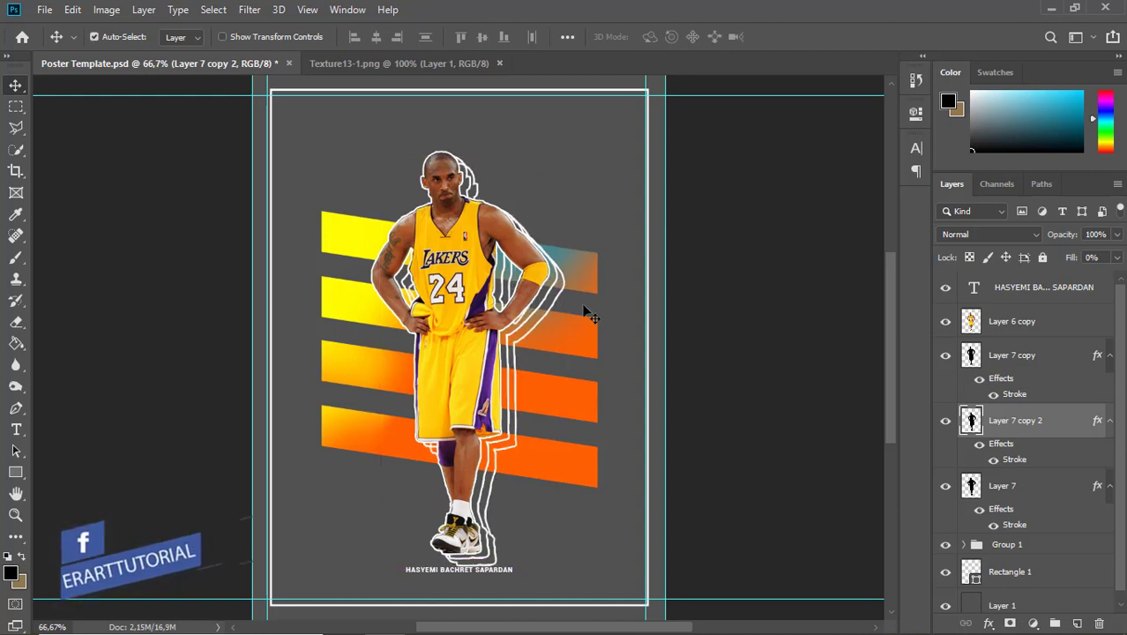
{"action": "left_click", "coordinate": [970, 483], "text": "shift"}
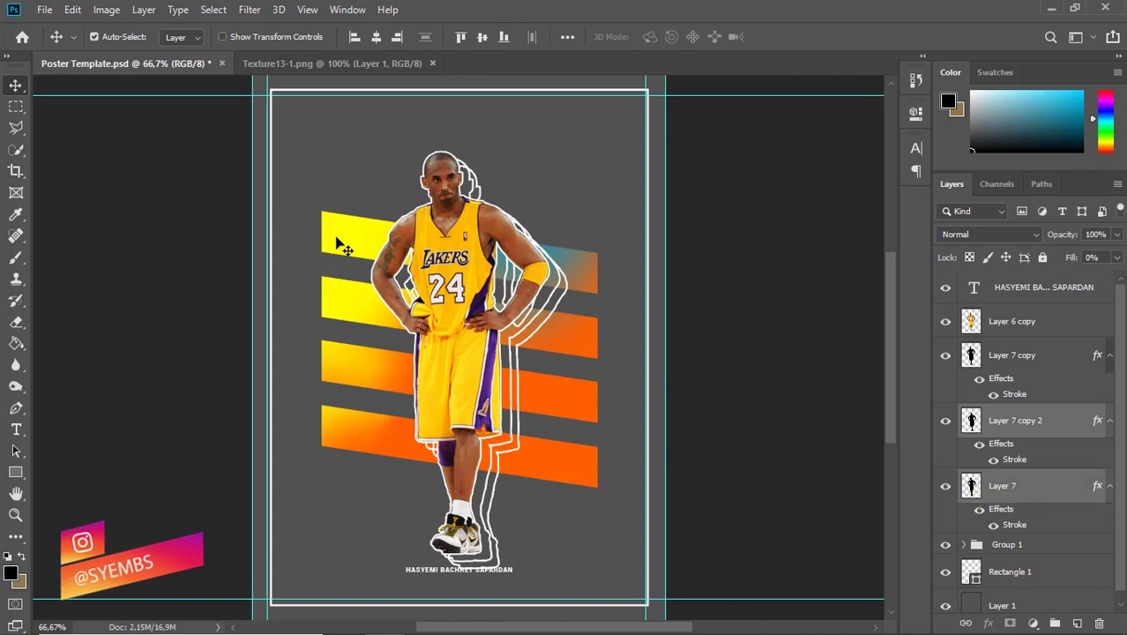
{"action": "left_click", "coordinate": [1023, 322]}
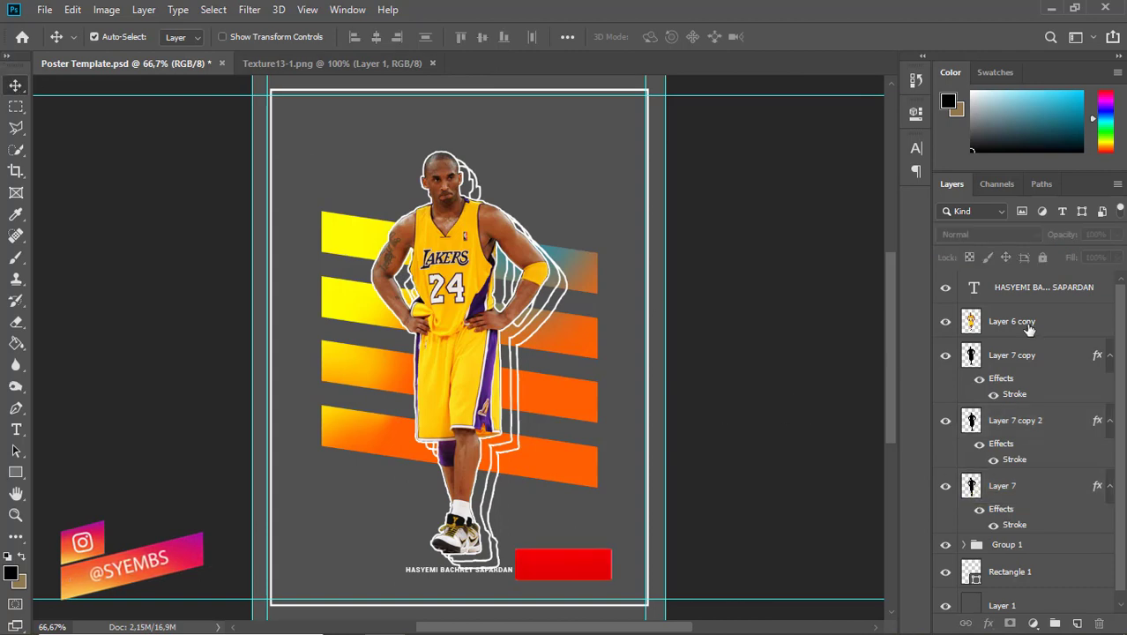
{"action": "left_click", "coordinate": [1041, 500], "text": "shift"}
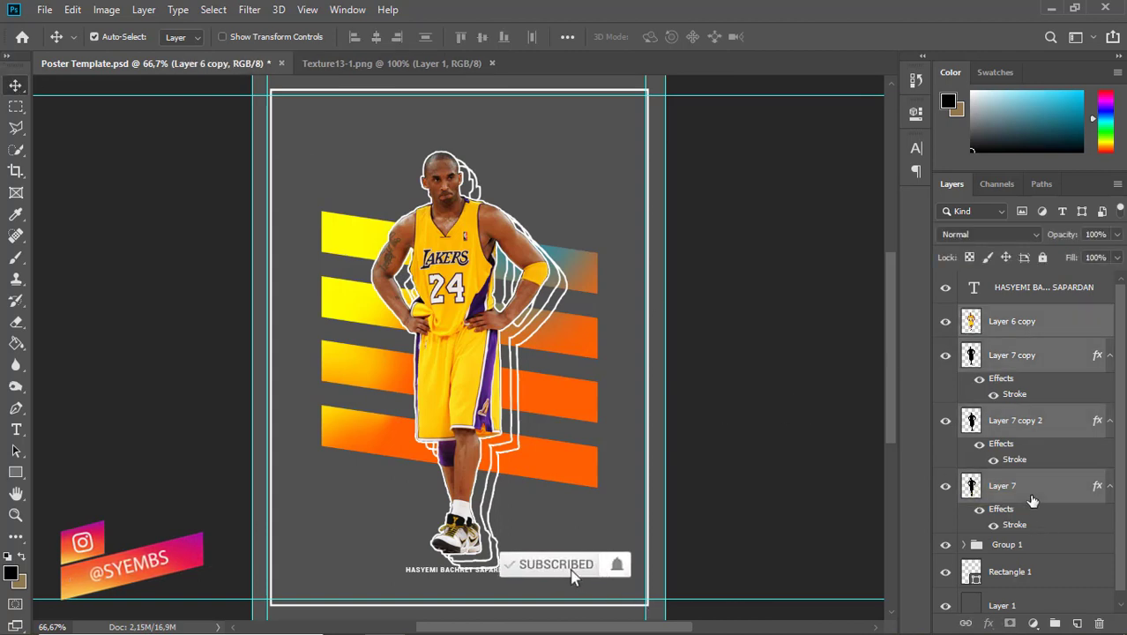
{"action": "key", "text": "ctrl+g"}
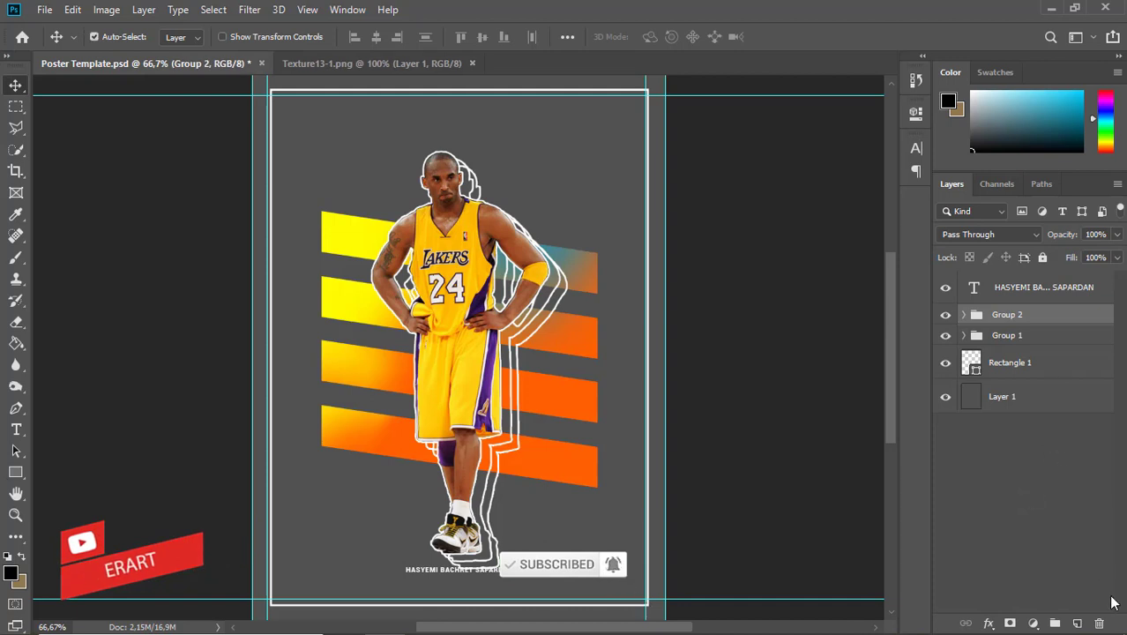
Draw a thin white vertical bar near the poster's top-left on a new layer.
{"action": "left_click", "coordinate": [1079, 624]}
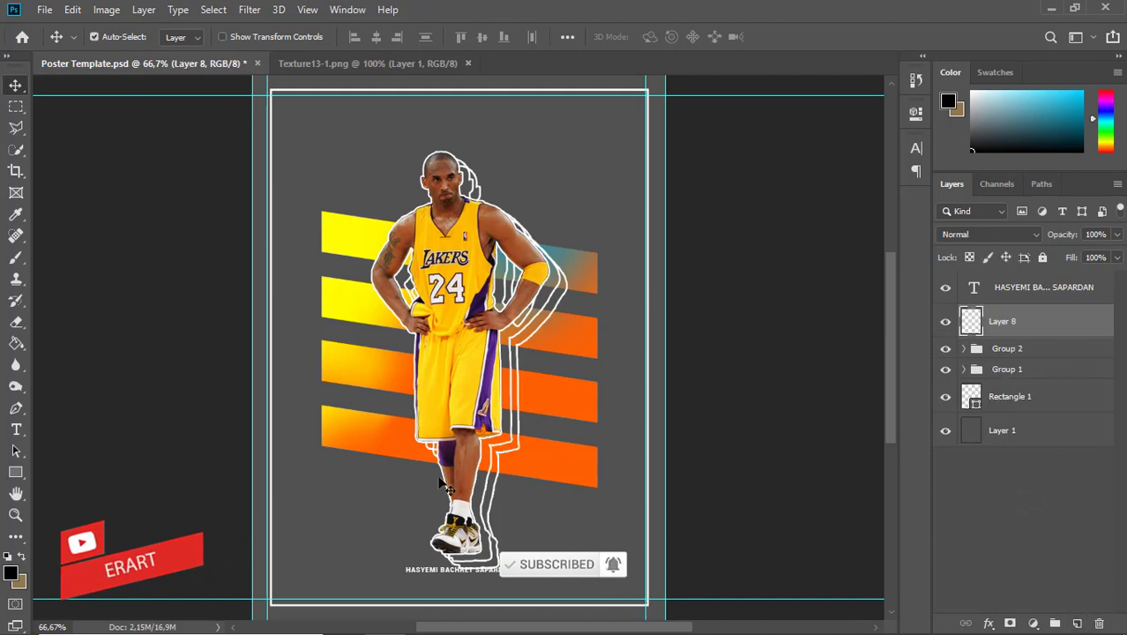
{"action": "left_click", "coordinate": [18, 474]}
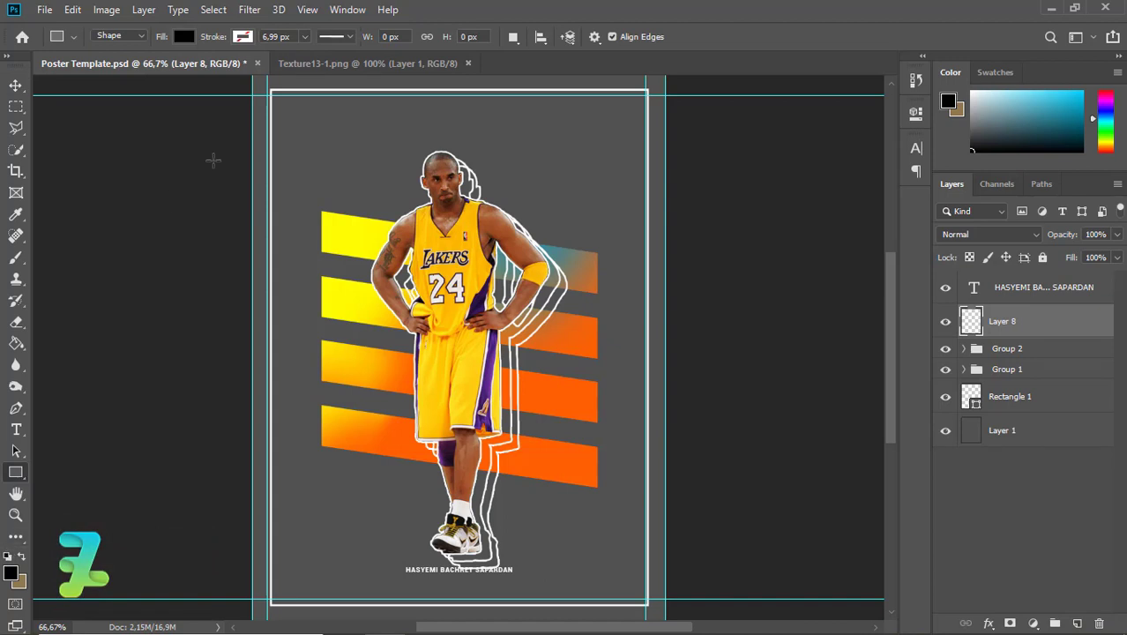
{"action": "left_click_drag", "start_coordinate": [301, 137], "coordinate": [304, 119]}
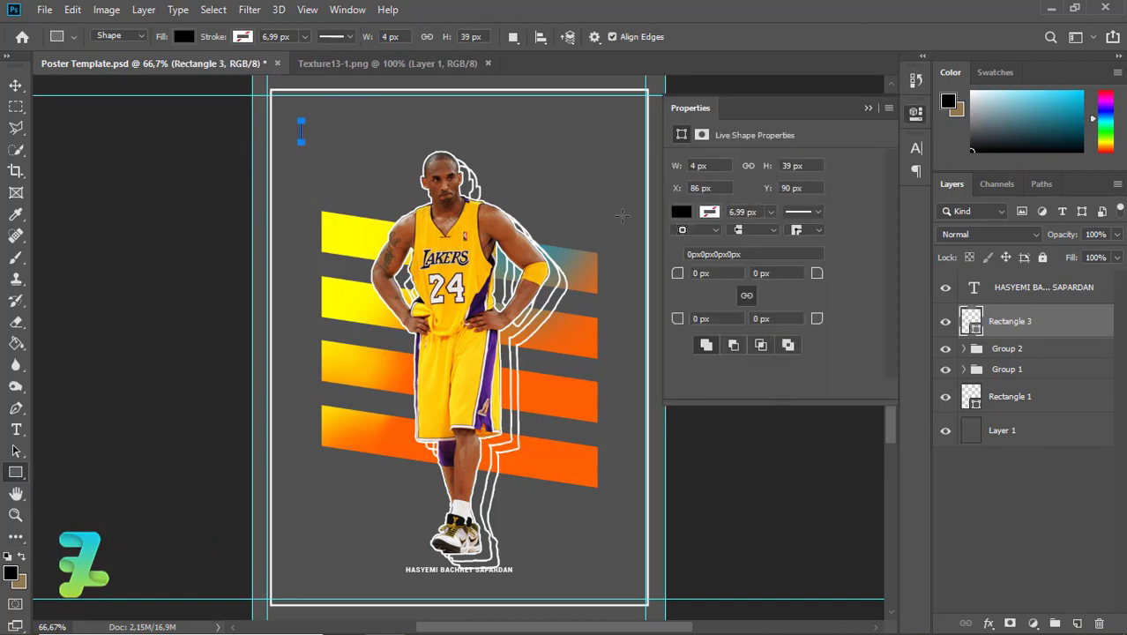
{"action": "left_click", "coordinate": [681, 213]}
{"action": "left_click", "coordinate": [151, 111]}
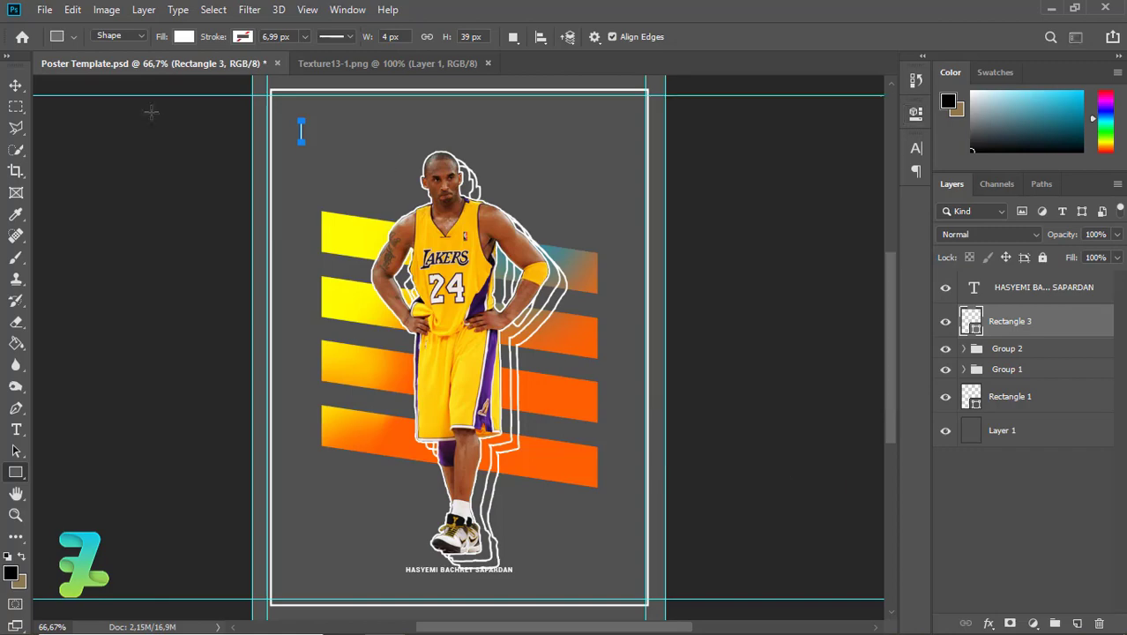
{"action": "left_click", "coordinate": [16, 85]}
{"action": "key", "text": "ctrl+plus"}
{"action": "key", "text": "ctrl+plus"}
{"action": "key", "text": "ctrl+plus"}
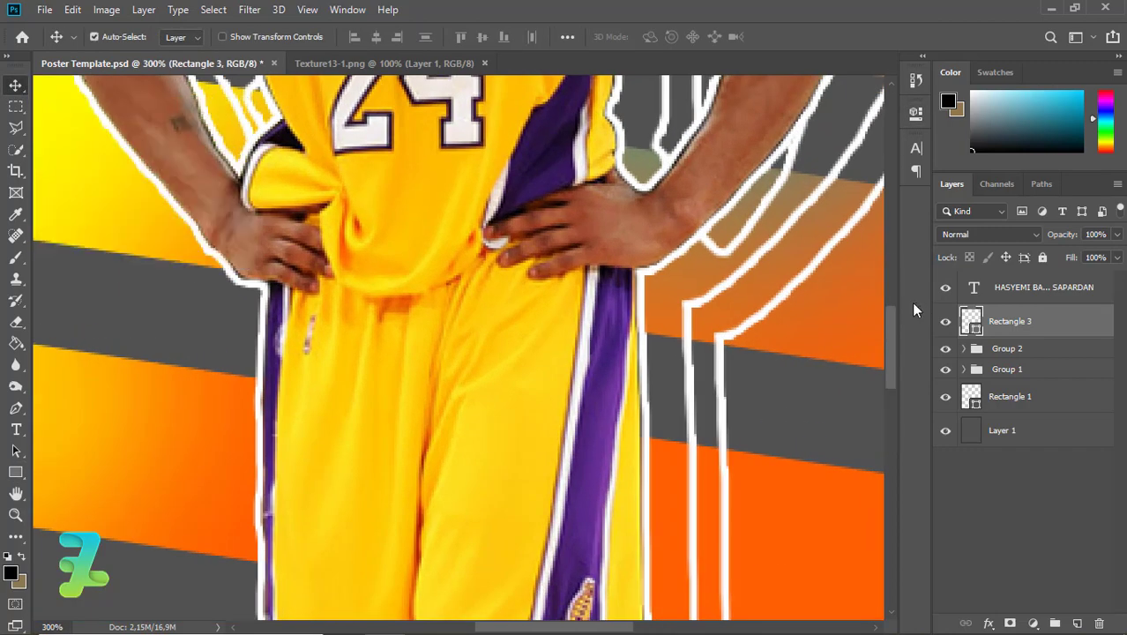
{"action": "scroll", "coordinate": [890, 269], "scroll_direction": "up", "scroll_amount": 10}
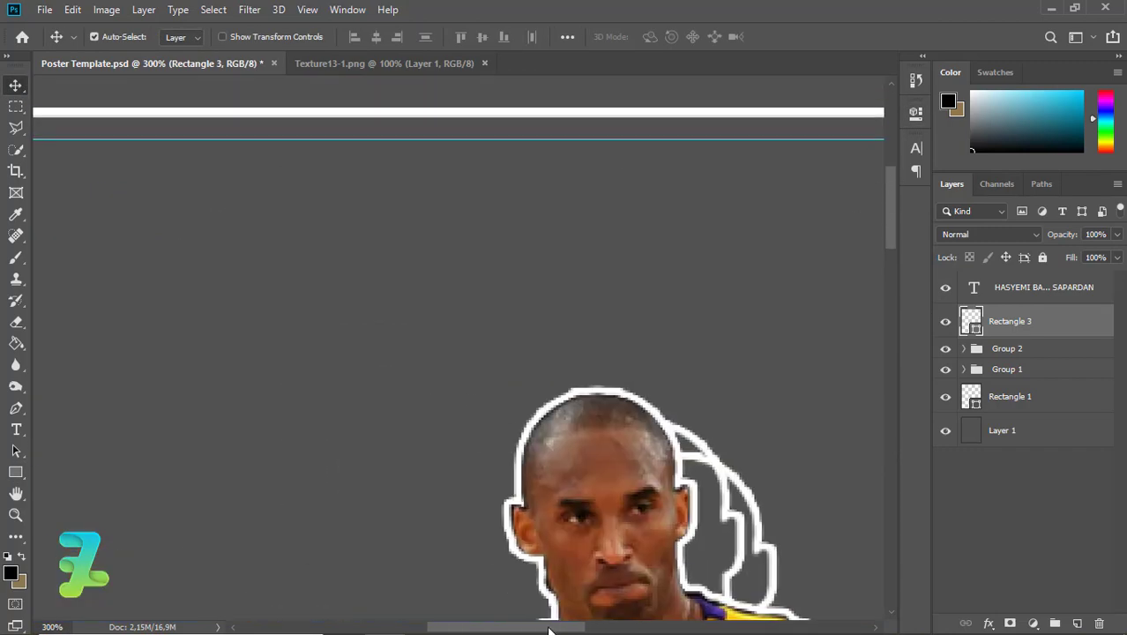
{"action": "scroll", "coordinate": [613, 604], "scroll_direction": "left", "scroll_amount": 5}
Duplicate the bar, rotate the copy 90° clockwise, and merge both into a cross.
{"action": "key", "text": "ctrl+j"}
{"action": "left_click", "coordinate": [73, 9]}
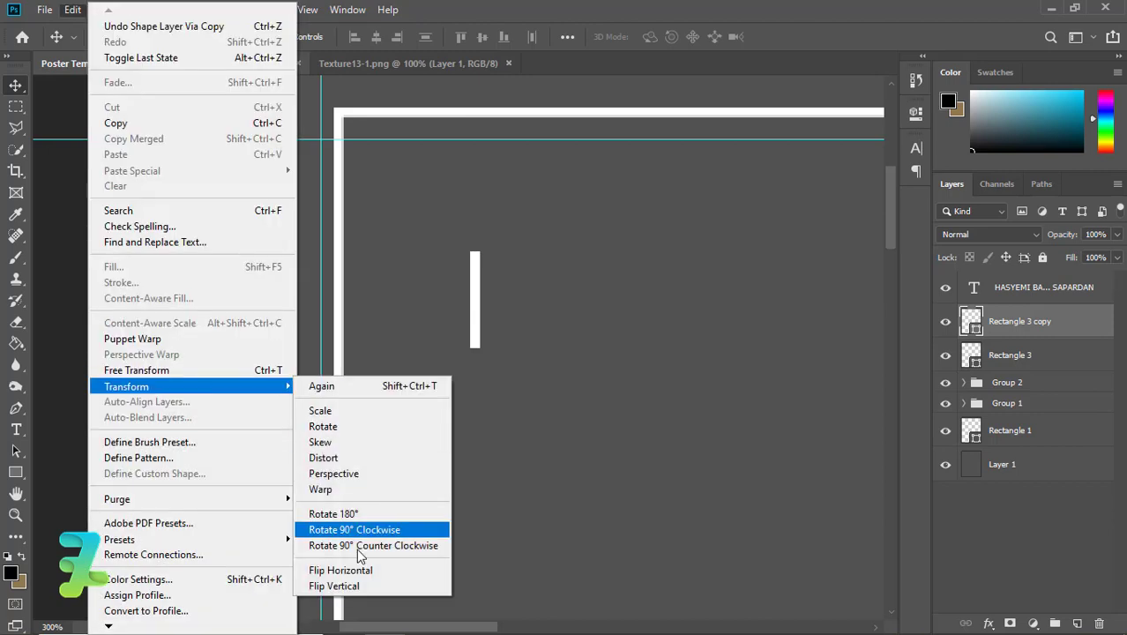
{"action": "left_click", "coordinate": [371, 531]}
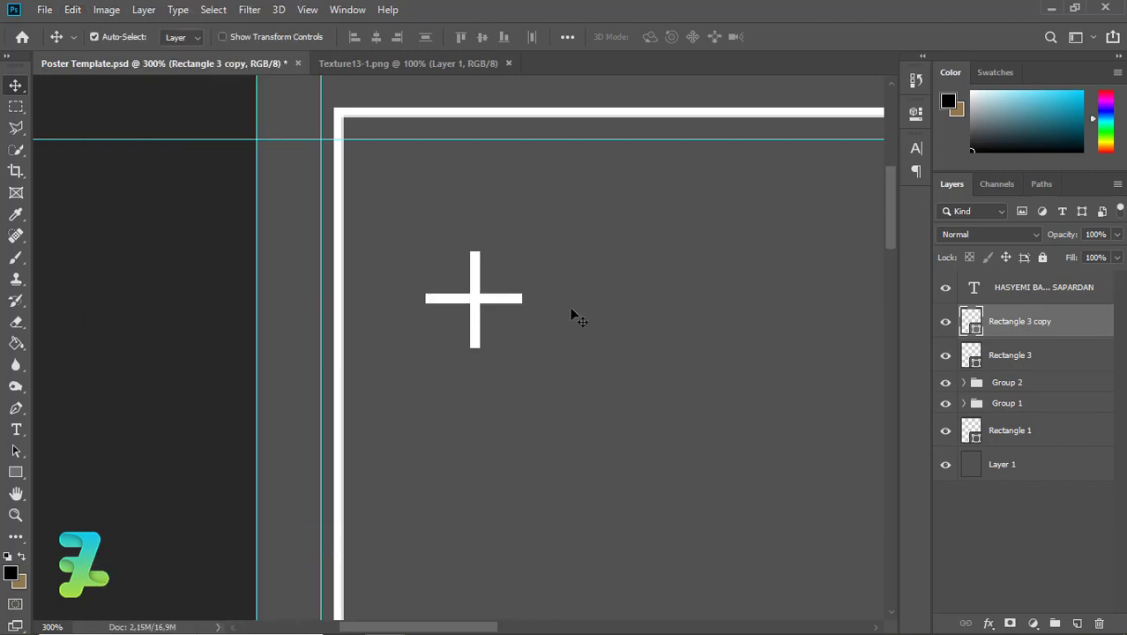
{"action": "key", "text": "Down"}
{"action": "left_click", "coordinate": [971, 355], "text": "shift"}
{"action": "right_click", "coordinate": [971, 355]}
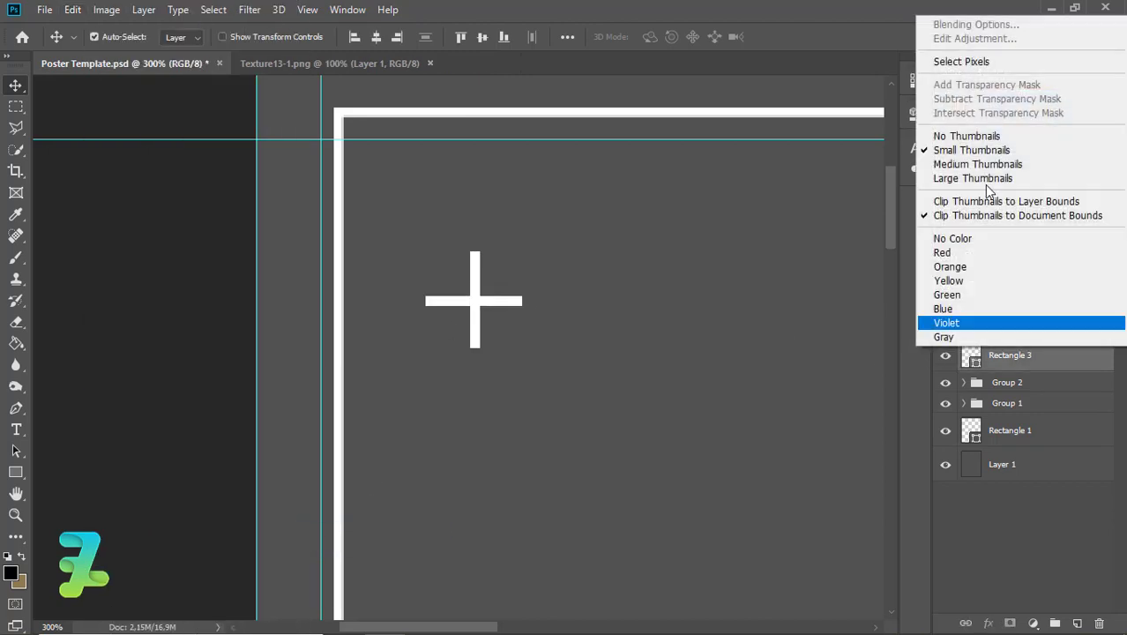
{"action": "right_click", "coordinate": [1055, 361]}
{"action": "left_click", "coordinate": [898, 254]}
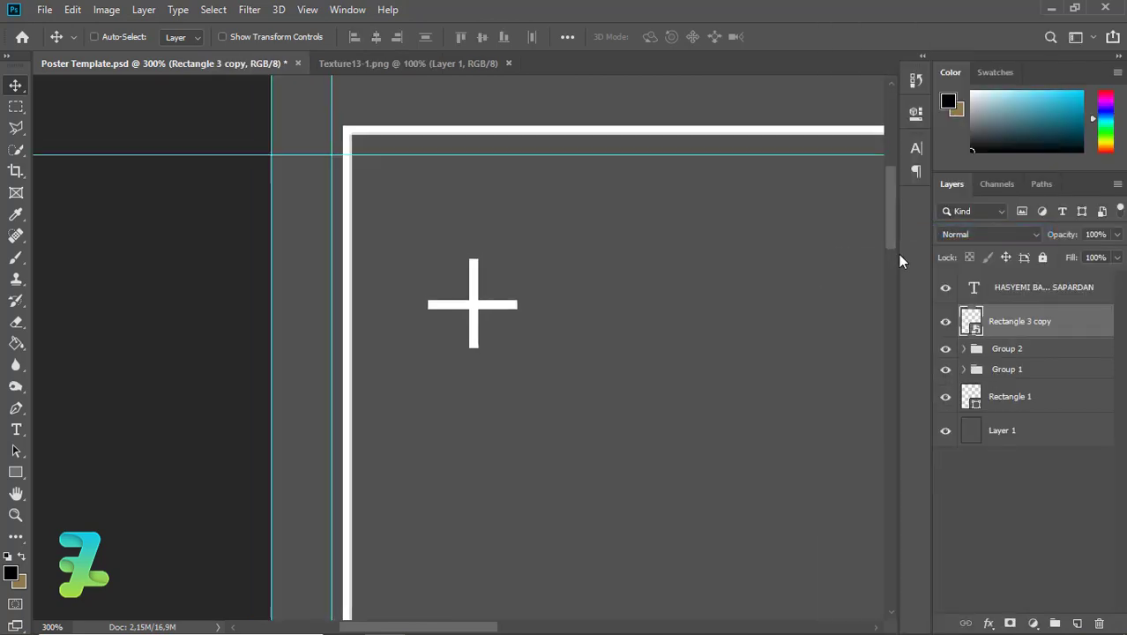
Move the plus sign near the top-left corner and scale it down to about 69%.
{"action": "key", "text": "ctrl+minus"}
{"action": "key", "text": "ctrl+minus"}
{"action": "key", "text": "ctrl+minus"}
{"action": "key", "text": "ctrl+plus"}
{"action": "key", "text": "ctrl+plus"}
{"action": "left_click_drag", "start_coordinate": [493, 343], "coordinate": [486, 331]}
{"action": "key", "text": "ctrl+t"}
{"action": "key", "text": "Return"}
Set the plus sign layer's opacity to 78%.
{"action": "key", "text": "ctrl+minus"}
{"action": "key", "text": "ctrl+minus"}
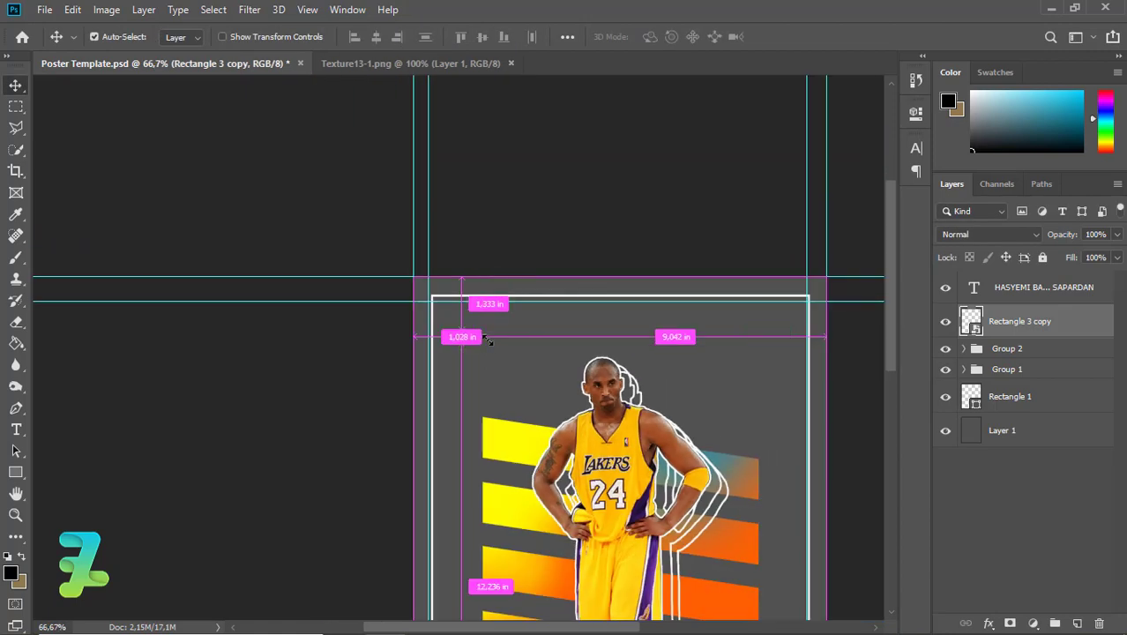
{"action": "left_click", "coordinate": [970, 388]}
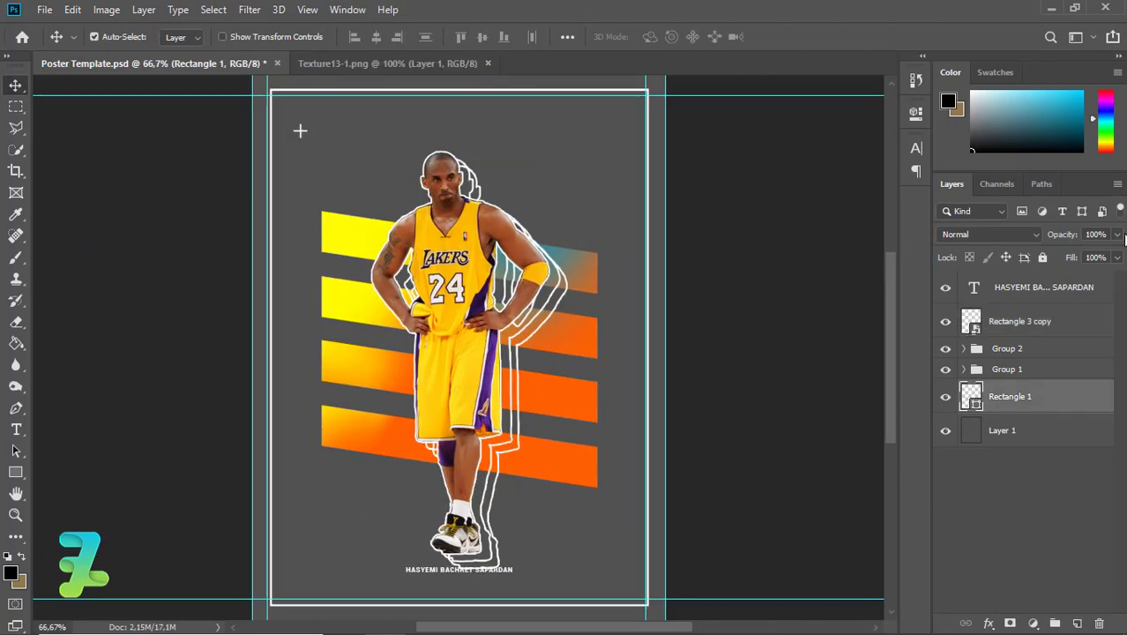
{"action": "left_click_drag", "start_coordinate": [1117, 234], "coordinate": [1101, 257]}
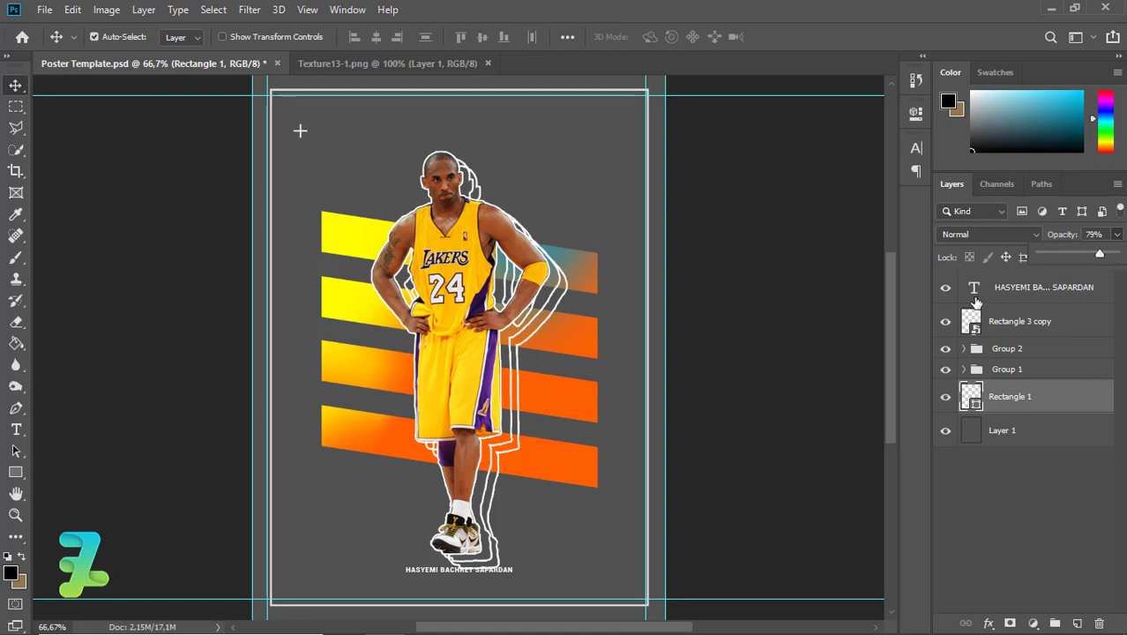
{"action": "left_click", "coordinate": [975, 323]}
{"action": "left_click", "coordinate": [1117, 234]}
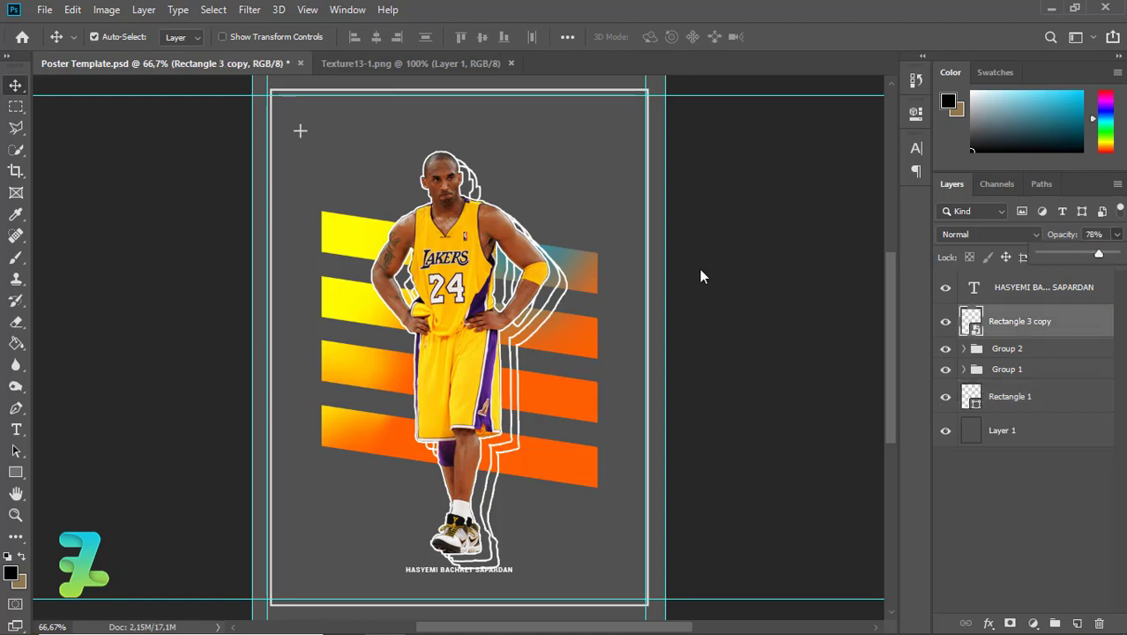
{"action": "key", "text": "ctrl"}
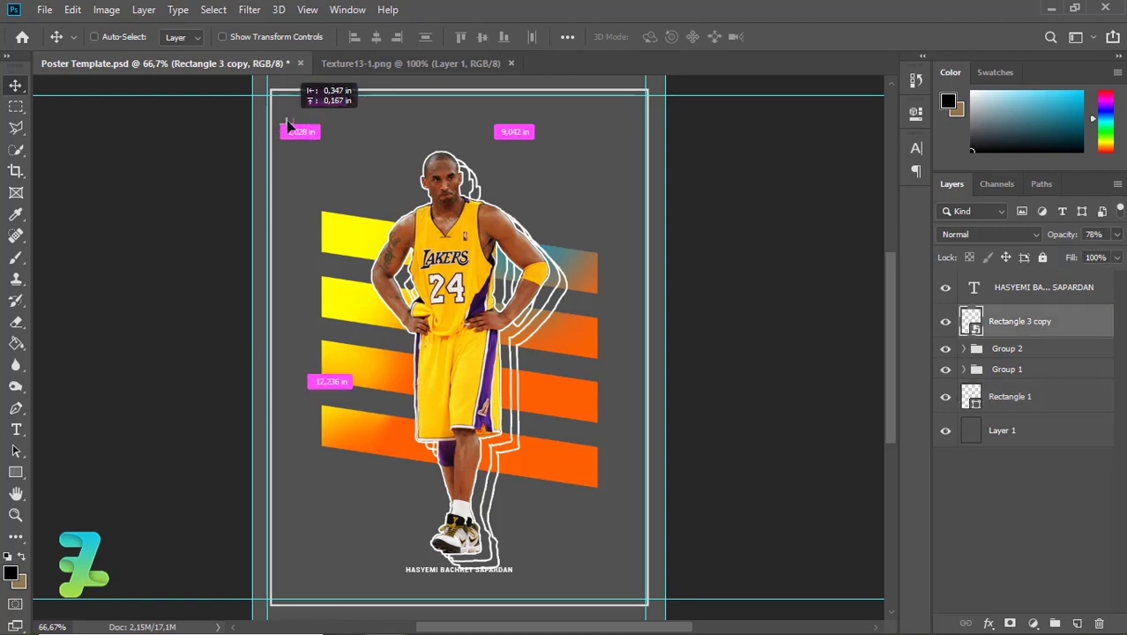
Copy the plus sign downward into a column of three, undoing the extra copies.
{"action": "left_click_drag", "start_coordinate": [288, 126], "coordinate": [285, 145]}
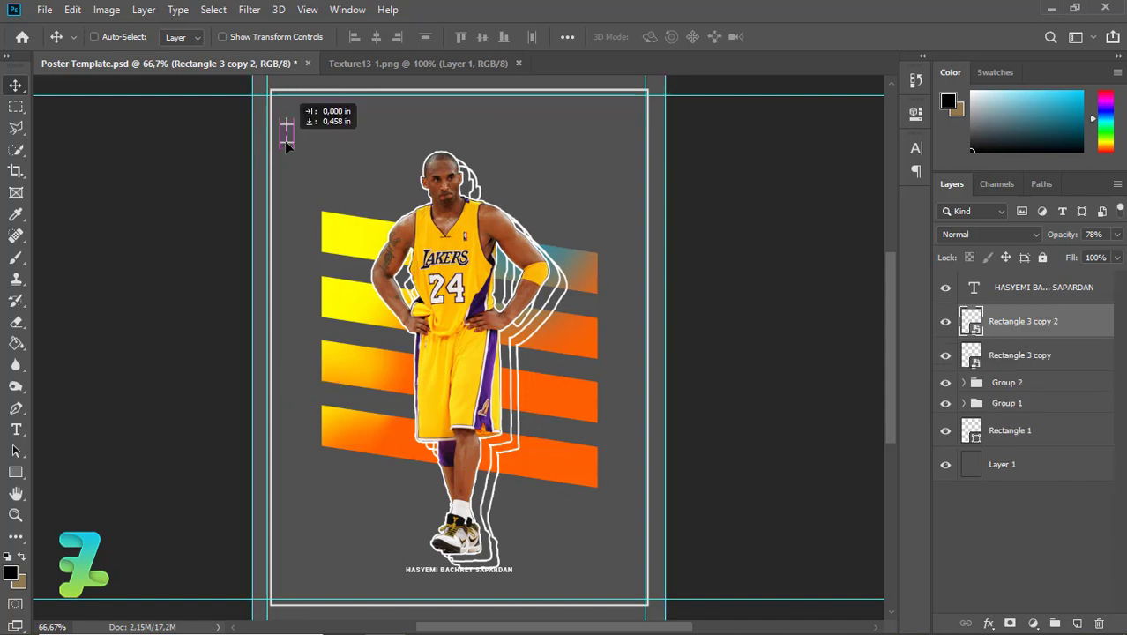
{"action": "key", "text": "ctrl+1"}
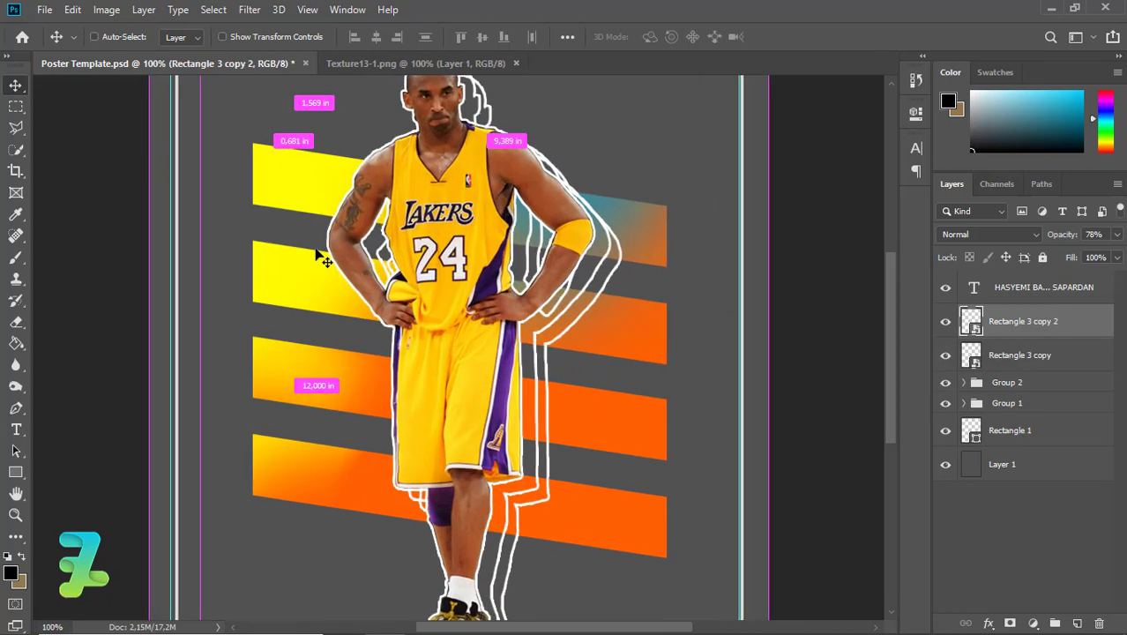
{"action": "left_click_drag", "start_coordinate": [891, 328], "coordinate": [892, 295]}
{"action": "left_click_drag", "start_coordinate": [199, 172], "coordinate": [200, 246]}
{"action": "left_click", "coordinate": [975, 395], "text": "shift"}
{"action": "key", "text": "ctrl+j"}
{"action": "left_click", "coordinate": [958, 321], "text": "shift"}
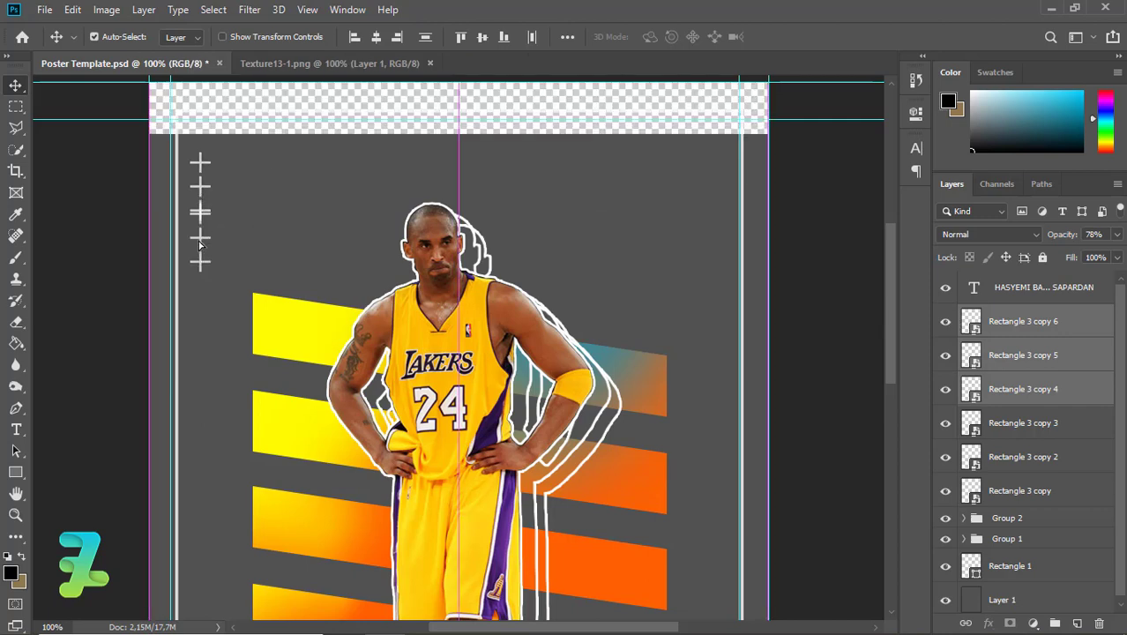
{"action": "key", "text": "ctrl+z"}
{"action": "key", "text": "ctrl+z"}
Copy the three plus signs further down the left column.
{"action": "key", "text": "k"}
{"action": "right_click", "coordinate": [623, 249]}
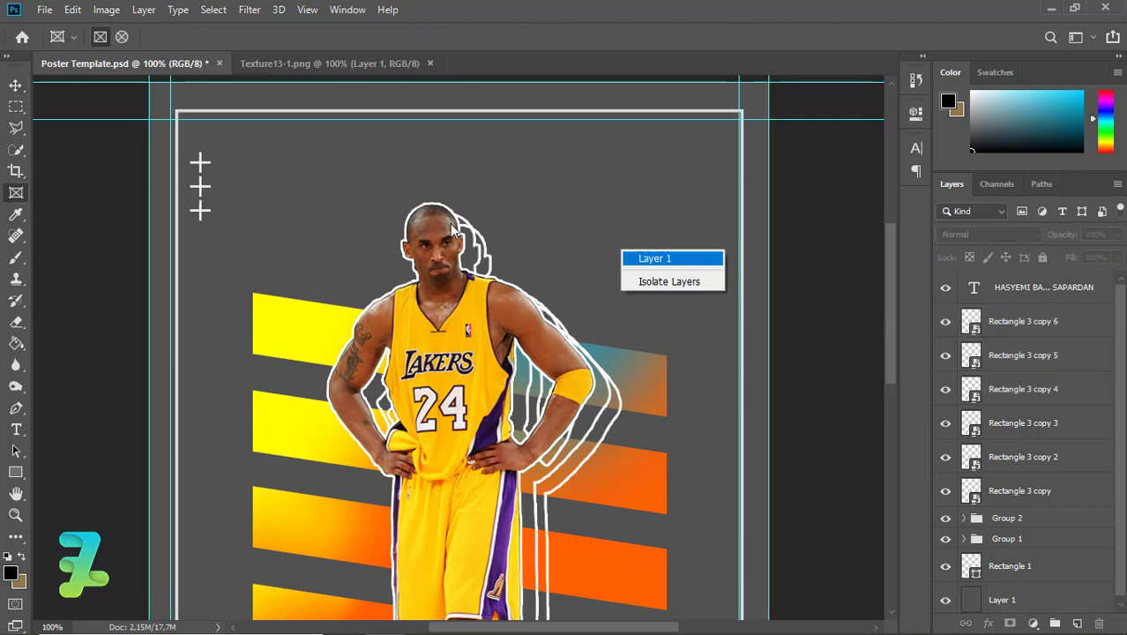
{"action": "key", "text": "v"}
{"action": "left_click", "coordinate": [971, 389]}
{"action": "left_click", "coordinate": [973, 328], "text": "shift"}
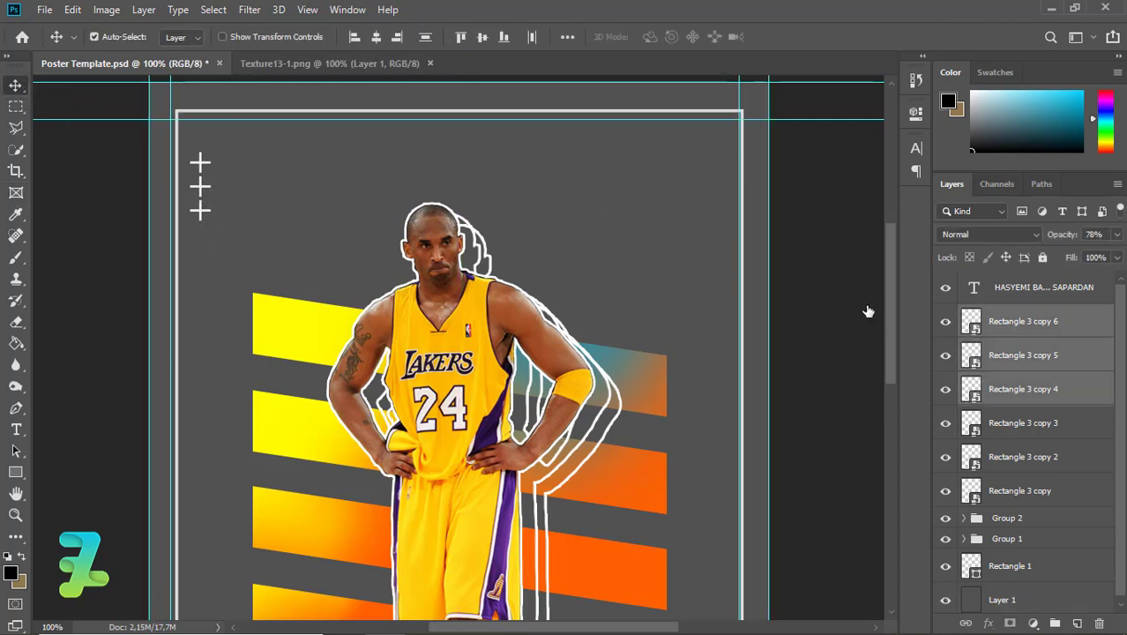
{"action": "left_click_drag", "start_coordinate": [199, 213], "coordinate": [206, 284]}
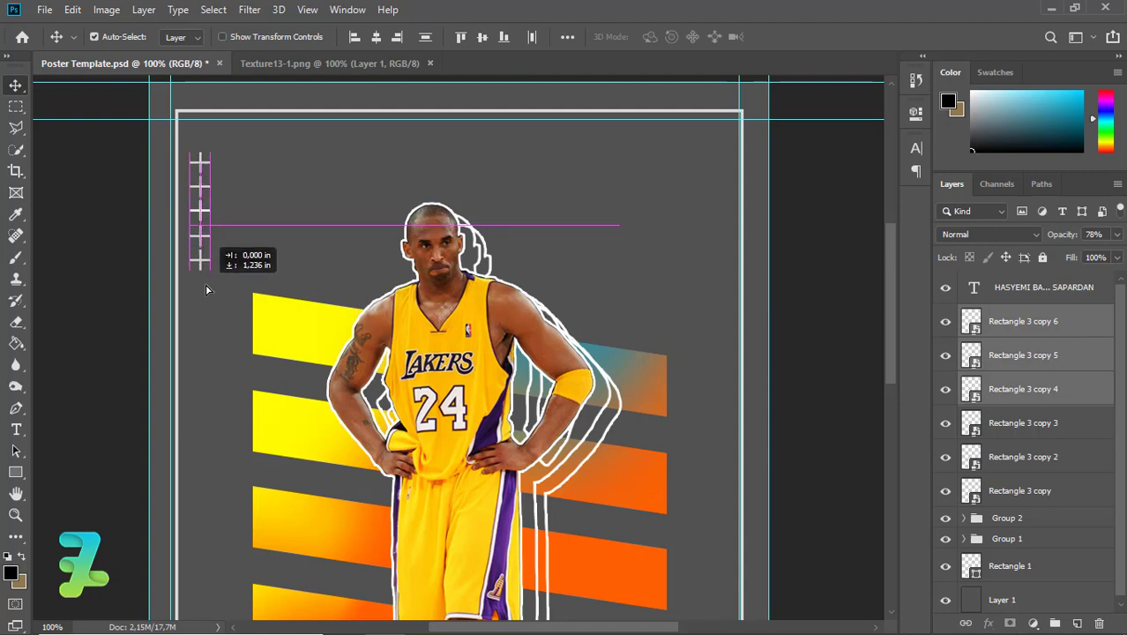
Delete the leftover and extra plus-sign layers.
{"action": "left_click", "coordinate": [970, 389]}
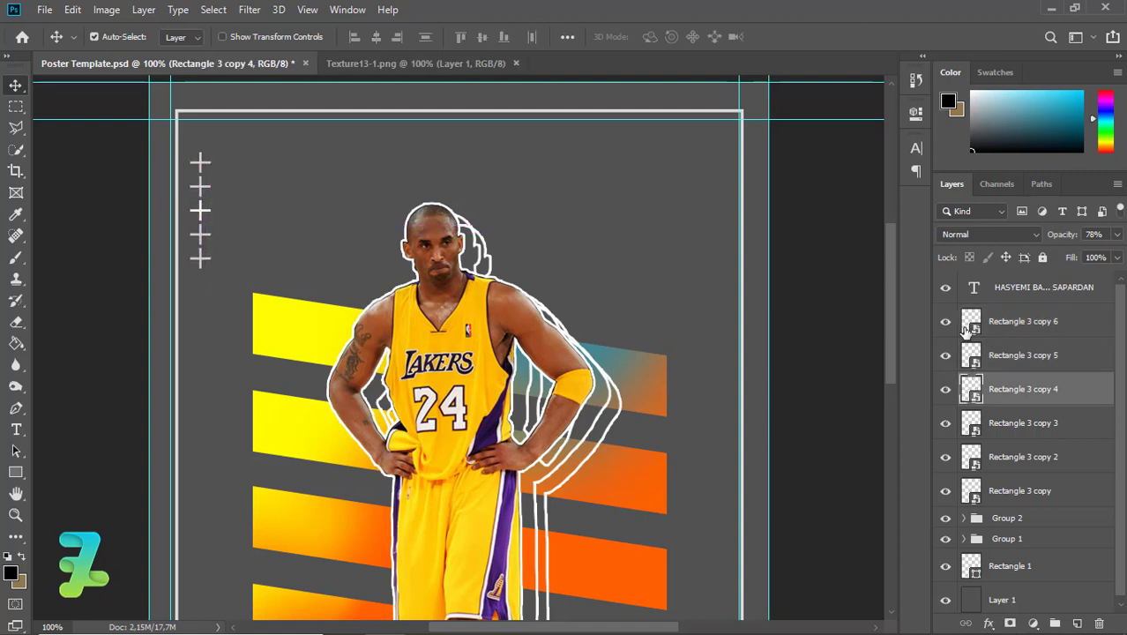
{"action": "left_click", "coordinate": [971, 325]}
{"action": "key", "text": "Delete"}
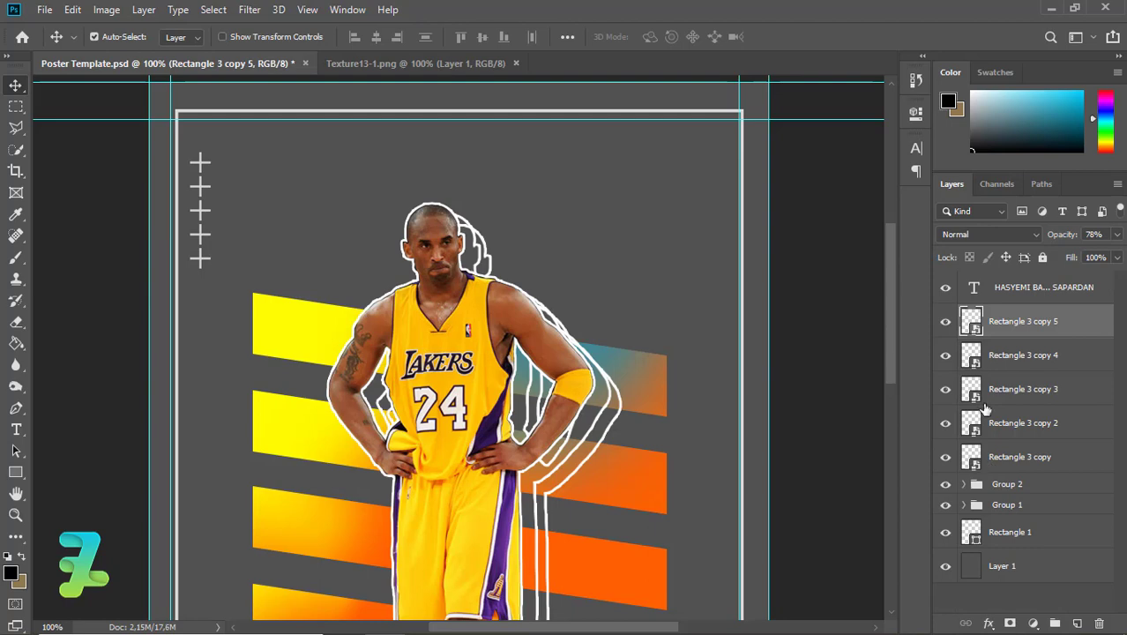
{"action": "key", "text": "alt+bracketleft"}
{"action": "key", "text": "alt+bracketleft"}
{"action": "key", "text": "alt+bracketleft"}
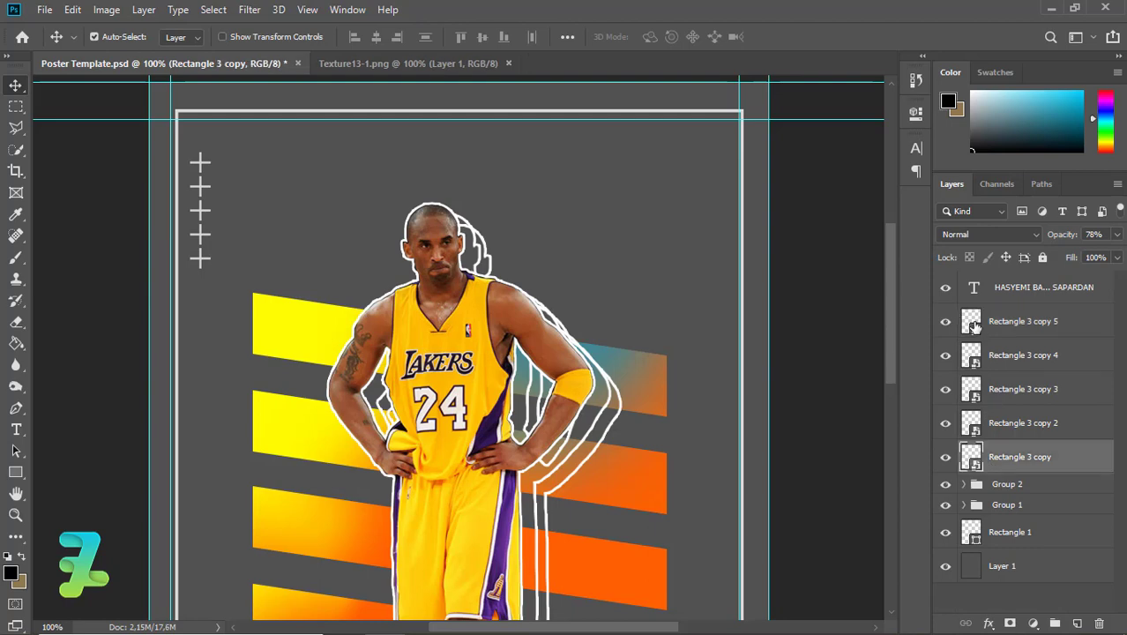
{"action": "left_click", "coordinate": [972, 325], "text": "shift"}
{"action": "left_click", "coordinate": [970, 393]}
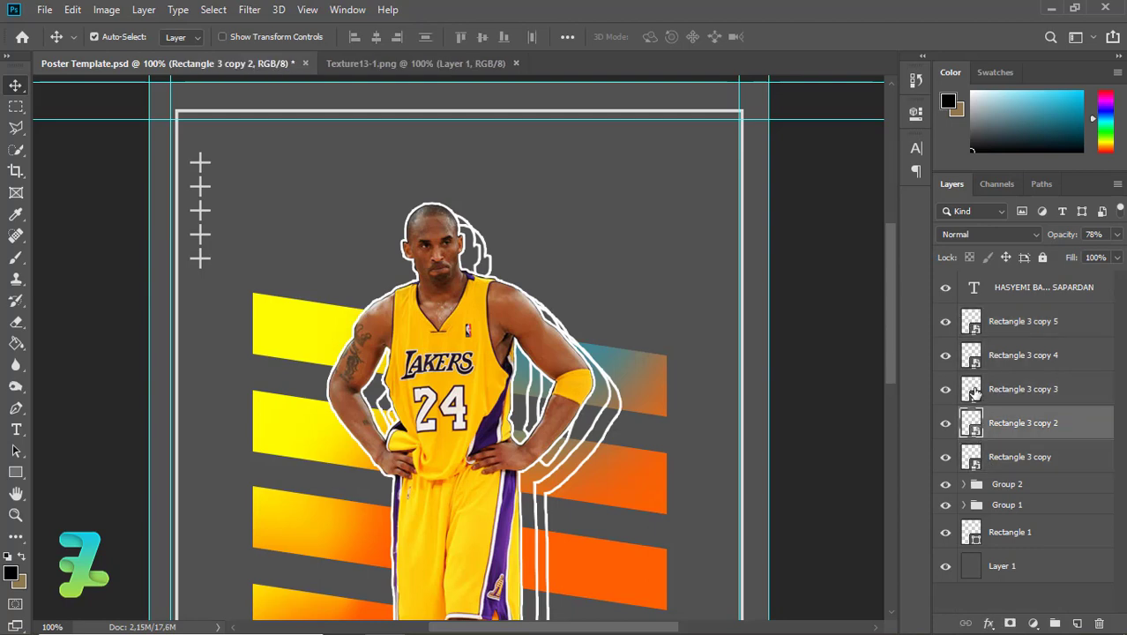
{"action": "left_click", "coordinate": [974, 318], "text": "shift"}
{"action": "key", "text": "Delete"}
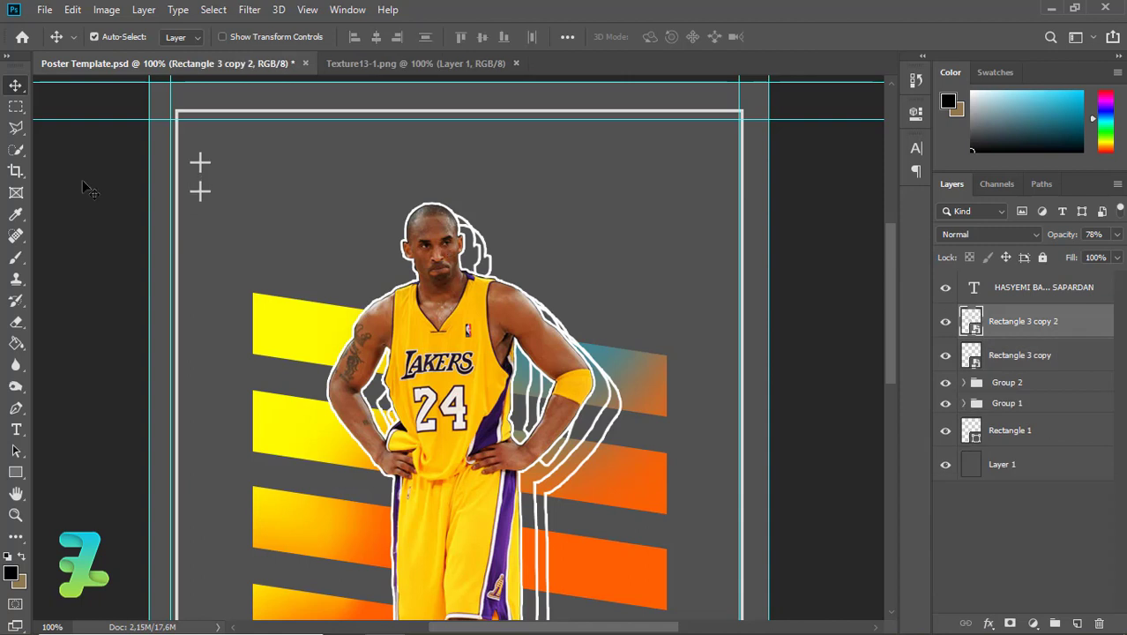
Duplicate the plus signs repeatedly to extend the column to seven.
{"action": "key", "text": "ctrl+j"}
{"action": "left_click_drag", "start_coordinate": [201, 199], "coordinate": [201, 261]}
{"action": "key", "text": "ctrl+j"}
{"action": "left_click", "coordinate": [975, 424], "text": "shift"}
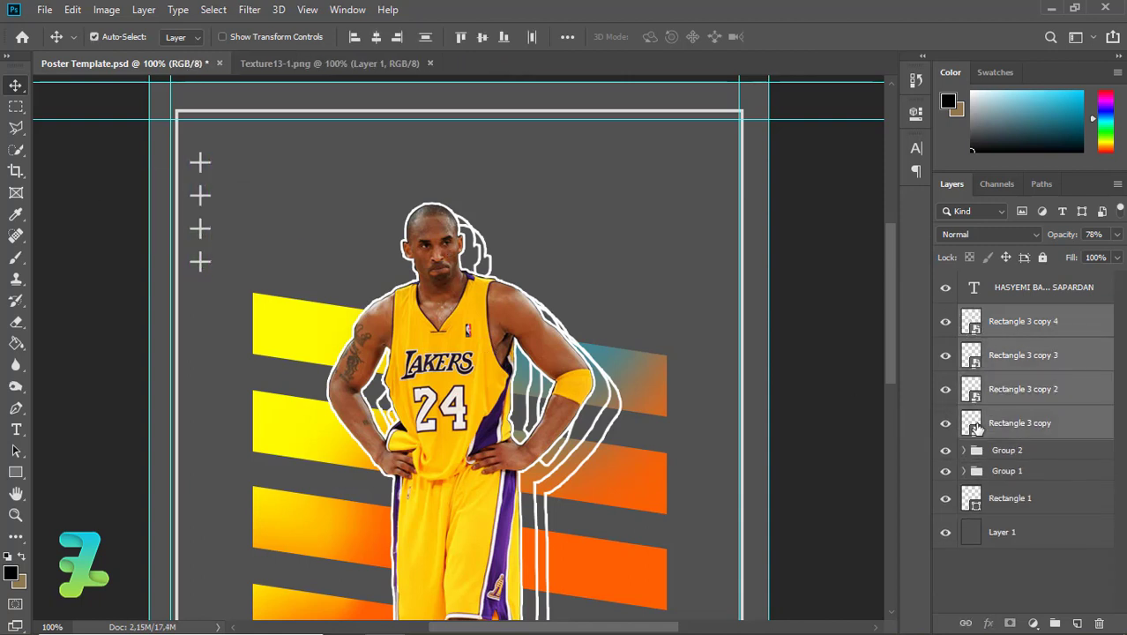
{"action": "key", "text": "ctrl+j"}
{"action": "left_click_drag", "start_coordinate": [202, 168], "coordinate": [202, 268]}
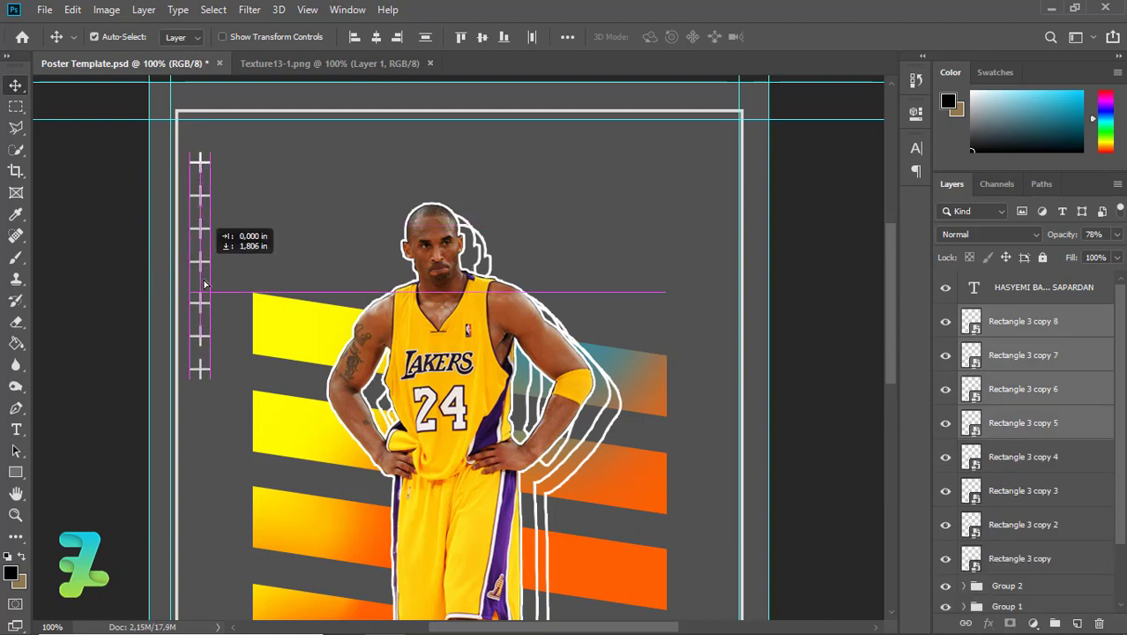
Remove the surplus plus sign and copy all seven further down, giving 14 signs.
{"action": "left_click", "coordinate": [1023, 423], "text": "ctrl"}
{"action": "left_click", "coordinate": [1023, 424]}
{"action": "key", "text": "Delete"}
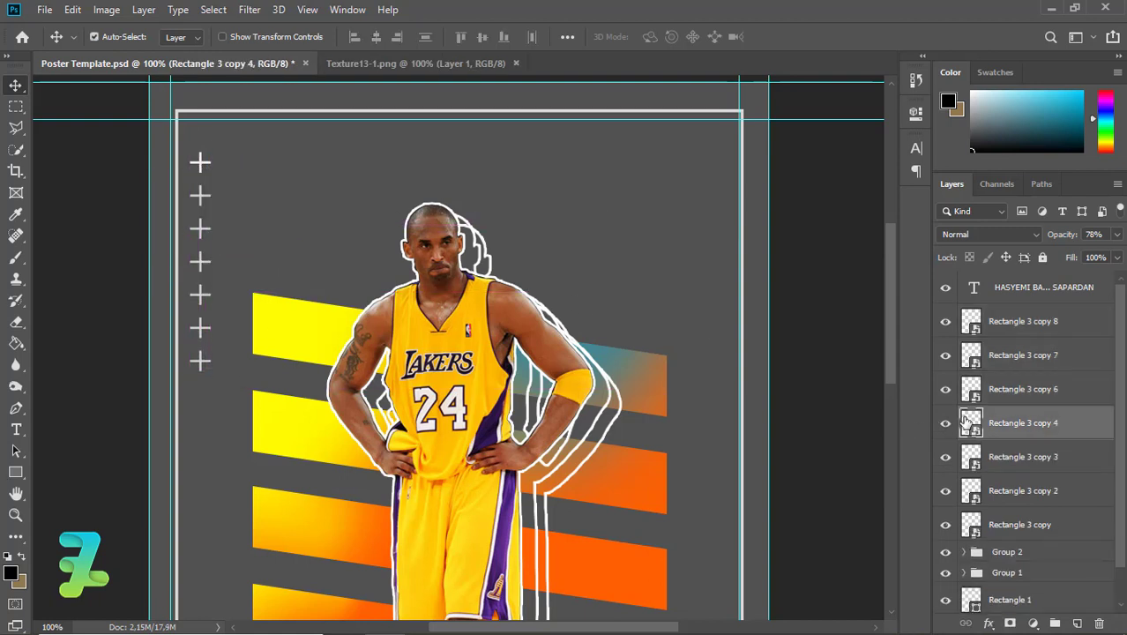
{"action": "left_click", "coordinate": [970, 526]}
{"action": "left_click", "coordinate": [953, 319], "text": "shift"}
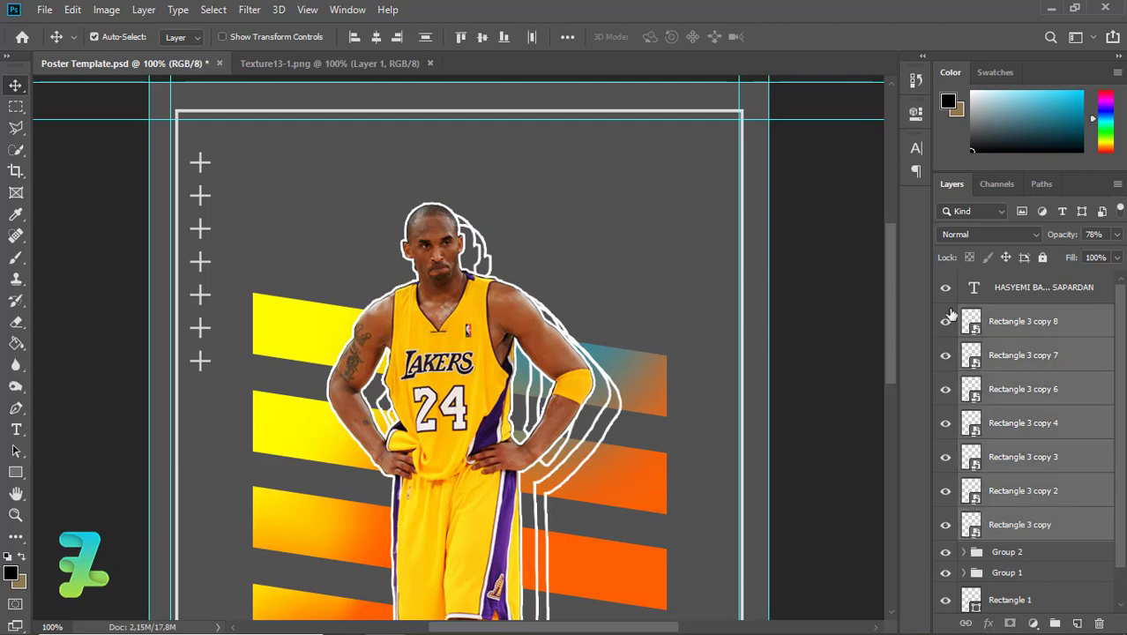
{"action": "scroll", "coordinate": [898, 322], "scroll_direction": "down", "scroll_amount": 2}
{"action": "left_click_drag", "start_coordinate": [205, 109], "coordinate": [199, 340]}
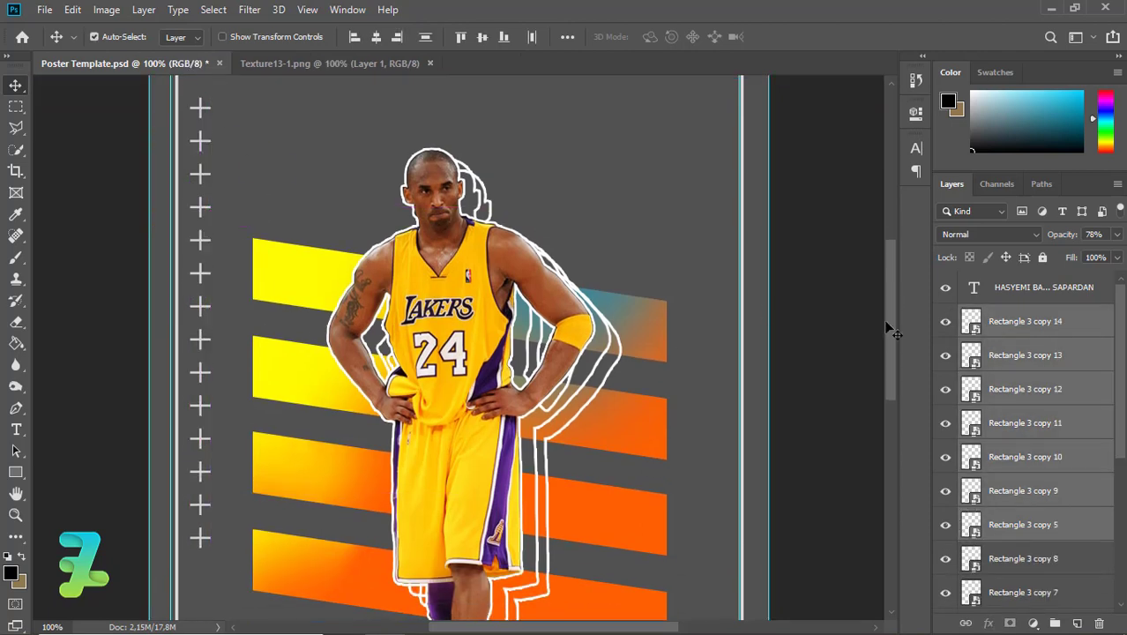
Move the copied plus signs below the column toward the poster's bottom.
{"action": "scroll", "coordinate": [896, 386], "scroll_direction": "down", "scroll_amount": 5}
{"action": "scroll", "coordinate": [896, 386], "scroll_direction": "down", "scroll_amount": 2}
{"action": "scroll", "coordinate": [535, 340], "scroll_direction": "down", "scroll_amount": 1}
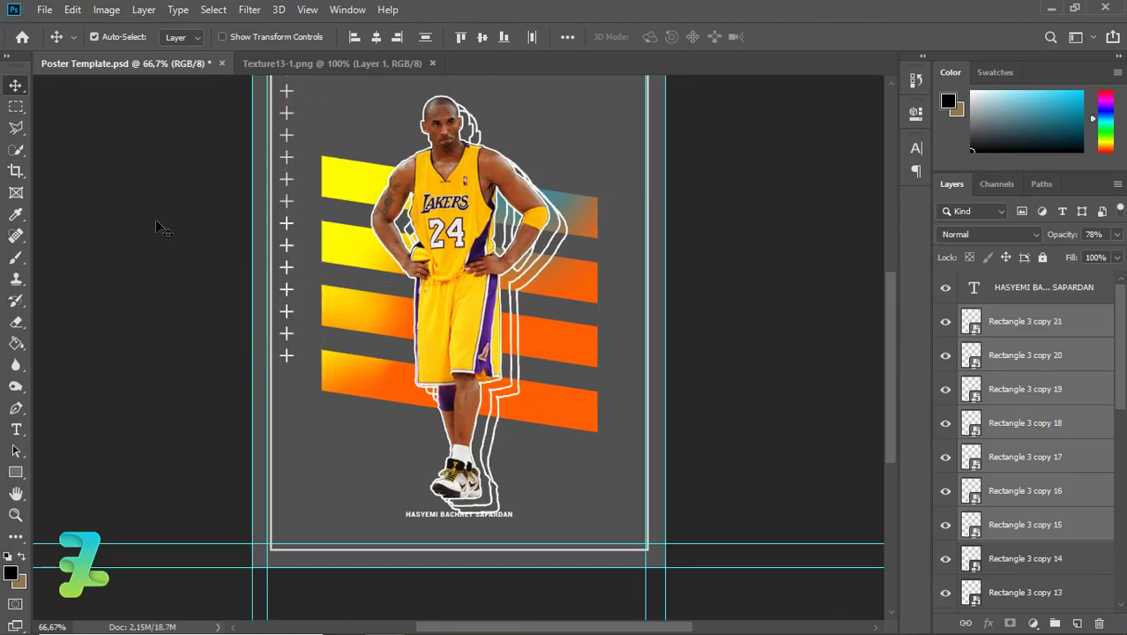
{"action": "left_click_drag", "start_coordinate": [287, 228], "coordinate": [286, 367]}
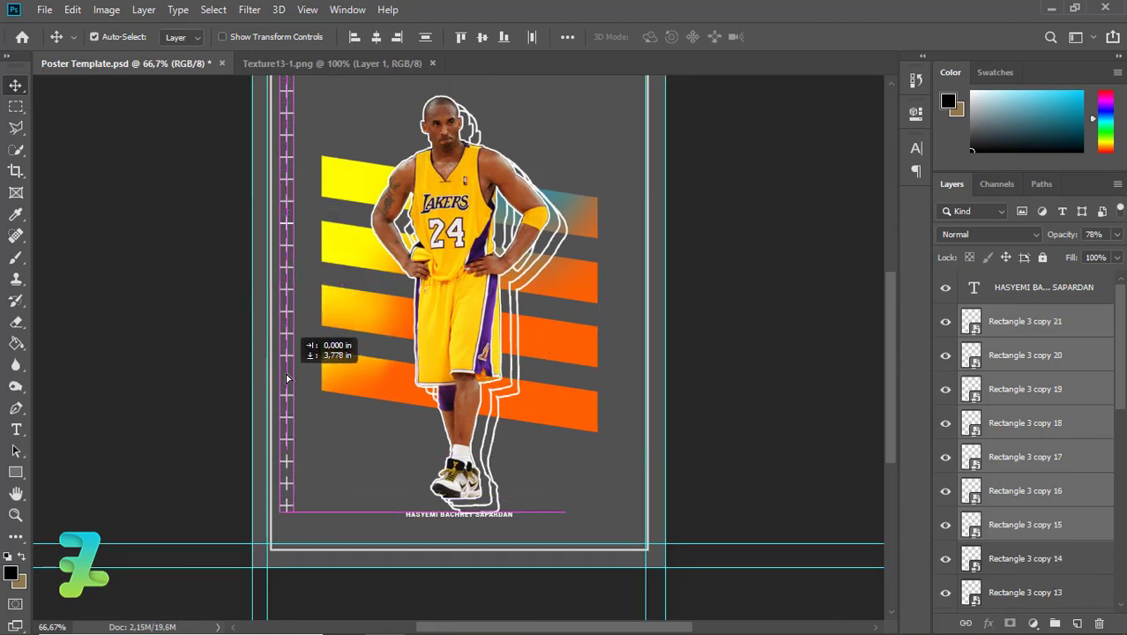
{"action": "left_click_drag", "start_coordinate": [287, 371], "coordinate": [287, 369]}
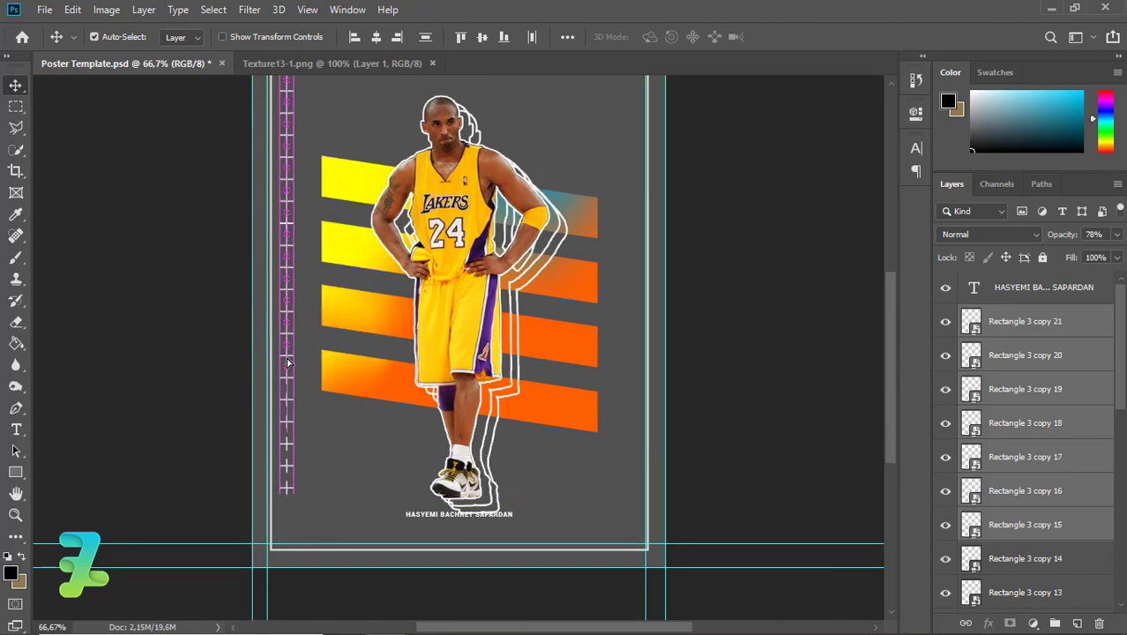
{"action": "left_click", "coordinate": [296, 498]}
{"action": "scroll", "coordinate": [1103, 410], "scroll_direction": "up", "scroll_amount": 5}
{"action": "scroll", "coordinate": [1102, 410], "scroll_direction": "up", "scroll_amount": 3}
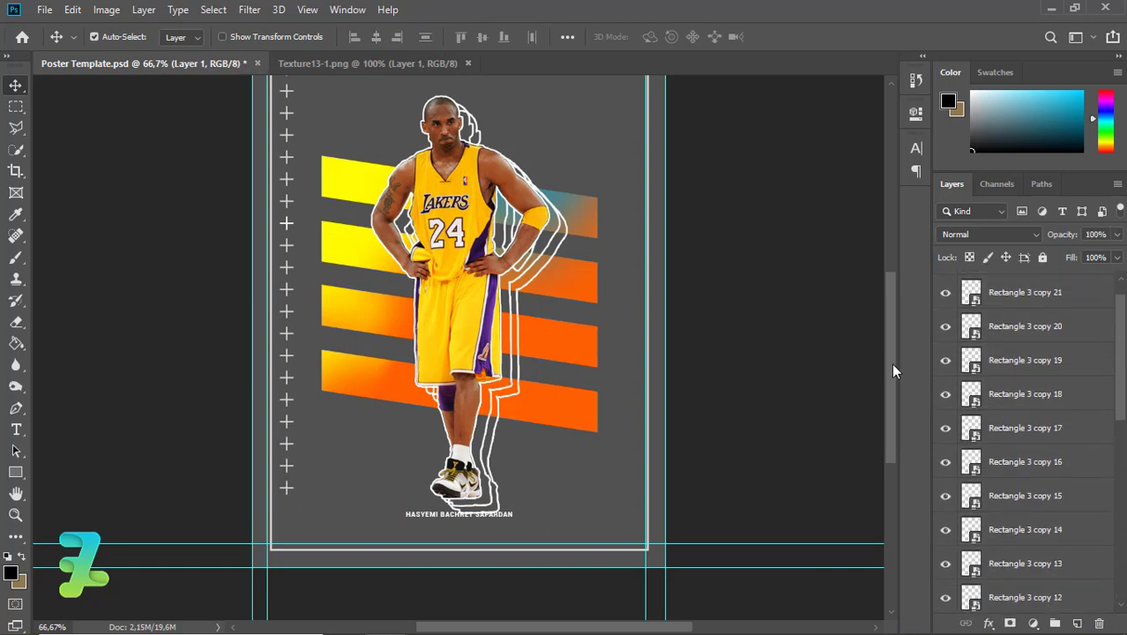
Duplicate two plus marks to extend the column and remove the extra copy.
{"action": "left_click", "coordinate": [287, 226]}
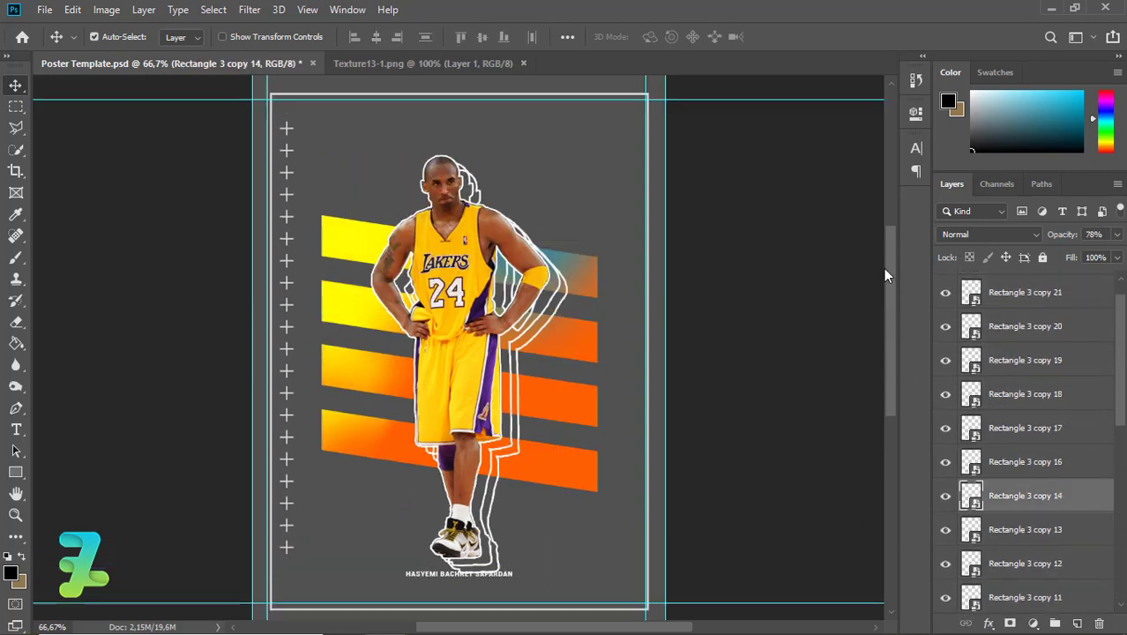
{"action": "left_click", "coordinate": [1019, 301]}
{"action": "left_click", "coordinate": [1014, 329]}
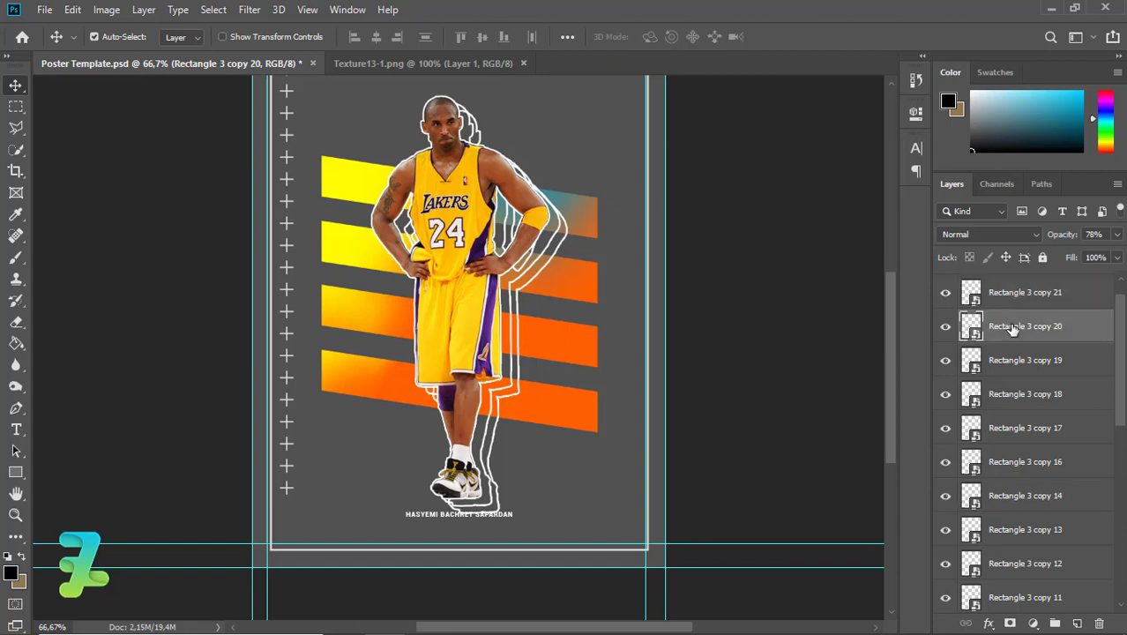
{"action": "left_click", "coordinate": [1014, 298], "text": "shift"}
{"action": "key", "text": "ctrl+j"}
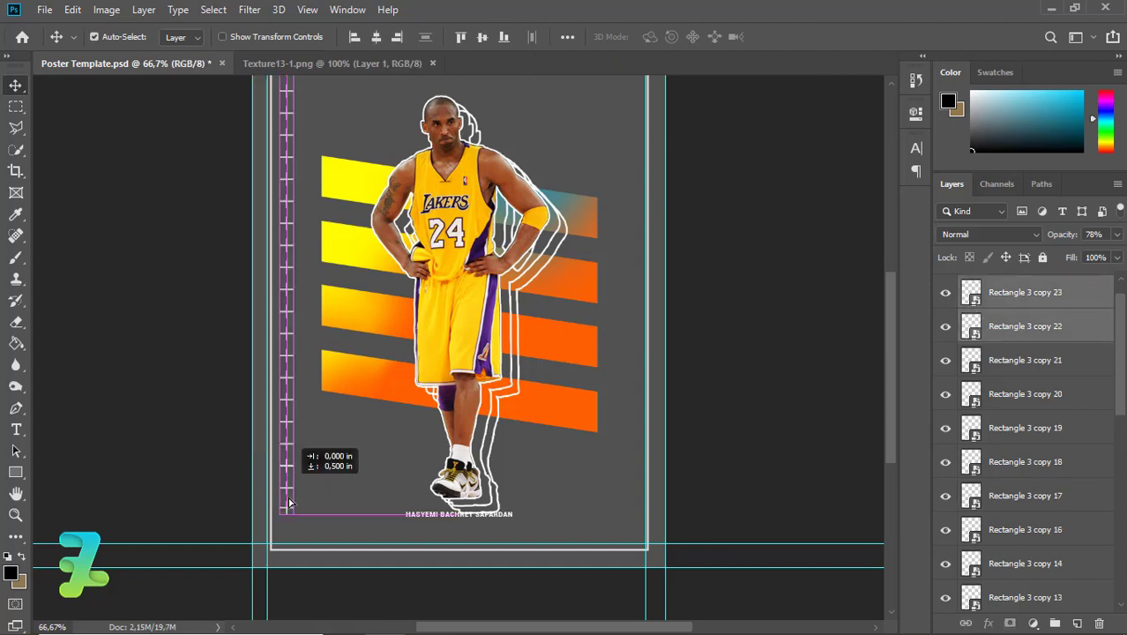
{"action": "left_click_drag", "start_coordinate": [295, 477], "coordinate": [291, 488]}
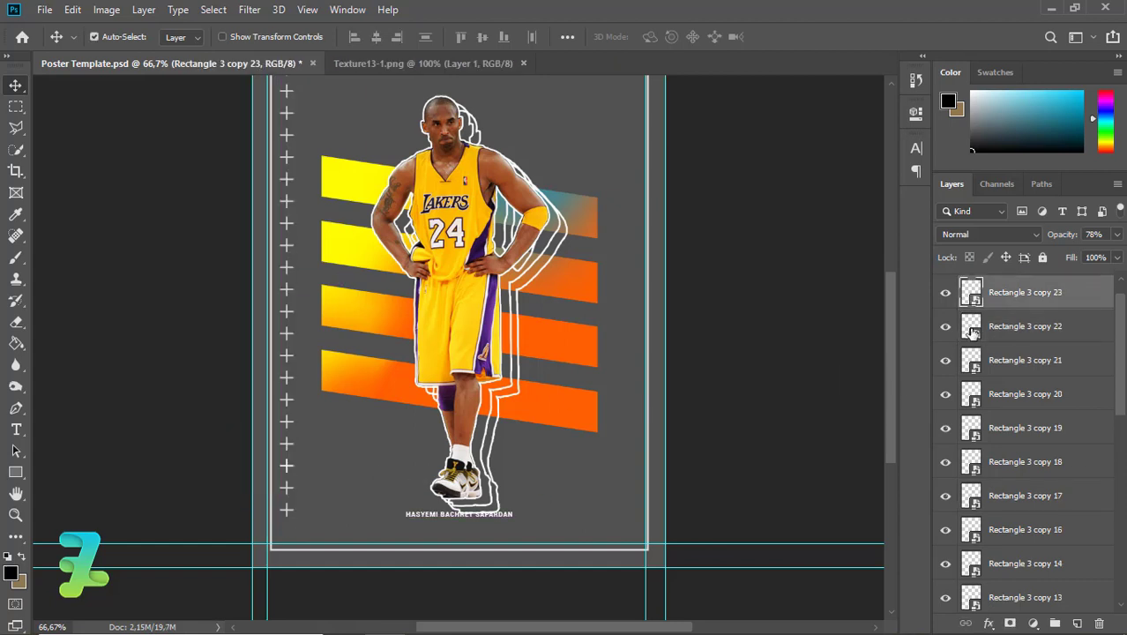
{"action": "left_click", "coordinate": [970, 328]}
{"action": "key", "text": "ctrl+e"}
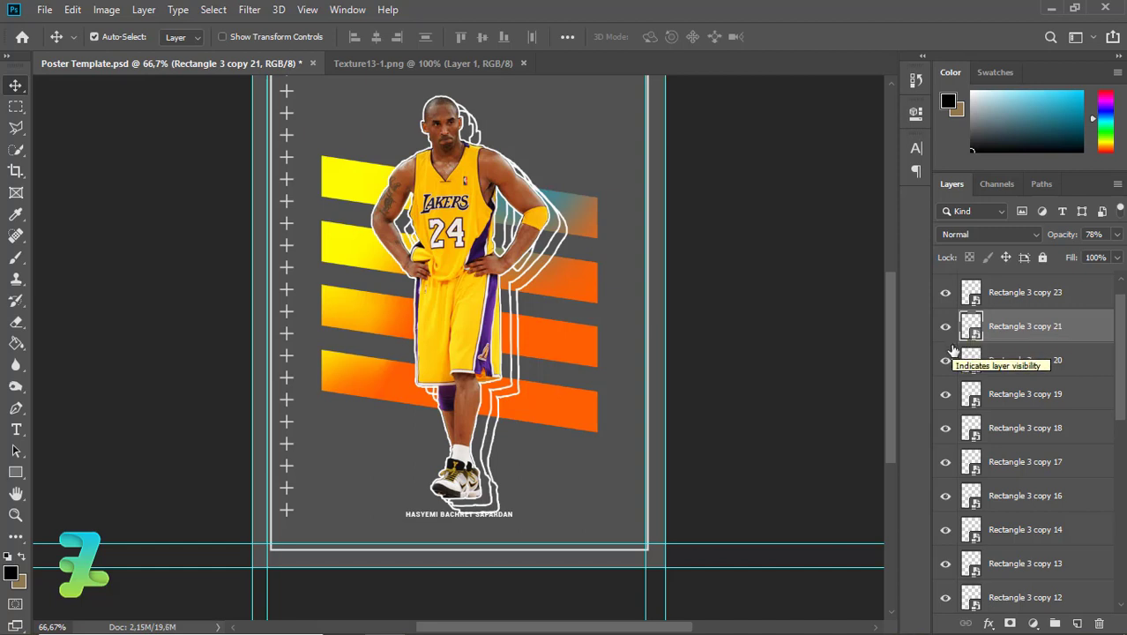
Add one more plus mark at the bottom and group all plus-mark layers as Group 3.
{"action": "left_click", "coordinate": [1023, 307]}
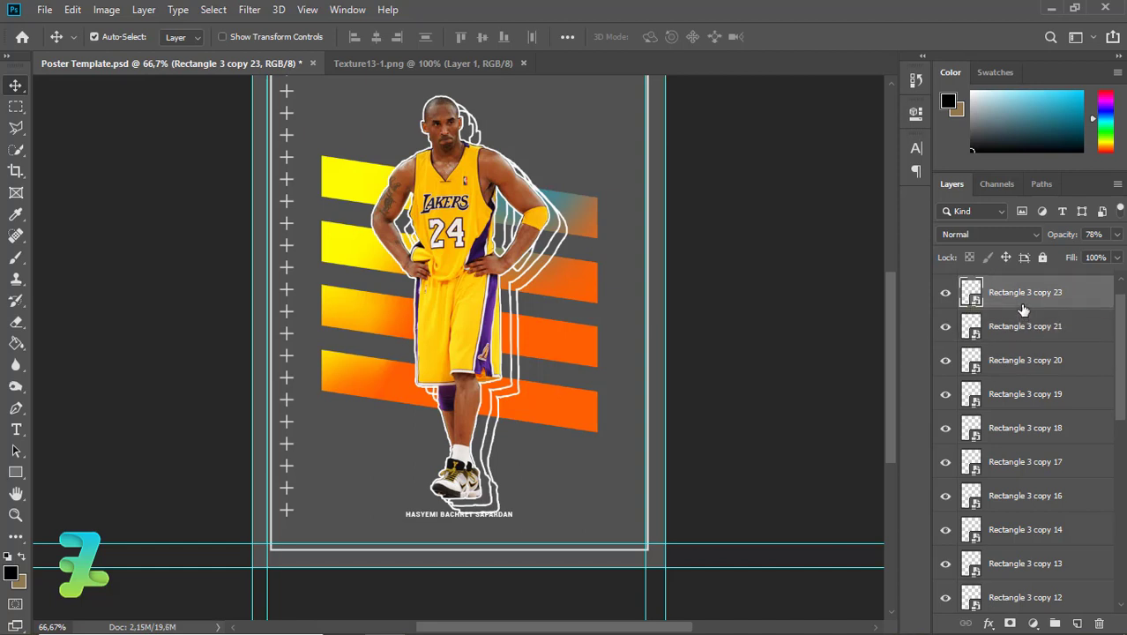
{"action": "key", "text": "ctrl+j"}
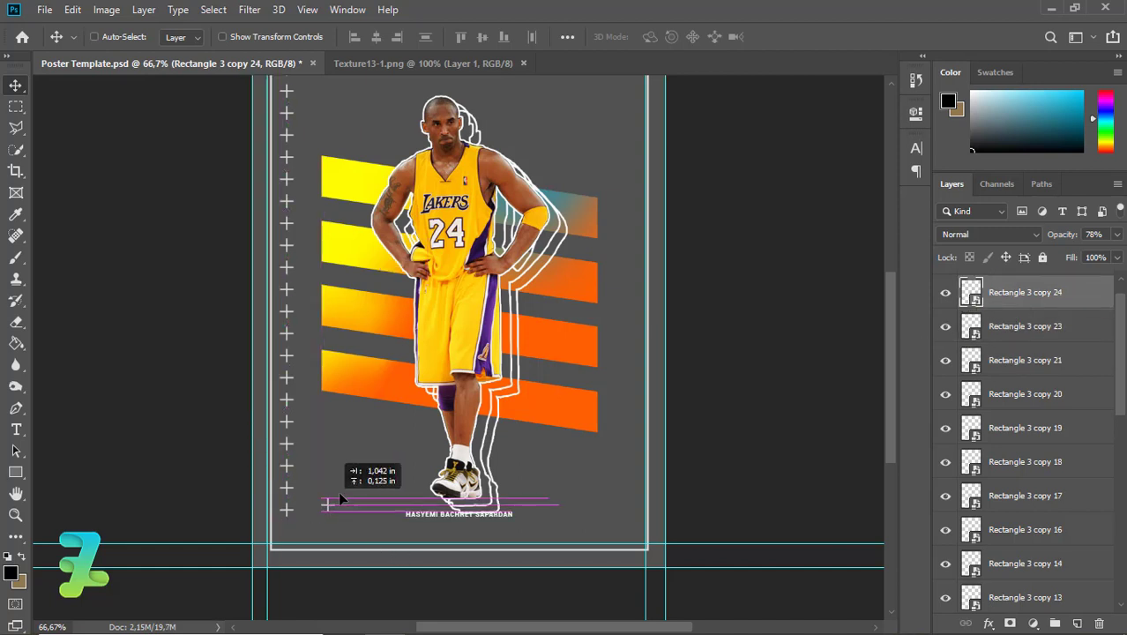
{"action": "key", "text": "ctrl+e"}
{"action": "scroll", "coordinate": [1081, 514], "scroll_direction": "down", "scroll_amount": 5}
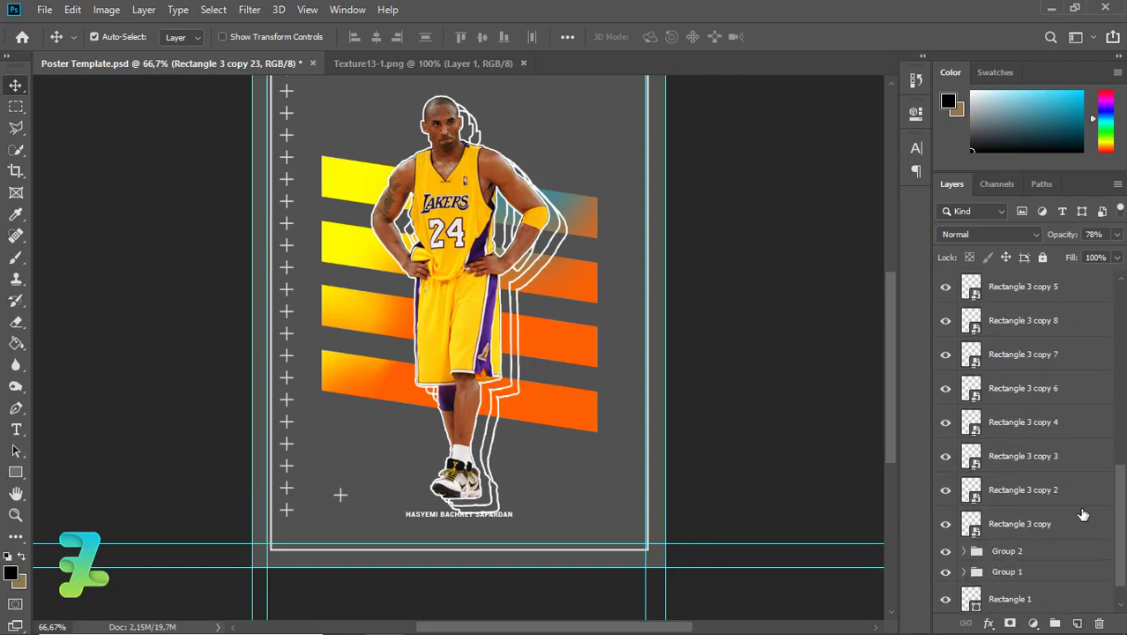
{"action": "left_click", "coordinate": [1081, 530], "text": "shift"}
{"action": "key", "text": "ctrl+g"}
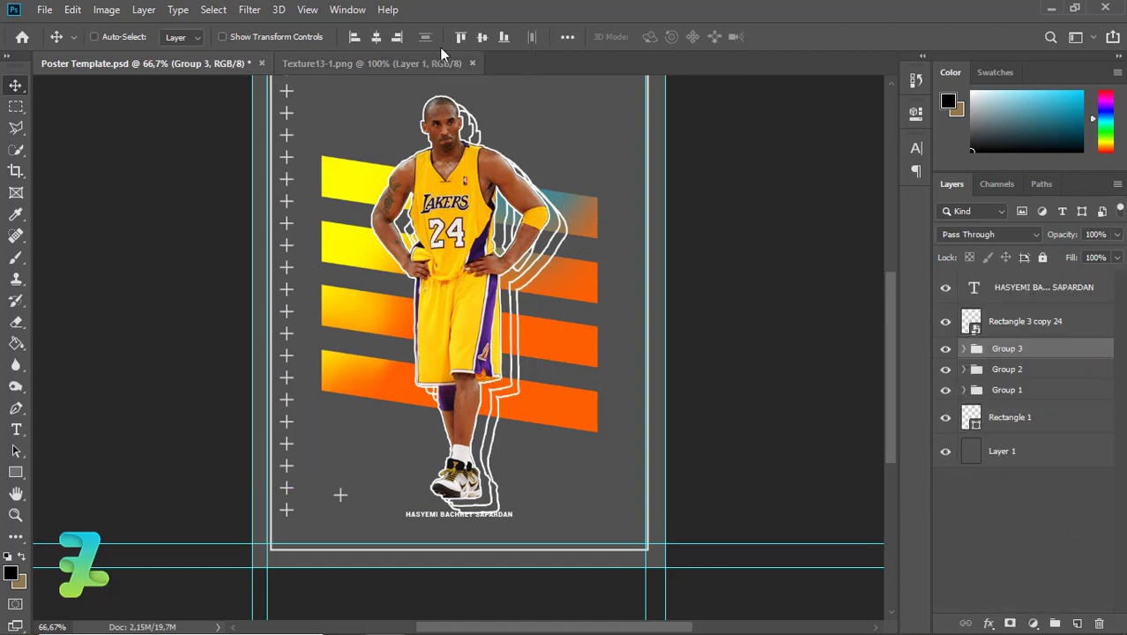
{"action": "key", "text": "ctrl+a"}
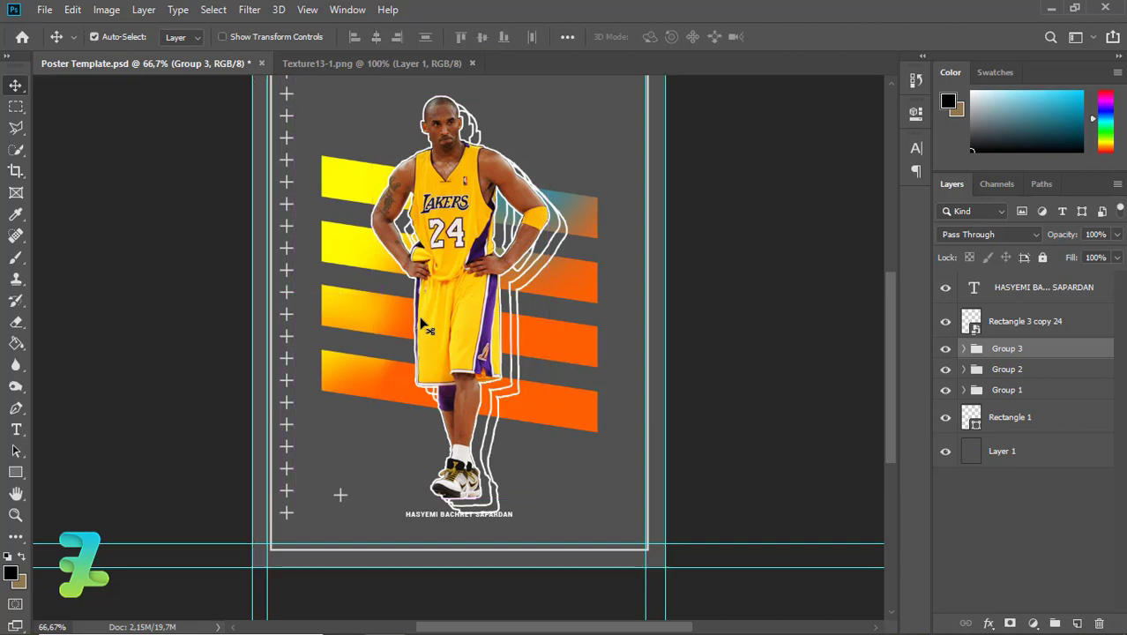
Duplicate Group 3 and drag Group 3 copy to the poster's right edge.
{"action": "key", "text": "ctrl+j"}
{"action": "left_click", "coordinate": [285, 340], "text": "ctrl"}
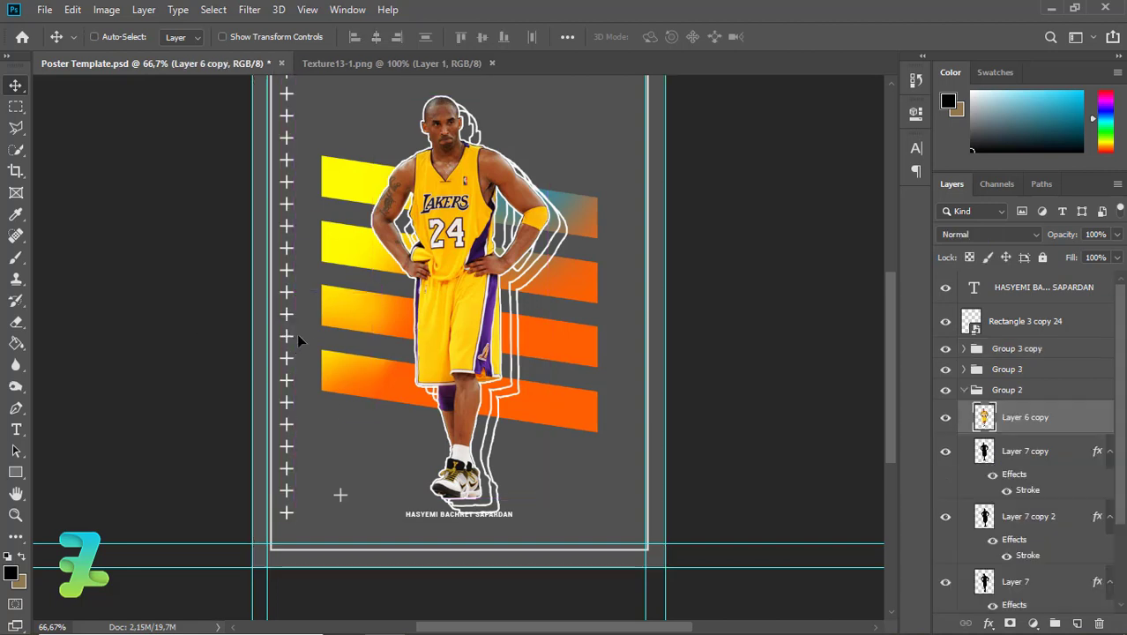
{"action": "left_click_drag", "start_coordinate": [296, 334], "coordinate": [339, 332]}
{"action": "left_click", "coordinate": [984, 351]}
{"action": "left_click", "coordinate": [964, 390]}
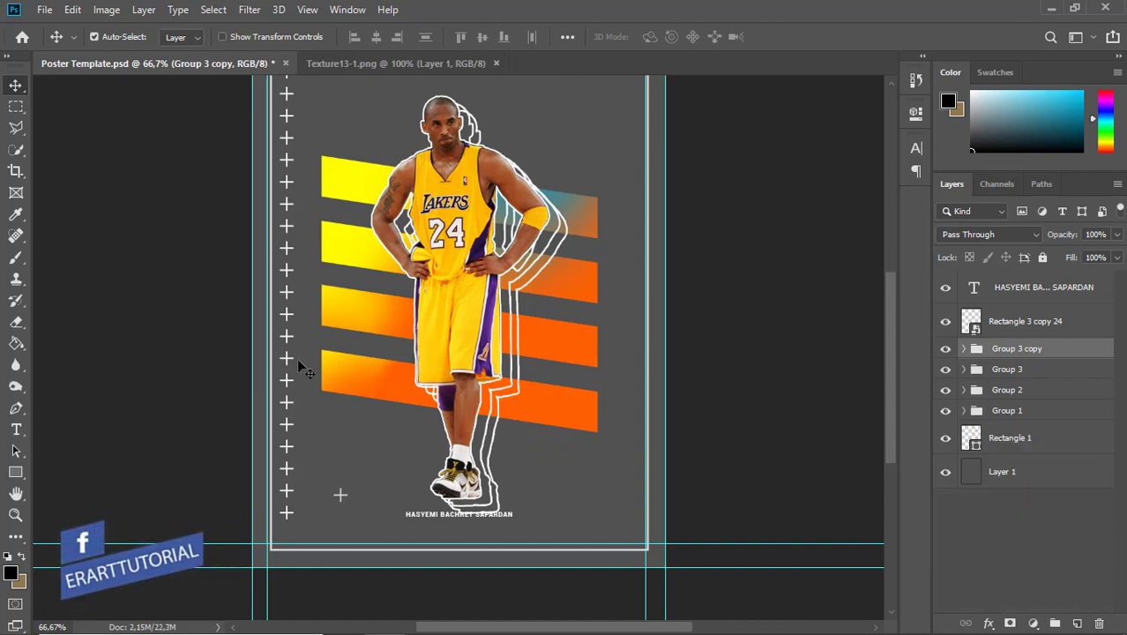
{"action": "left_click_drag", "start_coordinate": [298, 332], "coordinate": [633, 342]}
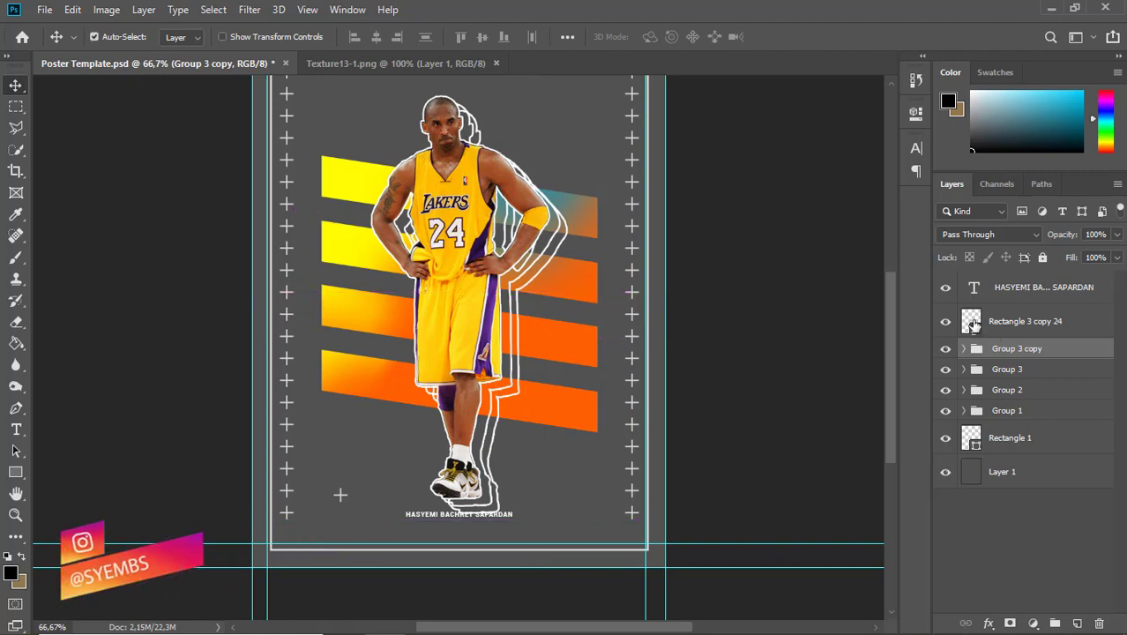
Line up two loose cross marks side by side near the poster's lower left.
{"action": "key", "text": "alt+bracketright"}
{"action": "key", "text": "ctrl+plus"}
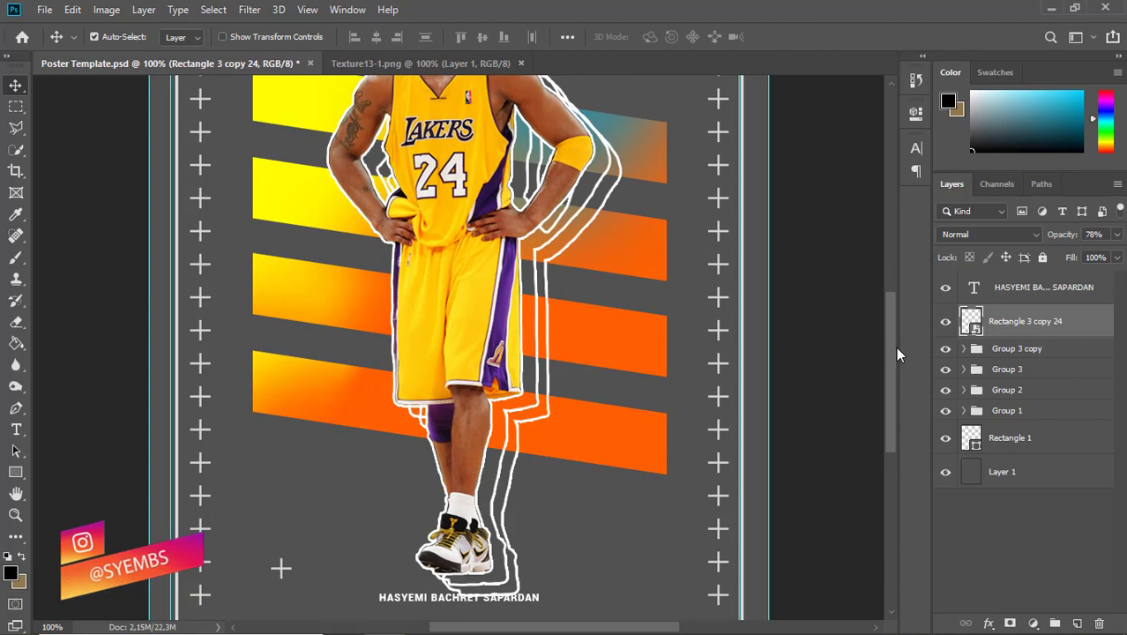
{"action": "mouse_move", "coordinate": [893, 347]}
{"action": "left_mouse_down"}
{"action": "mouse_move", "coordinate": [885, 274]}
{"action": "mouse_move", "coordinate": [893, 382]}
{"action": "left_mouse_up"}
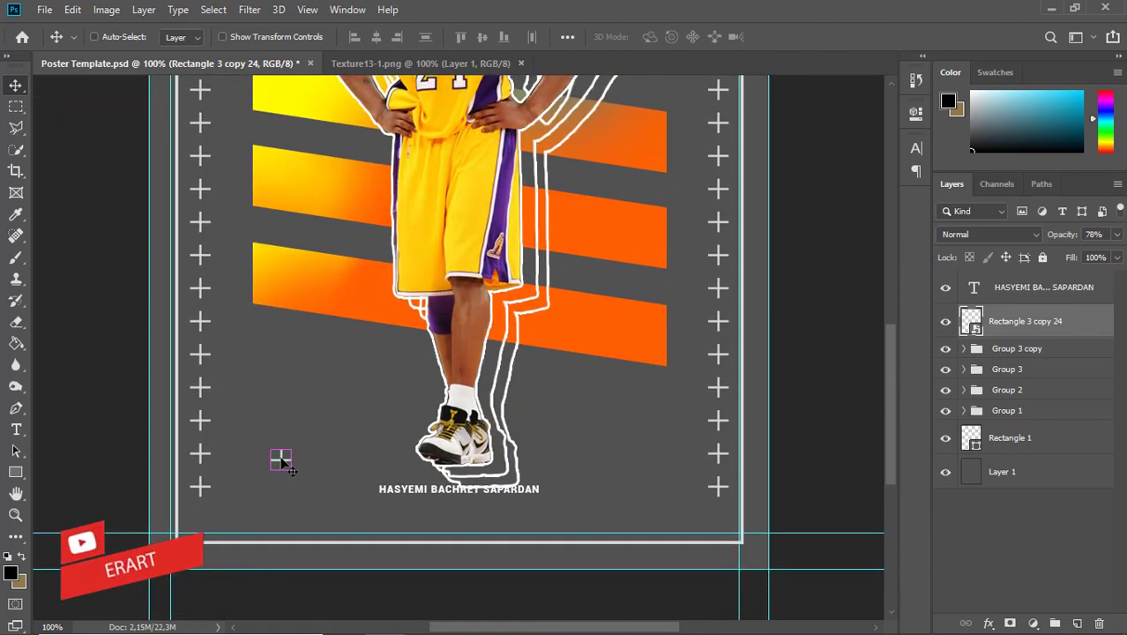
{"action": "left_click_drag", "start_coordinate": [270, 468], "coordinate": [273, 460]}
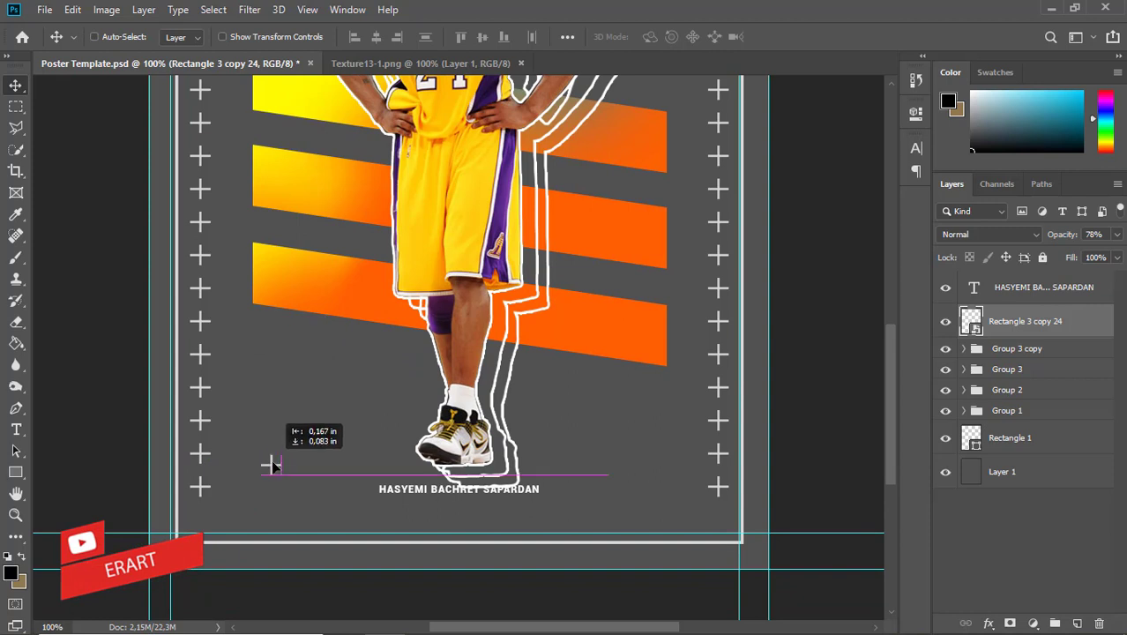
{"action": "left_click_drag", "start_coordinate": [273, 459], "coordinate": [340, 455]}
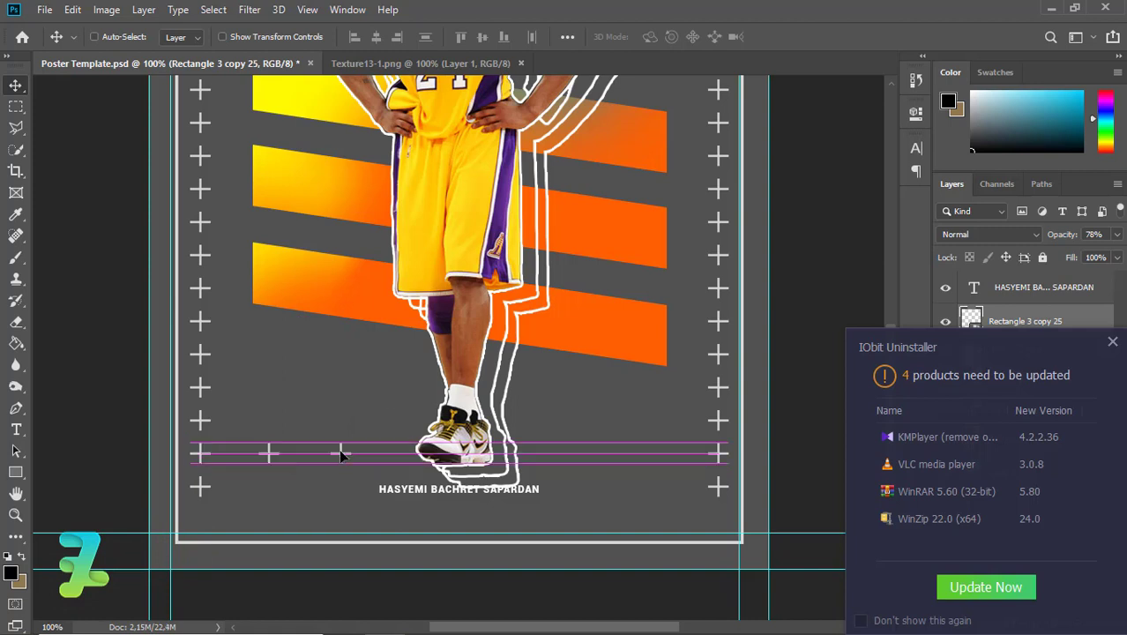
{"action": "left_click", "coordinate": [1112, 341]}
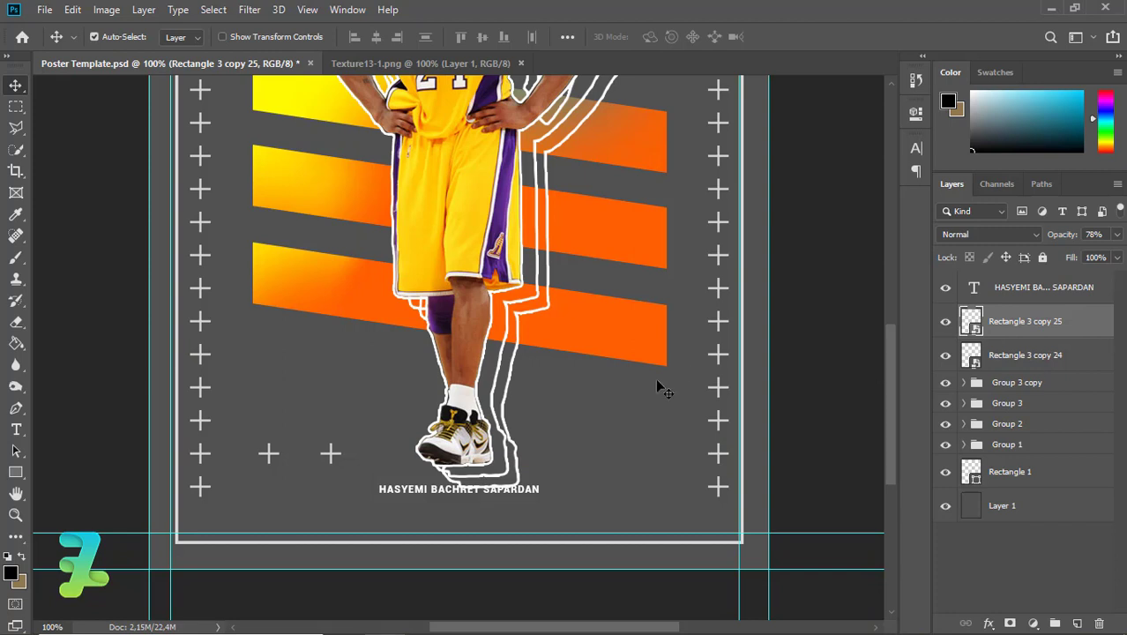
{"action": "key", "text": "Left"}
{"action": "key", "text": "Left"}
Copy the two crosses one row higher and place a fifth cross between the four.
{"action": "left_click", "coordinate": [979, 356], "text": "shift"}
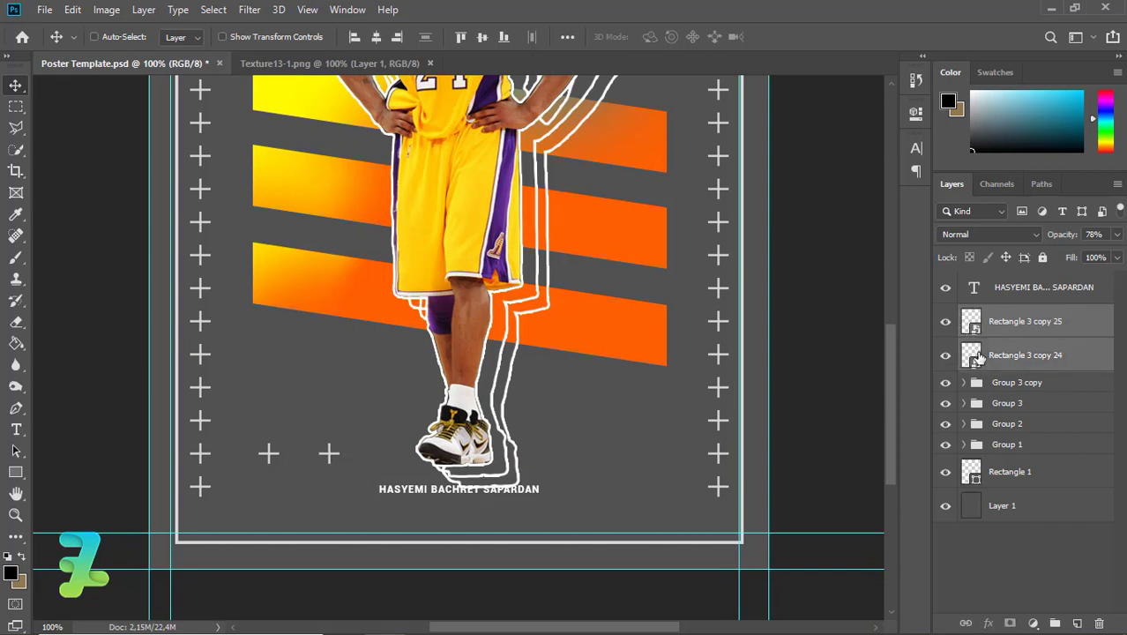
{"action": "mouse_move", "coordinate": [269, 454]}
{"action": "left_mouse_down"}
{"action": "mouse_move", "coordinate": [330, 459]}
{"action": "mouse_move", "coordinate": [330, 421]}
{"action": "left_mouse_up"}
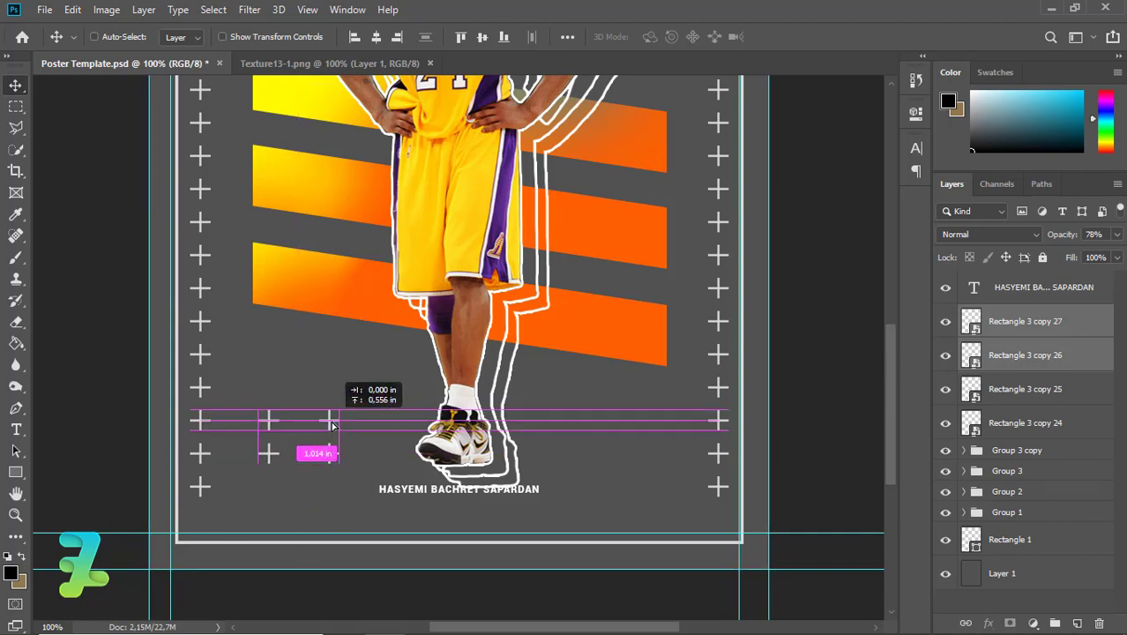
{"action": "left_click", "coordinate": [974, 323]}
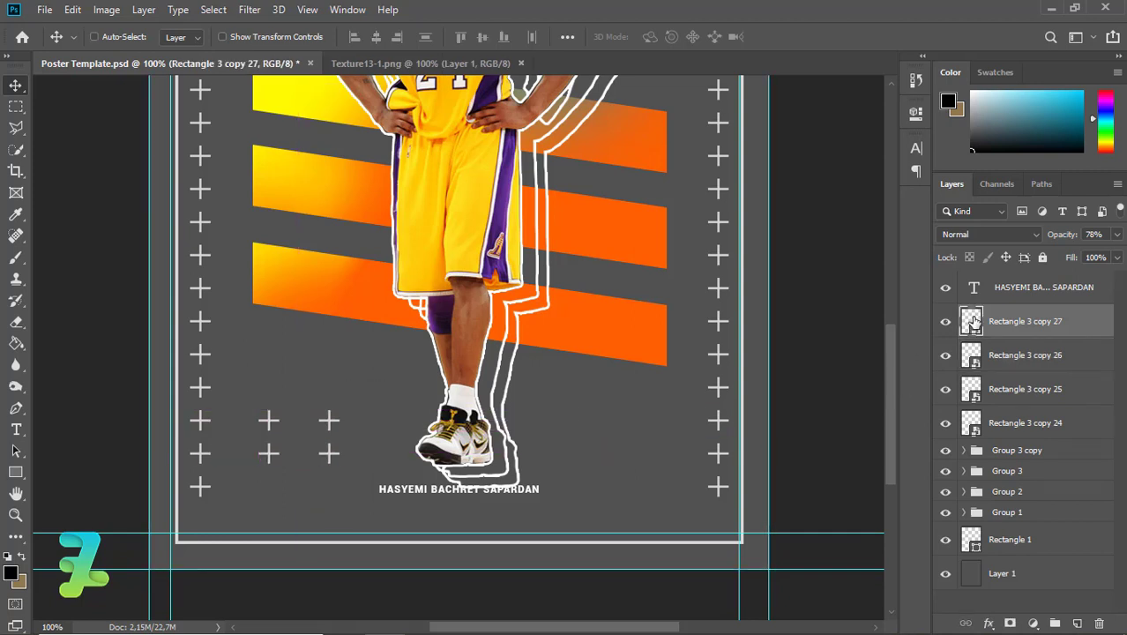
{"action": "key", "text": "ctrl+j"}
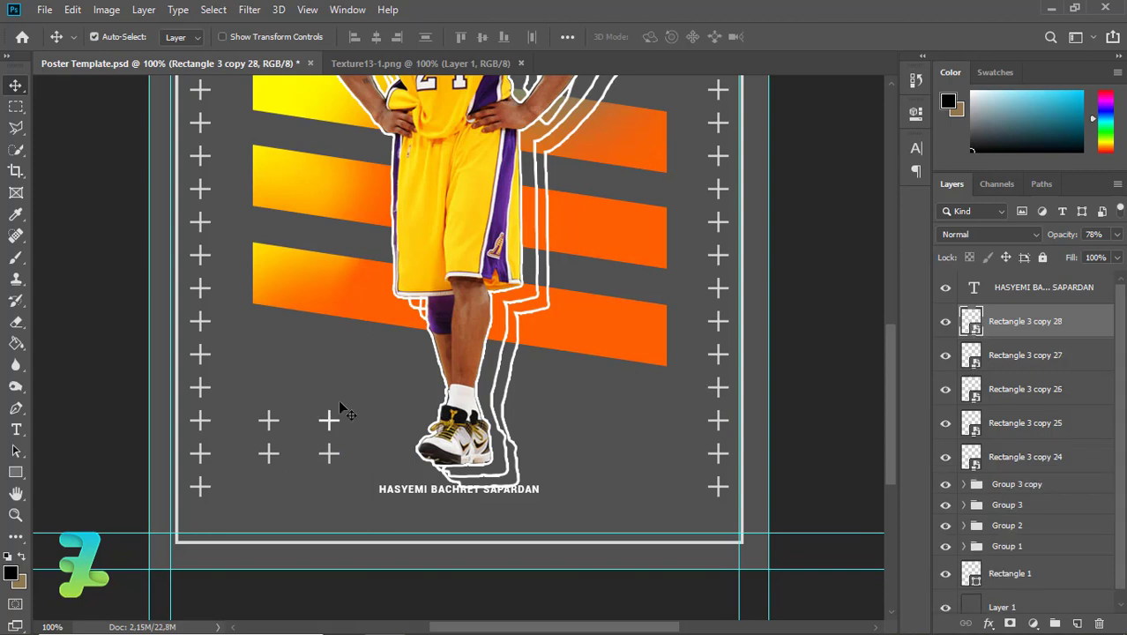
{"action": "left_click_drag", "start_coordinate": [300, 430], "coordinate": [301, 440]}
Group the five cross layers together as Group 4.
{"action": "left_click", "coordinate": [1041, 458], "text": "shift"}
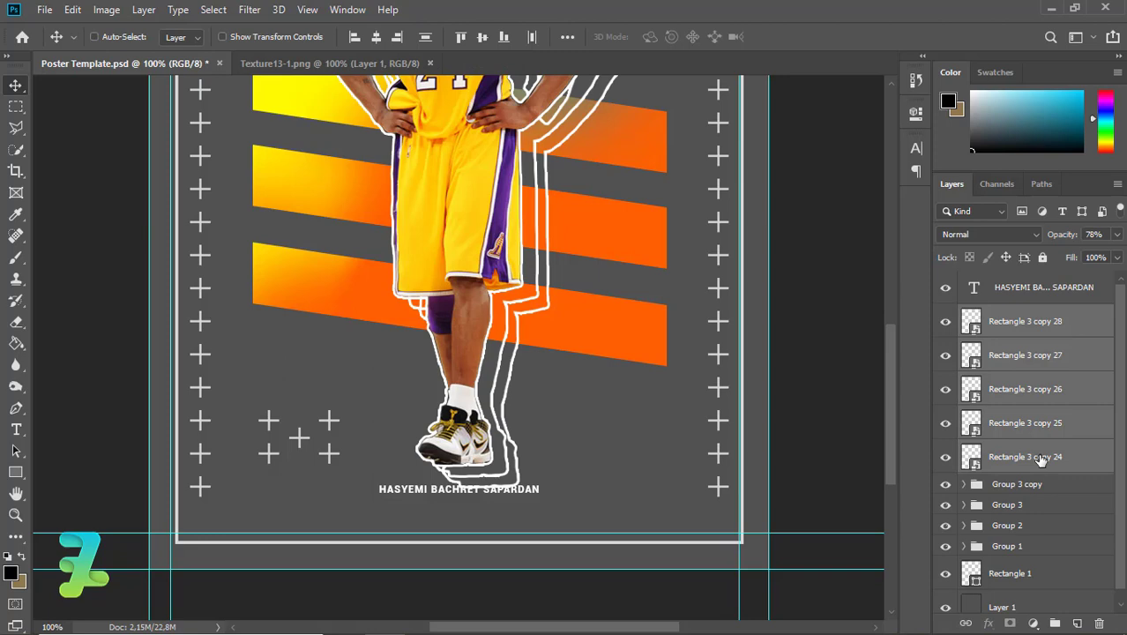
{"action": "key", "text": "ctrl+g"}
{"action": "left_click_drag", "start_coordinate": [890, 383], "coordinate": [878, 231]}
{"action": "left_click", "coordinate": [20, 434]}
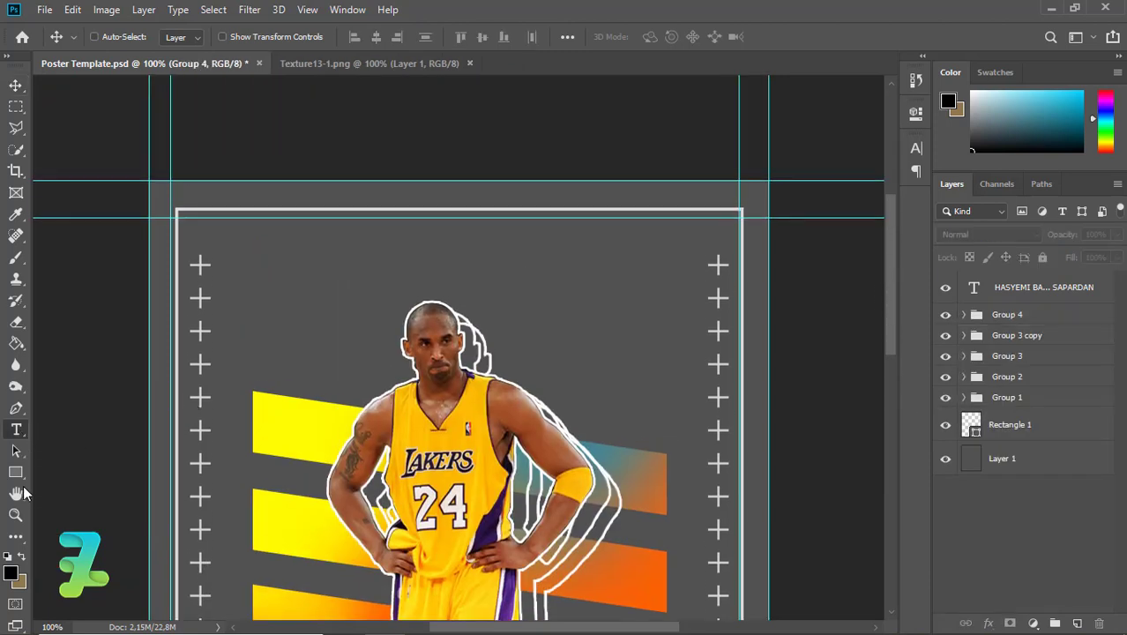
Set the text colour to white (ffffff) and start a 60 pt text layer near the top right.
{"action": "left_click", "coordinate": [11, 575]}
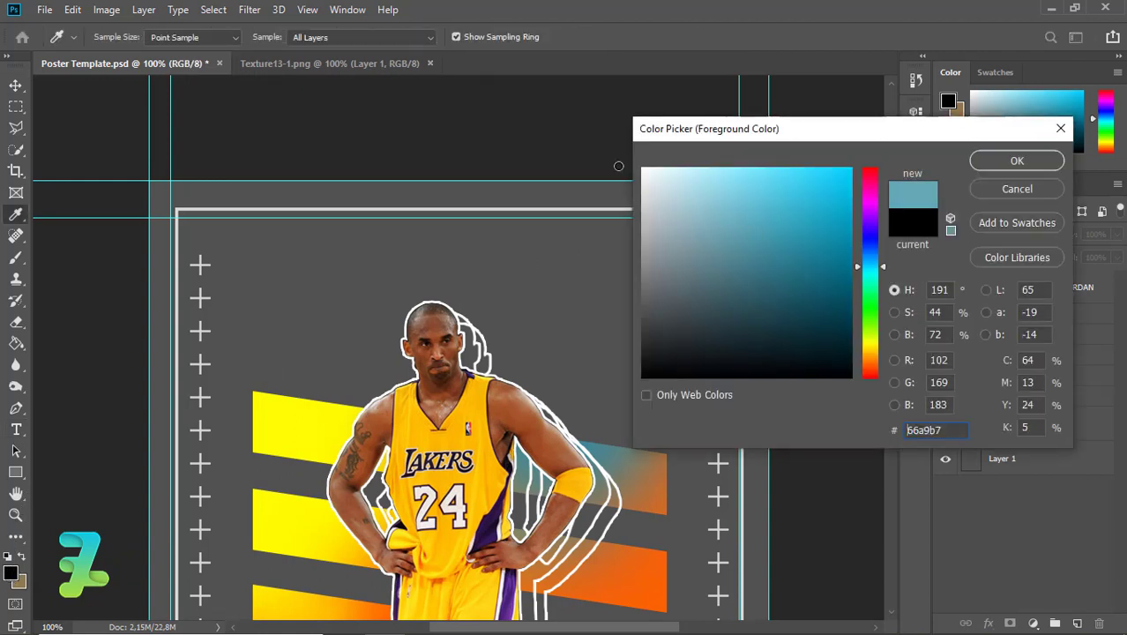
{"action": "type", "text": "ffffff"}
{"action": "left_click", "coordinate": [1007, 162]}
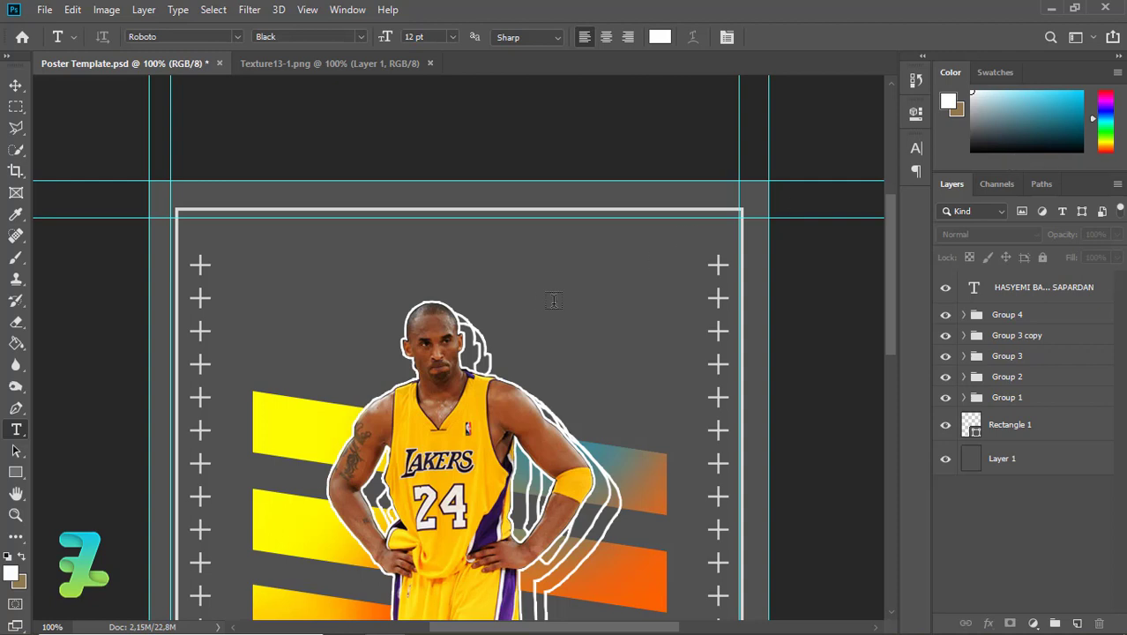
{"action": "left_click", "coordinate": [559, 341]}
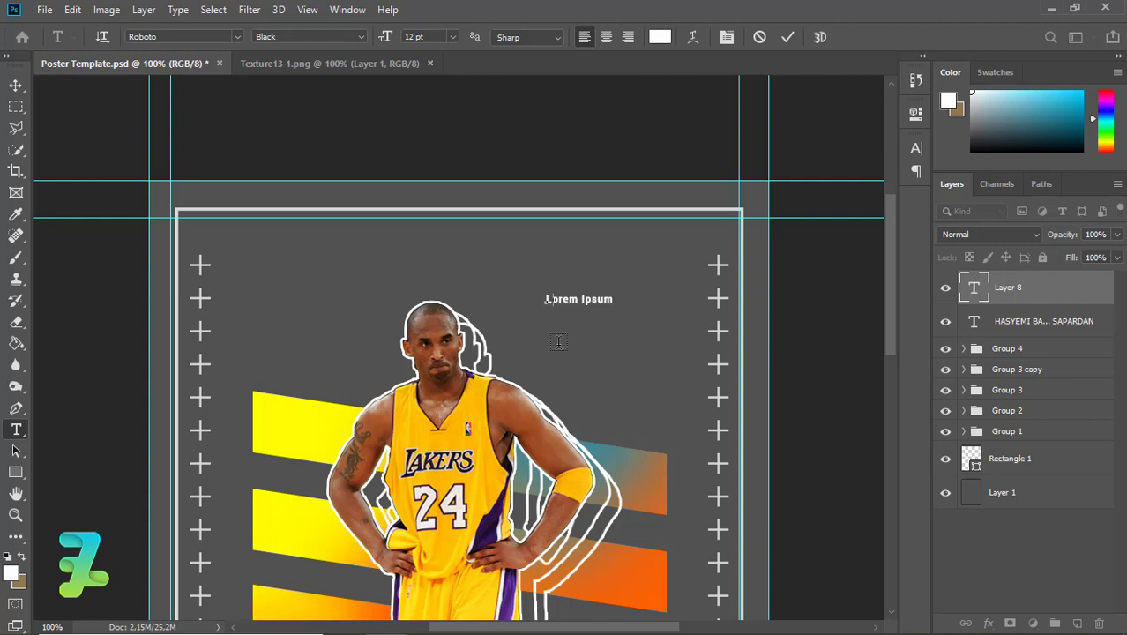
{"action": "type", "text": "KO"}
{"action": "left_click", "coordinate": [452, 37]}
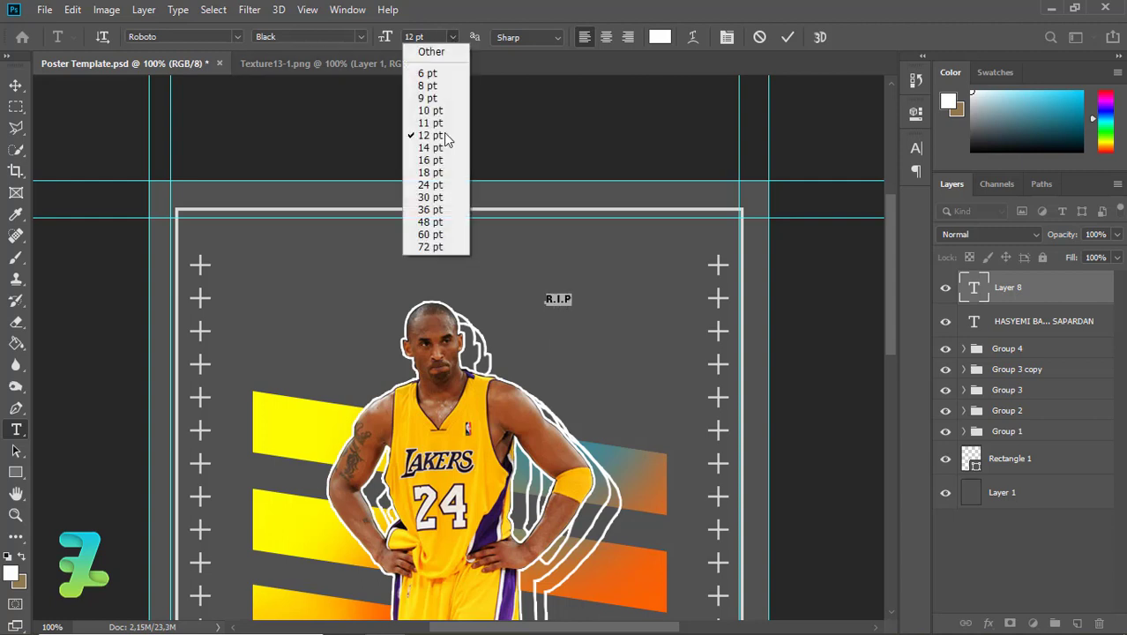
{"action": "left_click", "coordinate": [448, 238]}
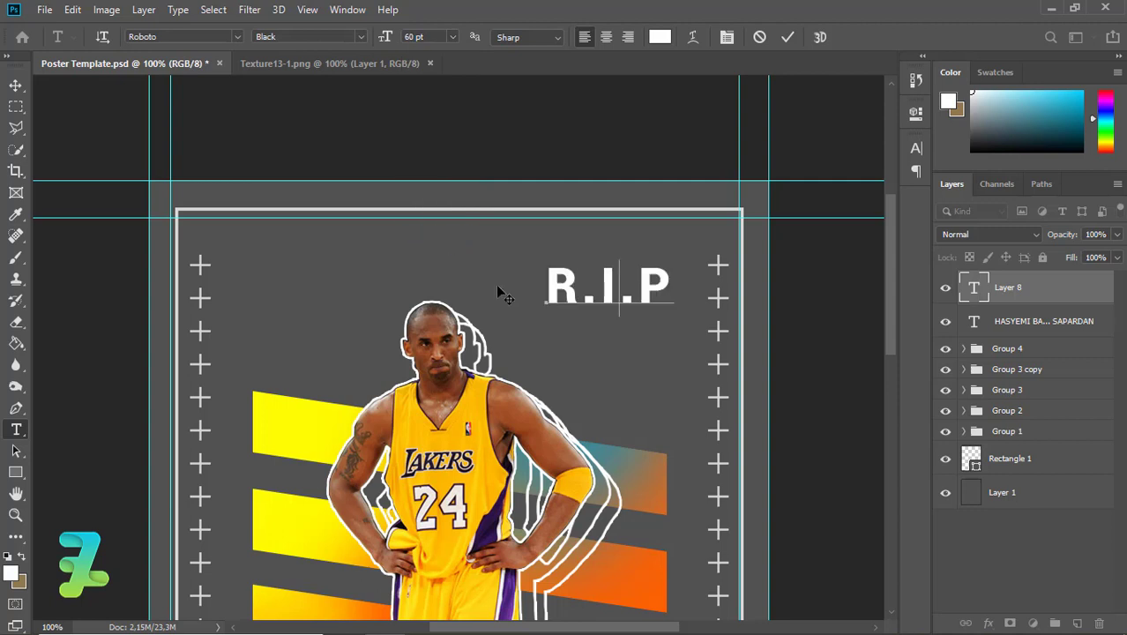
Type KOBE and BRYANT on two lines, set leading to Auto, and commit the heading.
{"action": "type", "text": "KOBE"}
{"action": "key", "text": "Return"}
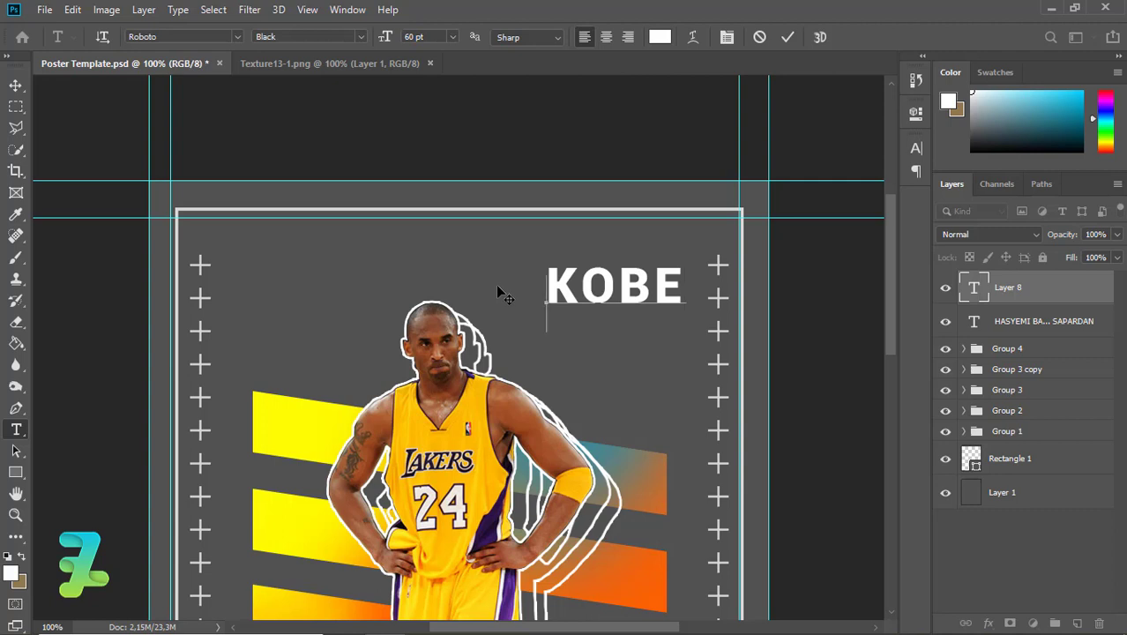
{"action": "type", "text": "BRYANT"}
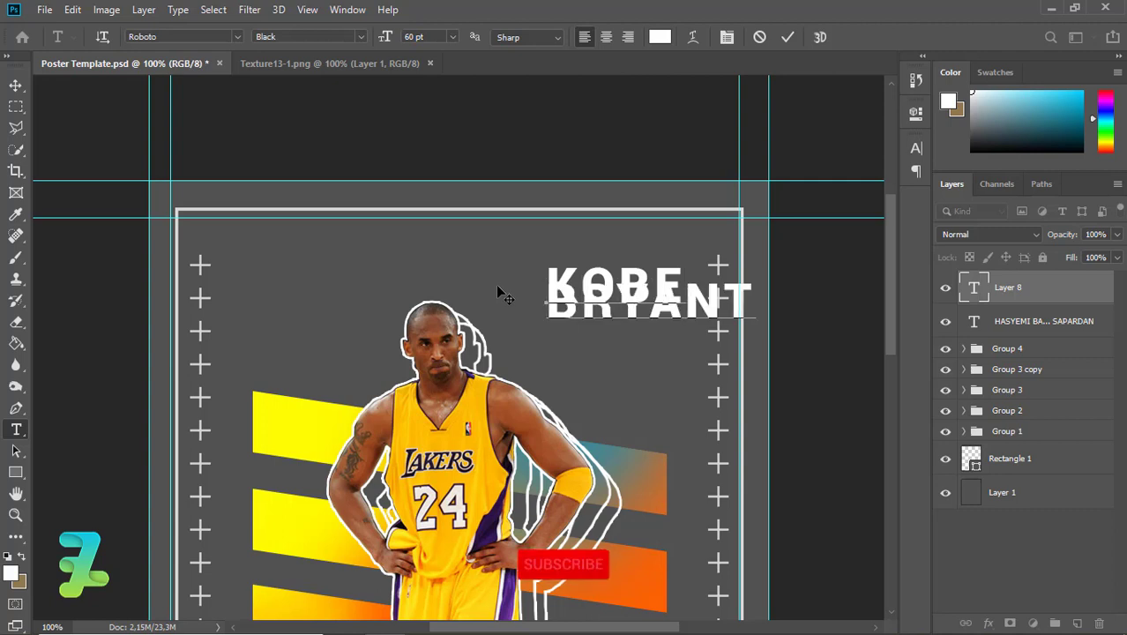
{"action": "key", "text": "ctrl+a"}
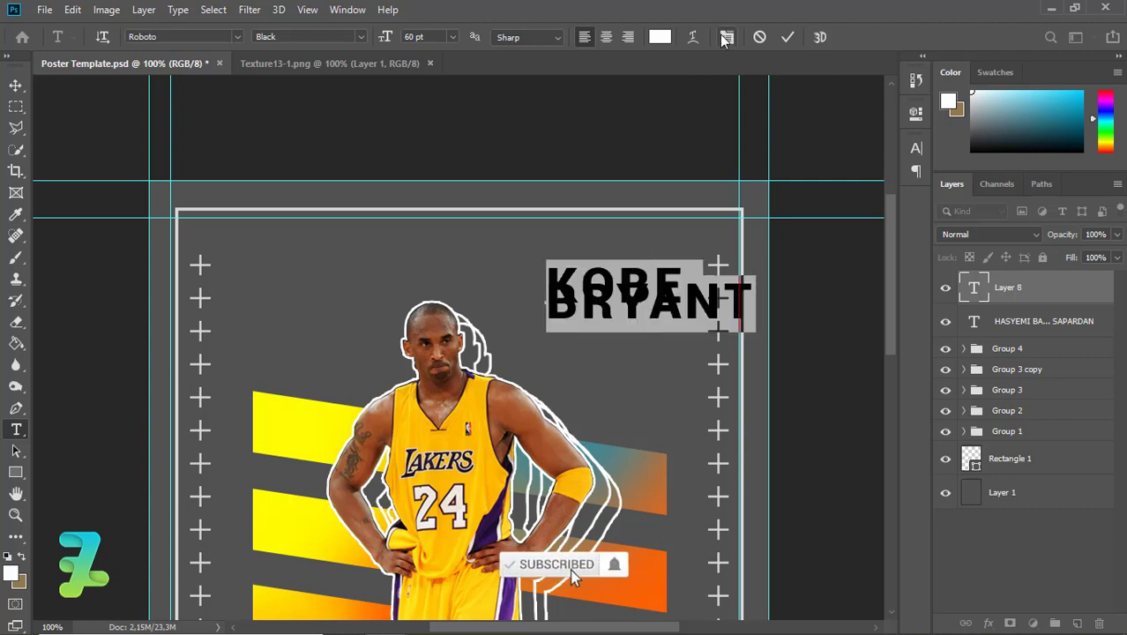
{"action": "left_click", "coordinate": [725, 37]}
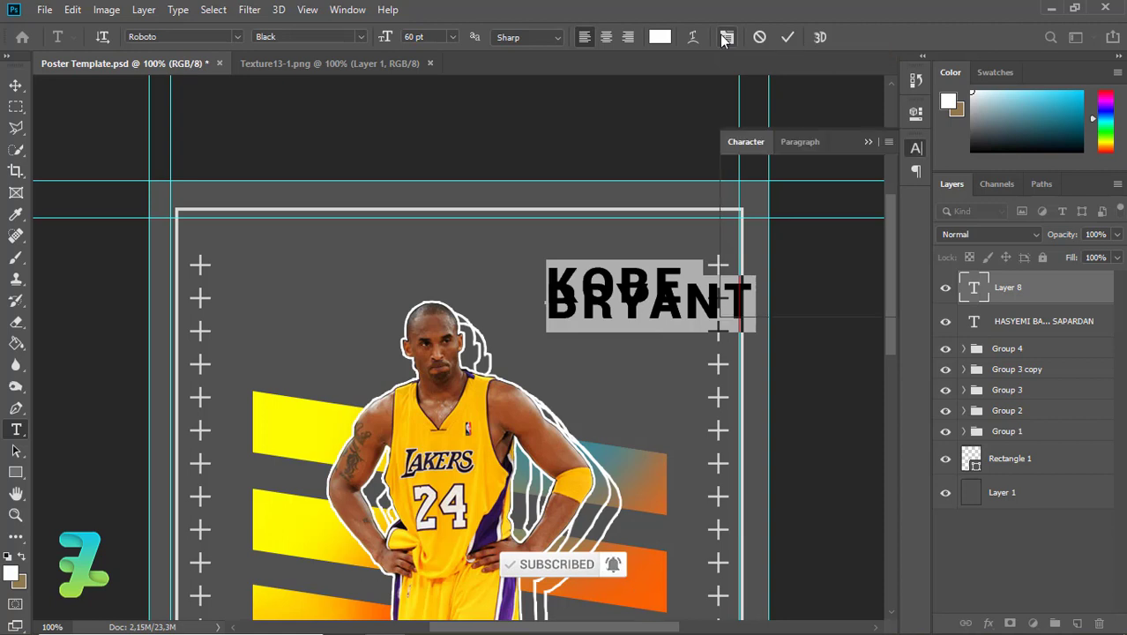
{"action": "left_click", "coordinate": [887, 193]}
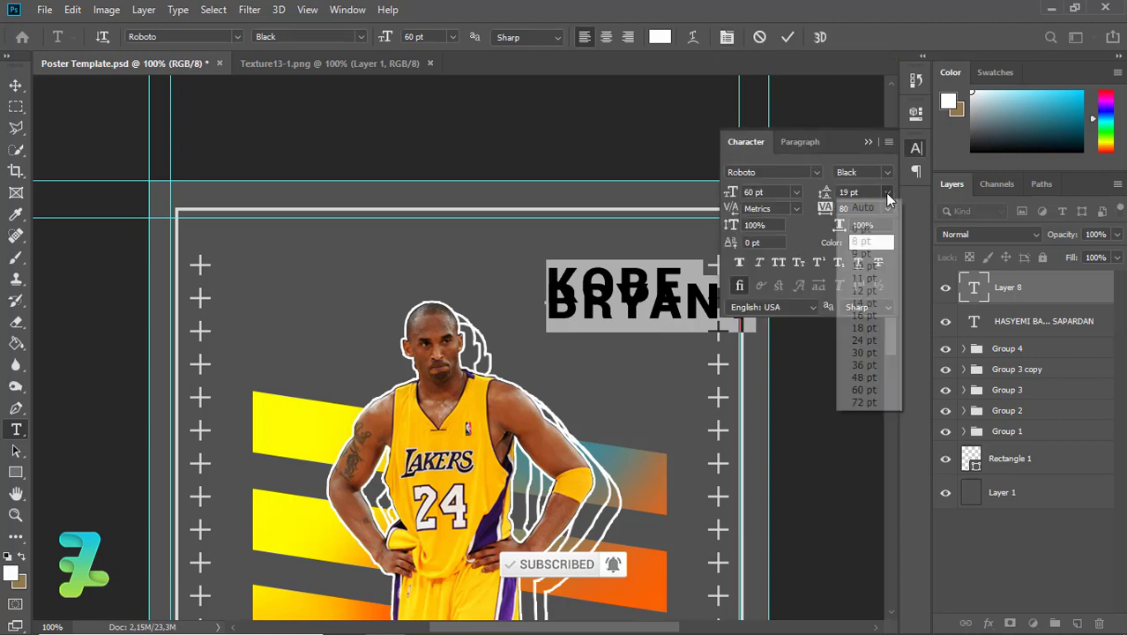
{"action": "left_click", "coordinate": [864, 209]}
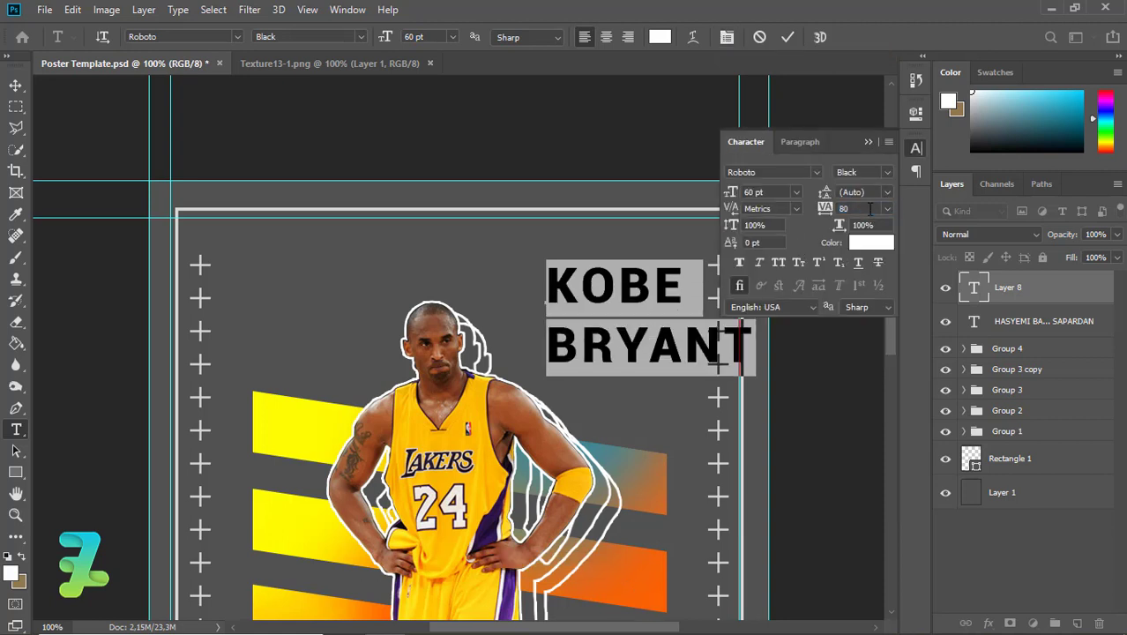
{"action": "left_click", "coordinate": [16, 85]}
Move the KOBE BRYANT heading left and scale it down with Free Transform.
{"action": "mouse_move", "coordinate": [605, 293]}
{"action": "left_mouse_down"}
{"action": "mouse_move", "coordinate": [564, 283]}
{"action": "mouse_move", "coordinate": [570, 263]}
{"action": "left_mouse_up"}
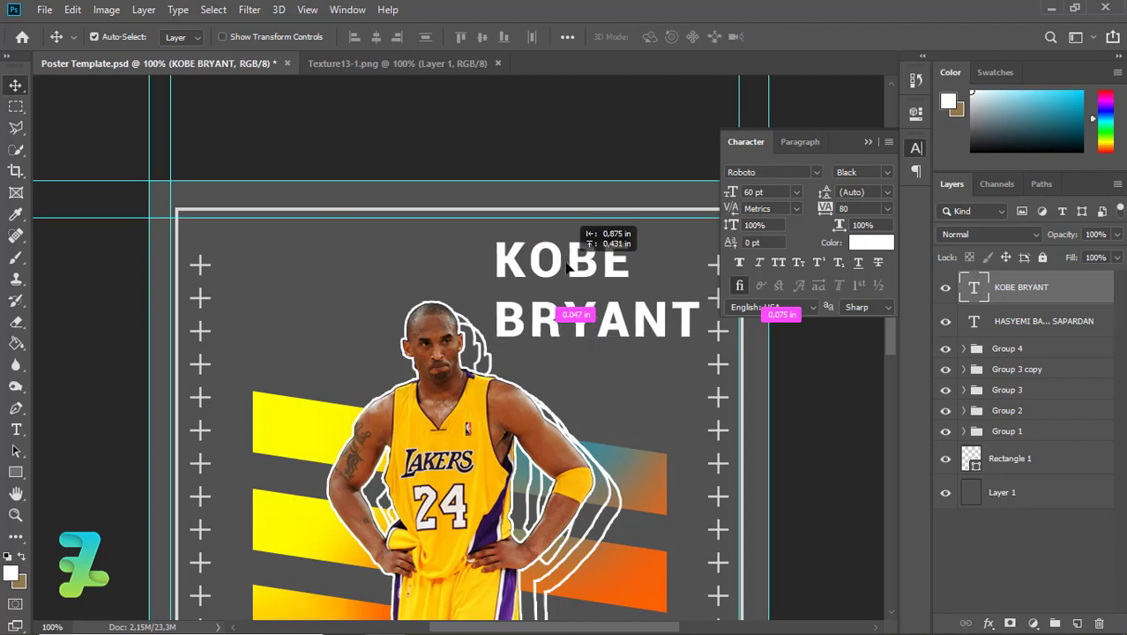
{"action": "left_click", "coordinate": [868, 141]}
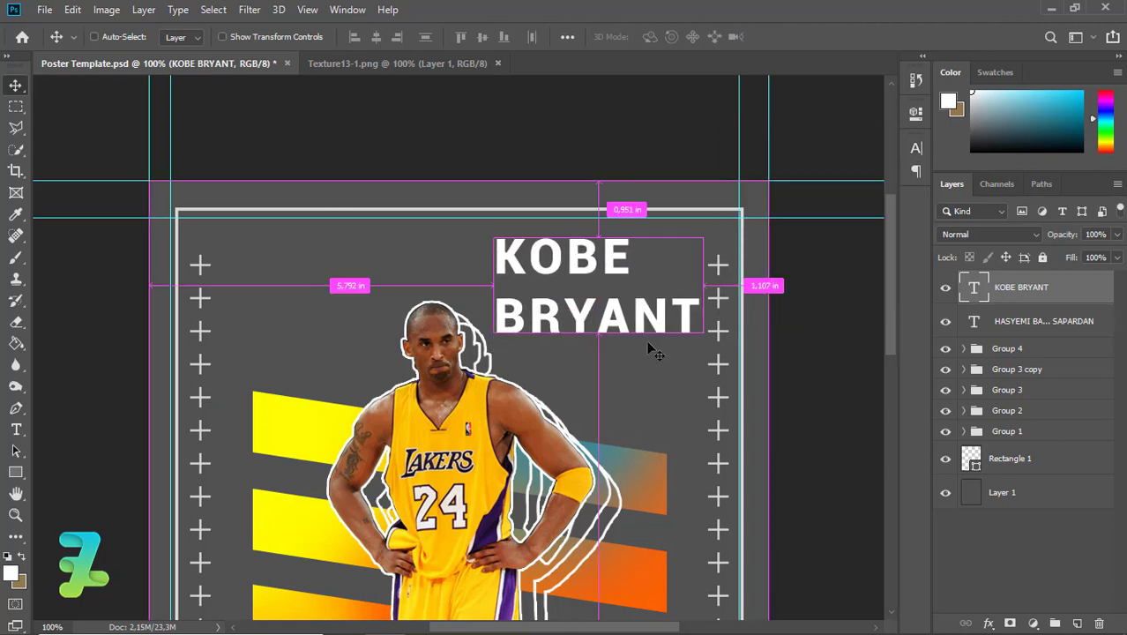
{"action": "key", "text": "ctrl+t"}
{"action": "mouse_move", "coordinate": [688, 333]}
{"action": "left_mouse_down"}
{"action": "mouse_move", "coordinate": [642, 336]}
{"action": "mouse_move", "coordinate": [635, 358]}
{"action": "mouse_move", "coordinate": [604, 328]}
{"action": "mouse_move", "coordinate": [689, 371]}
{"action": "mouse_move", "coordinate": [642, 357]}
{"action": "left_mouse_up"}
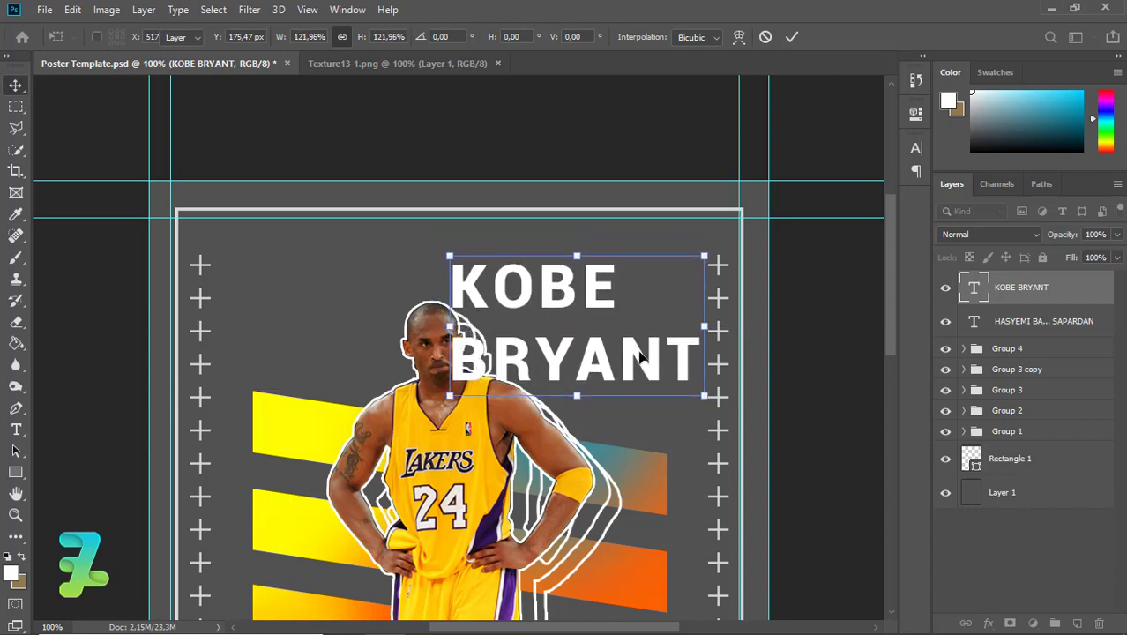
{"action": "key", "text": "Return"}
Move the heading layer below Group 1 and reposition the heading on the canvas.
{"action": "left_click_drag", "start_coordinate": [979, 278], "coordinate": [985, 436]}
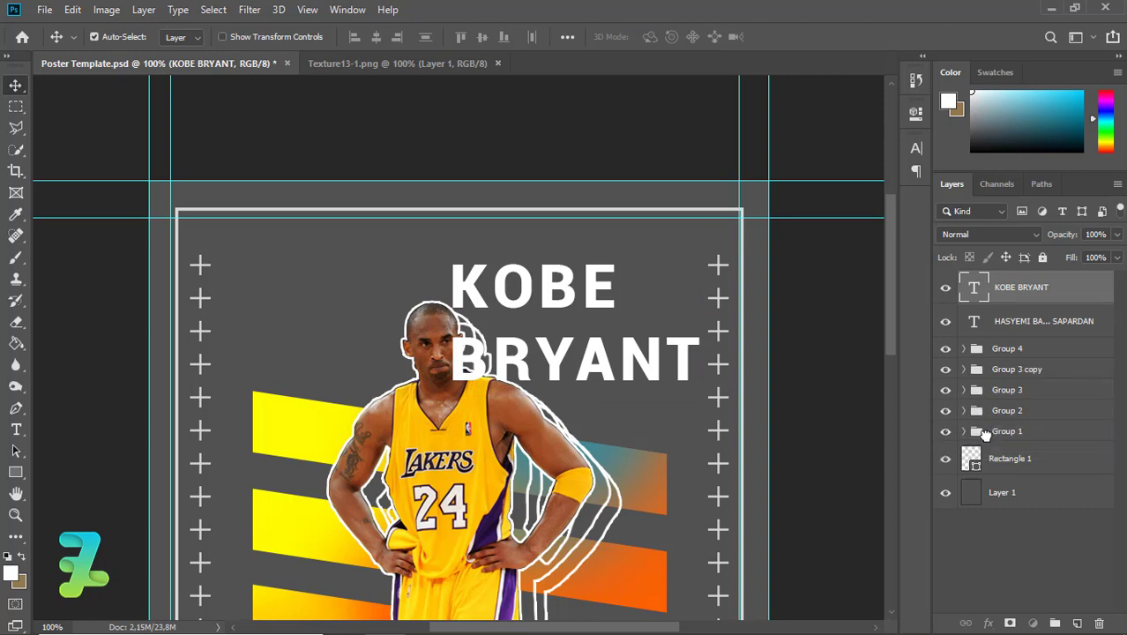
{"action": "left_click_drag", "start_coordinate": [986, 435], "coordinate": [987, 438]}
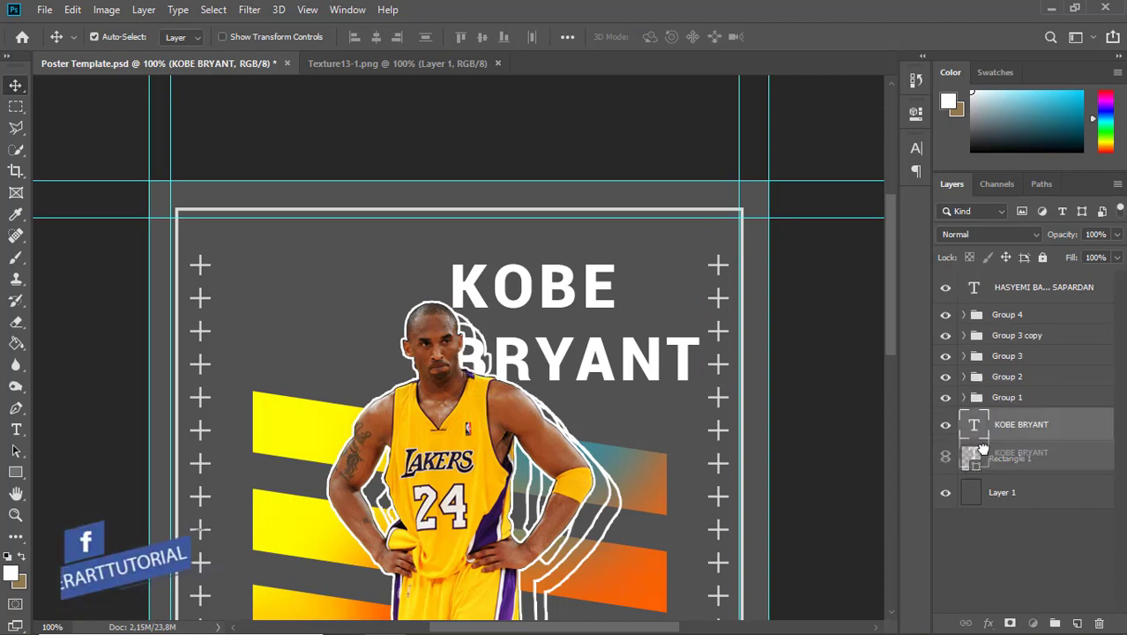
{"action": "left_click_drag", "start_coordinate": [557, 364], "coordinate": [597, 357]}
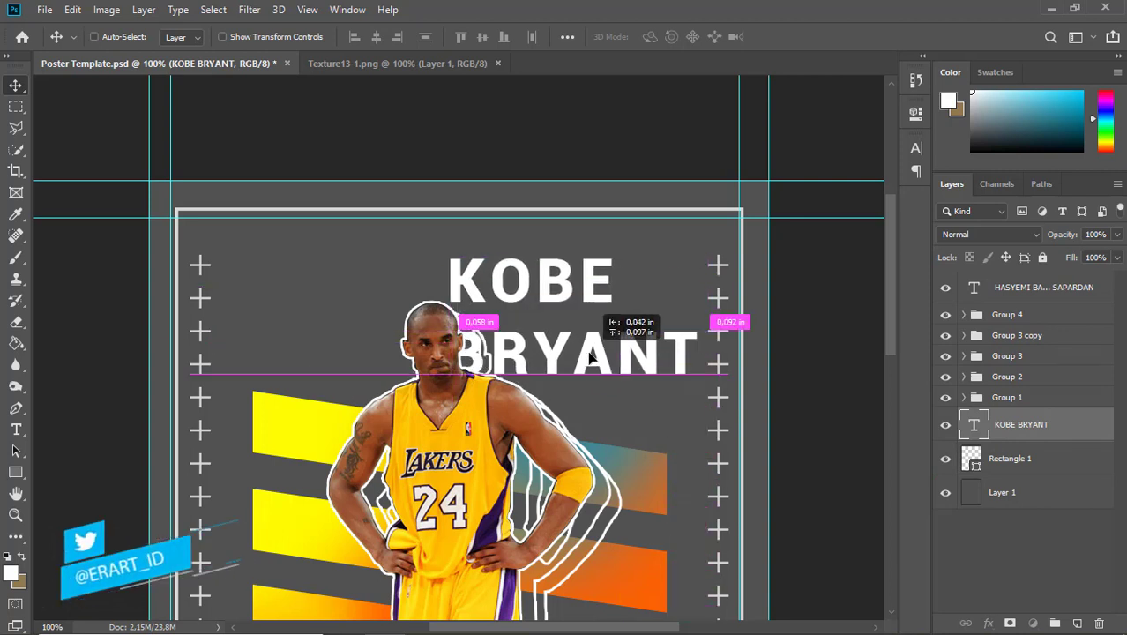
{"action": "mouse_move", "coordinate": [597, 357]}
{"action": "left_mouse_down"}
{"action": "mouse_move", "coordinate": [692, 394]}
{"action": "mouse_move", "coordinate": [679, 387]}
{"action": "left_mouse_up"}
{"action": "key", "text": "ctrl+t"}
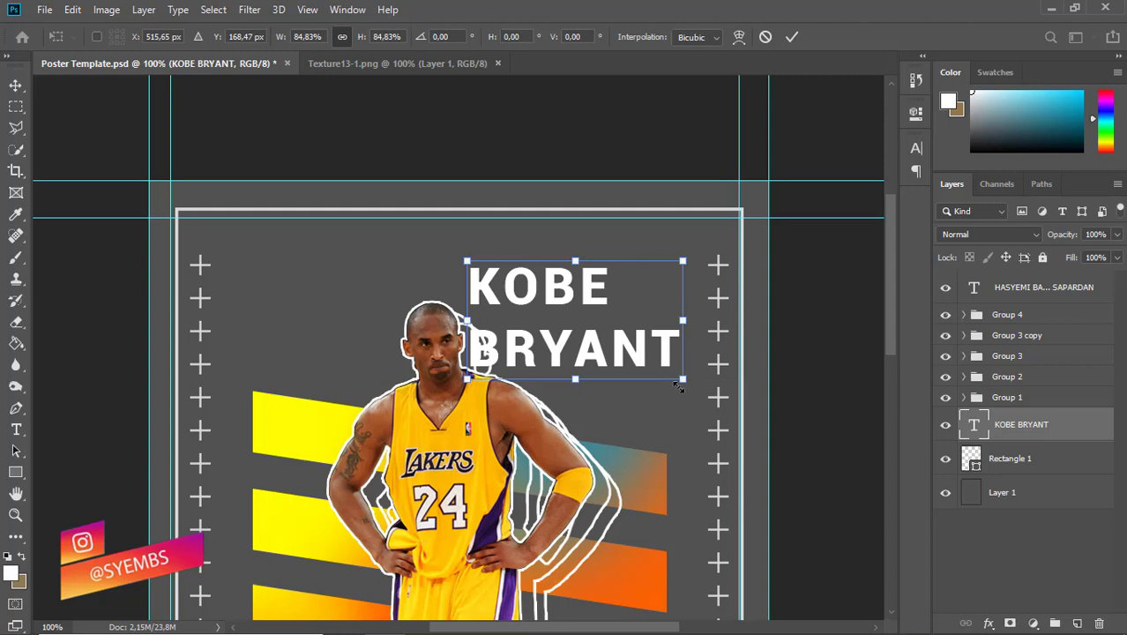
{"action": "key", "text": "Return"}
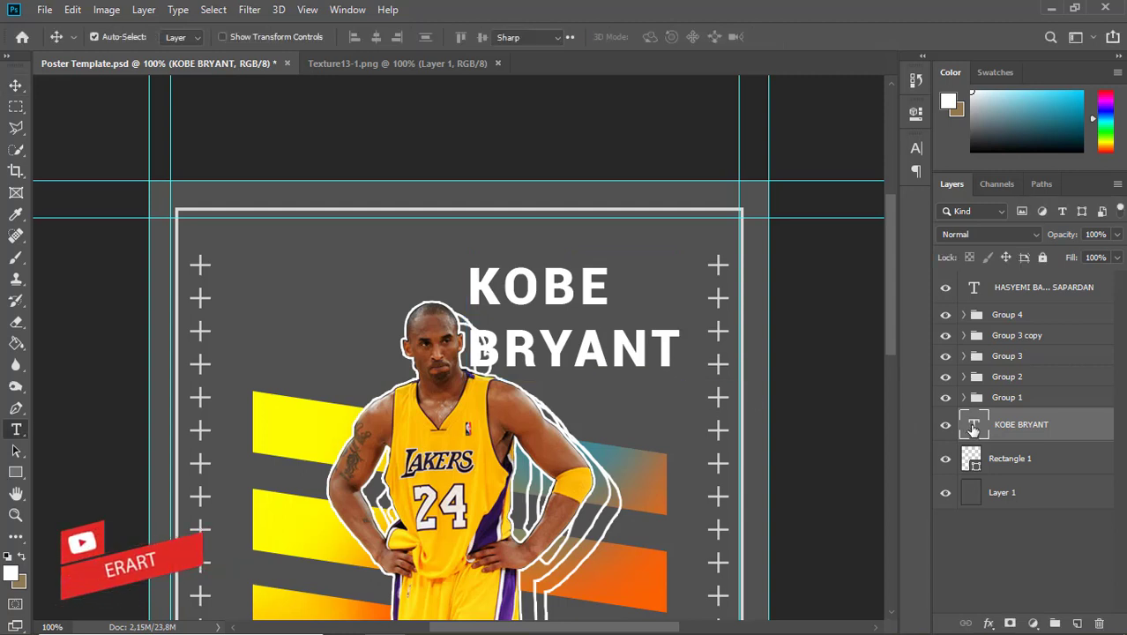
Right-align the heading and place it at upper right beside the right plus column.
{"action": "double_click", "coordinate": [974, 426]}
{"action": "left_click", "coordinate": [629, 37]}
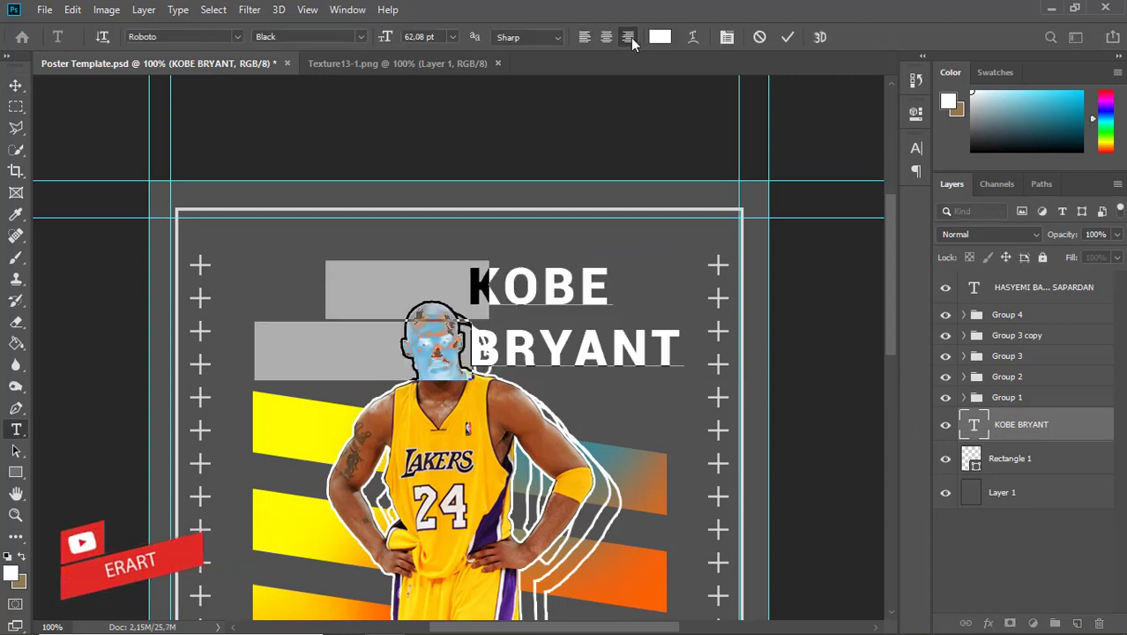
{"action": "left_click", "coordinate": [15, 85]}
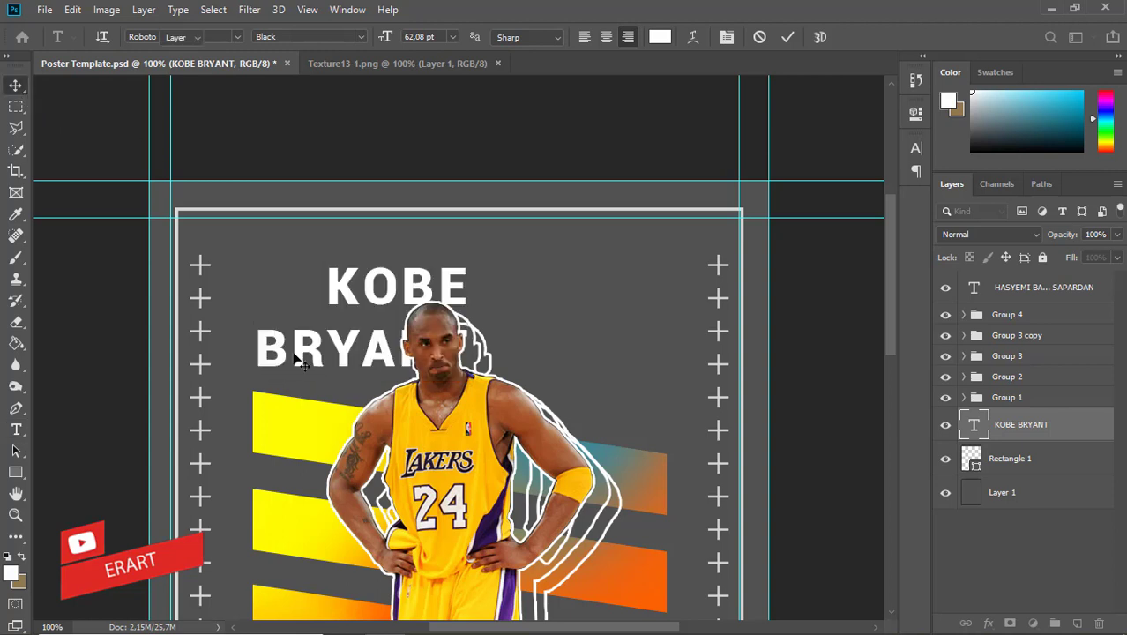
{"action": "mouse_move", "coordinate": [298, 356]}
{"action": "left_mouse_down"}
{"action": "mouse_move", "coordinate": [498, 361]}
{"action": "mouse_move", "coordinate": [503, 346]}
{"action": "left_mouse_up"}
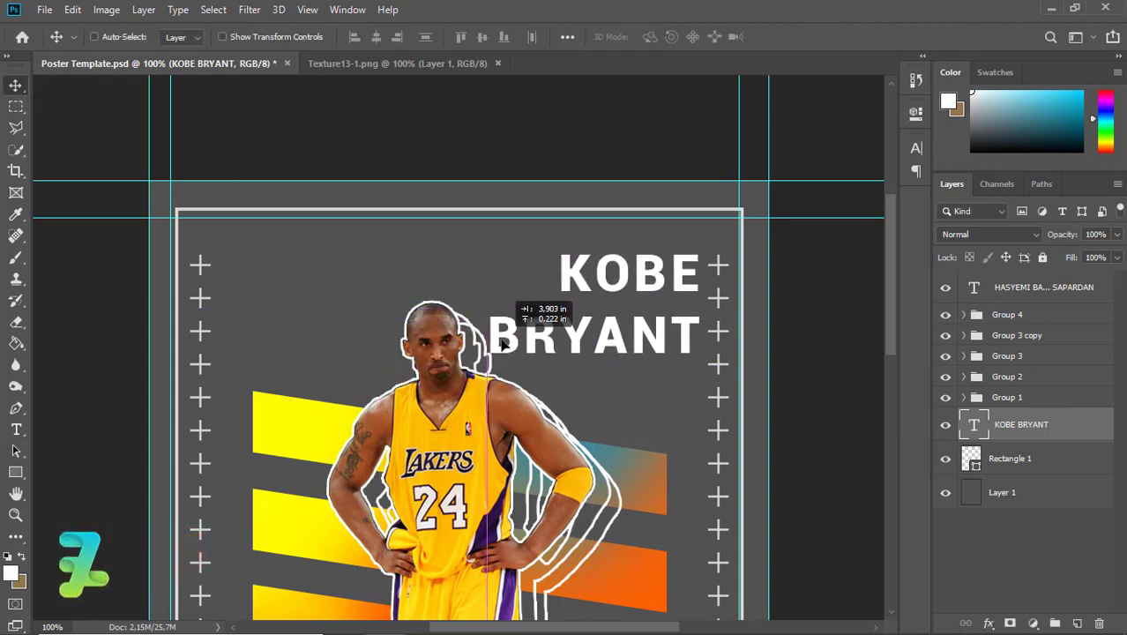
{"action": "left_click_drag", "start_coordinate": [503, 344], "coordinate": [504, 345]}
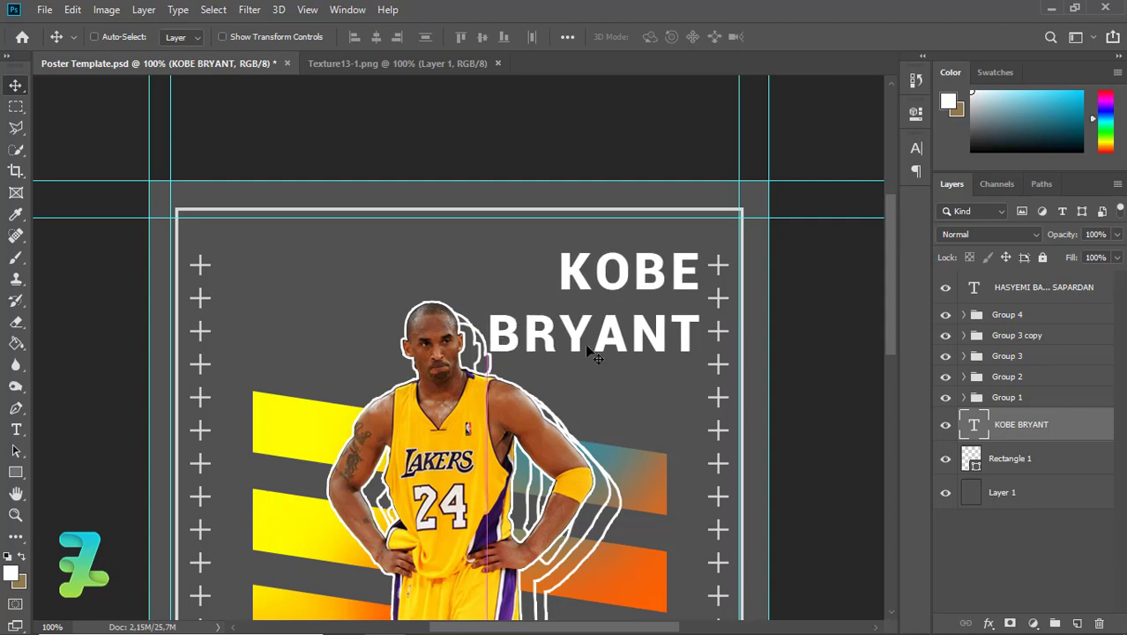
{"action": "left_click_drag", "start_coordinate": [889, 305], "coordinate": [912, 432]}
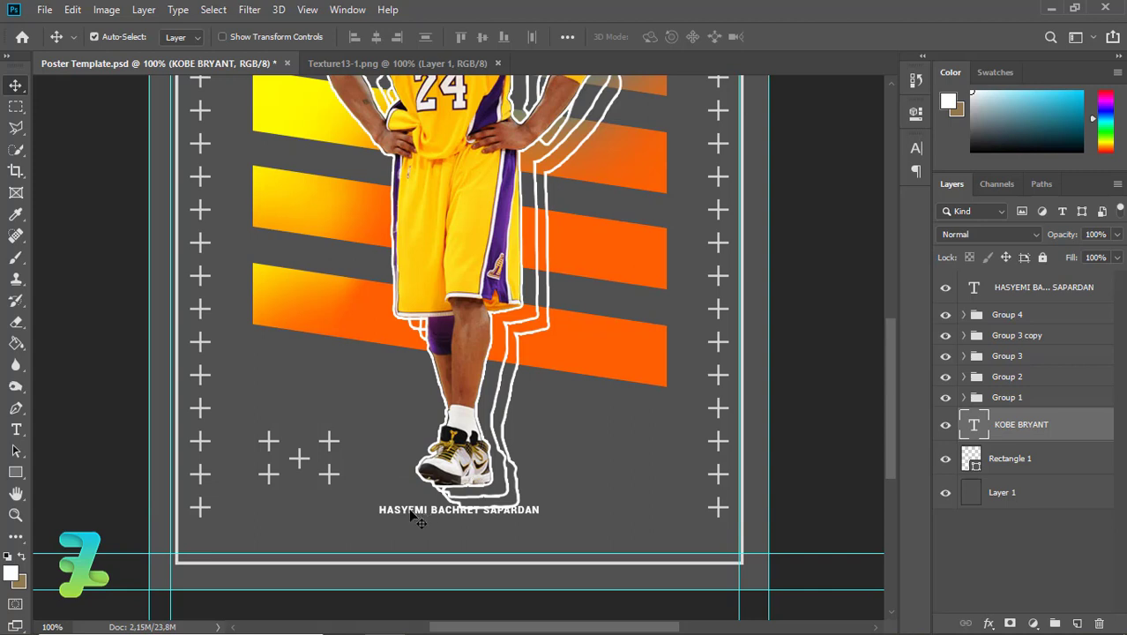
Select the bottom credit line and nudge it down two steps with the arrow key.
{"action": "left_click", "coordinate": [410, 515]}
{"action": "key", "text": "Down"}
{"action": "key", "text": "Down"}
{"action": "key", "text": "Down"}
{"action": "key", "text": "Down"}
{"action": "key", "text": "Down"}
{"action": "key", "text": "Down"}
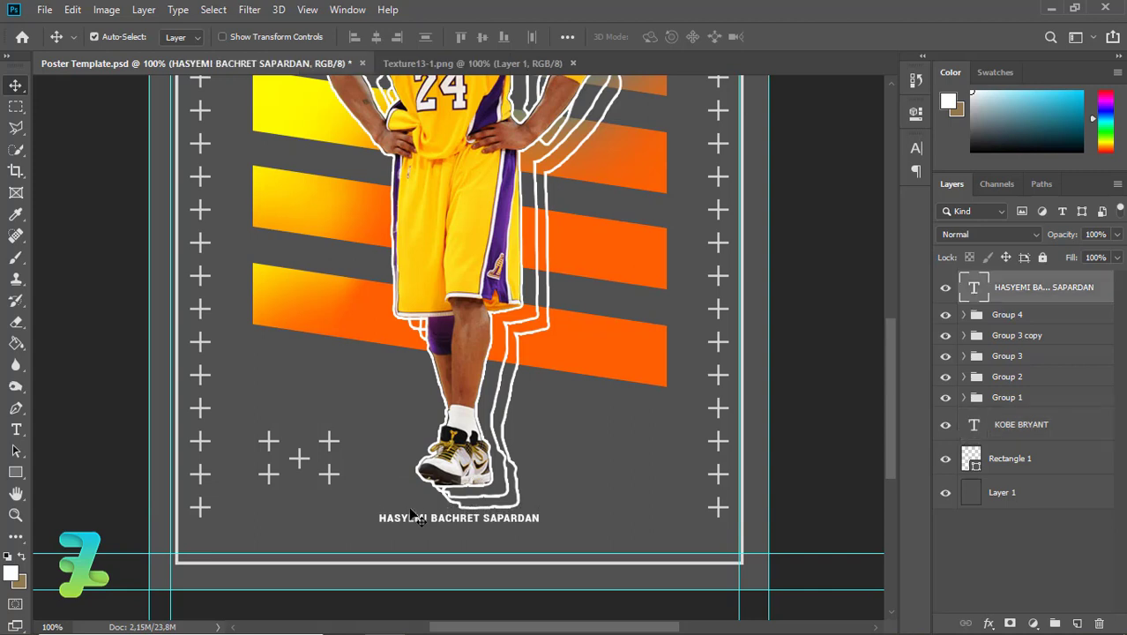
{"action": "key", "text": "Down"}
{"action": "key", "text": "Down"}
{"action": "key", "text": "Down"}
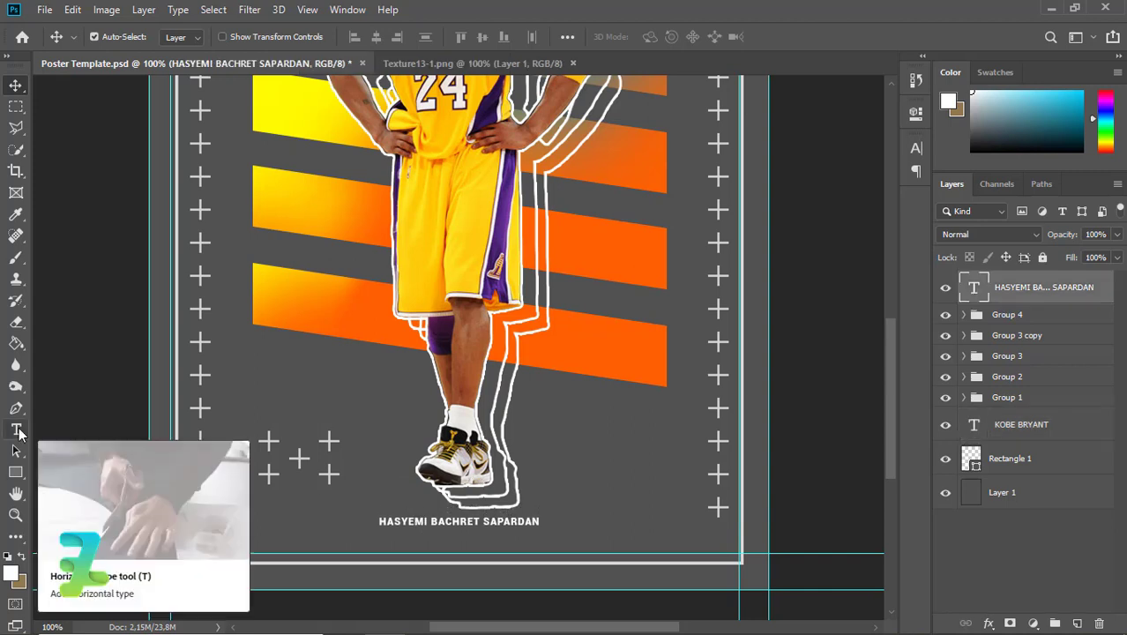
{"action": "left_click", "coordinate": [17, 431]}
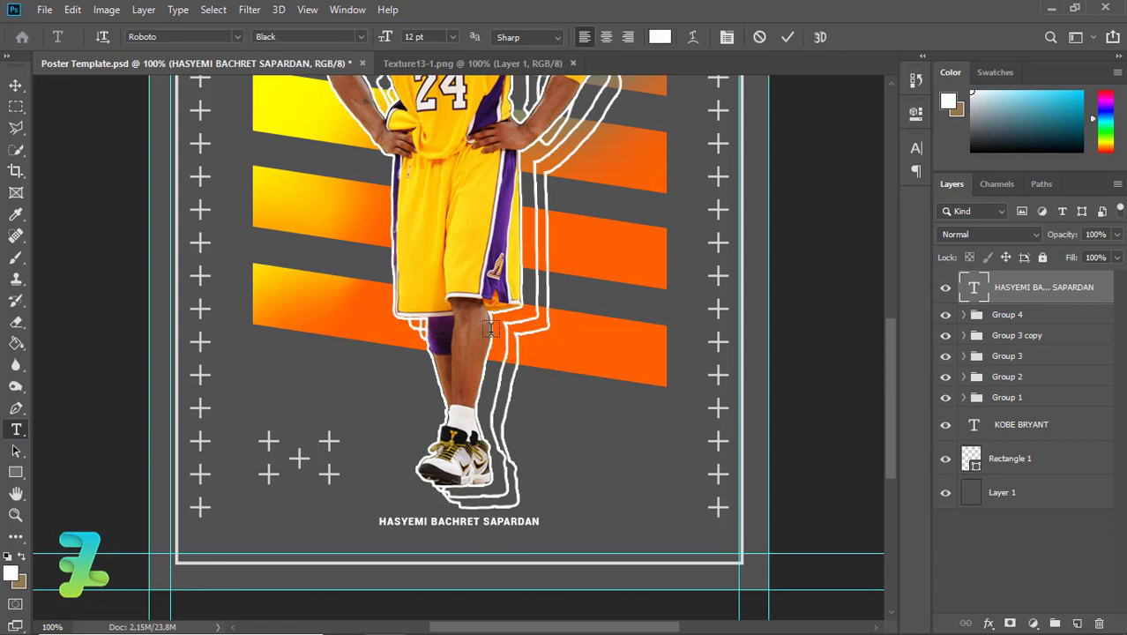
Start the years text on the lowest orange bar, previewing sizes between 8 and 60 pt.
{"action": "left_click", "coordinate": [563, 348]}
{"action": "left_click", "coordinate": [452, 36]}
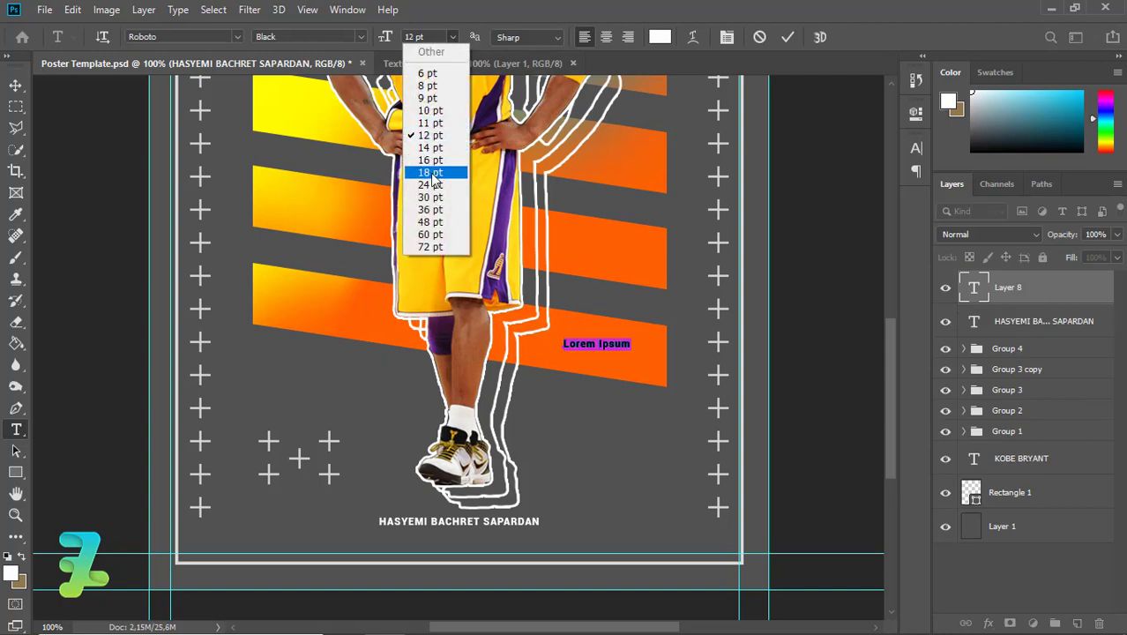
{"action": "left_click", "coordinate": [428, 98]}
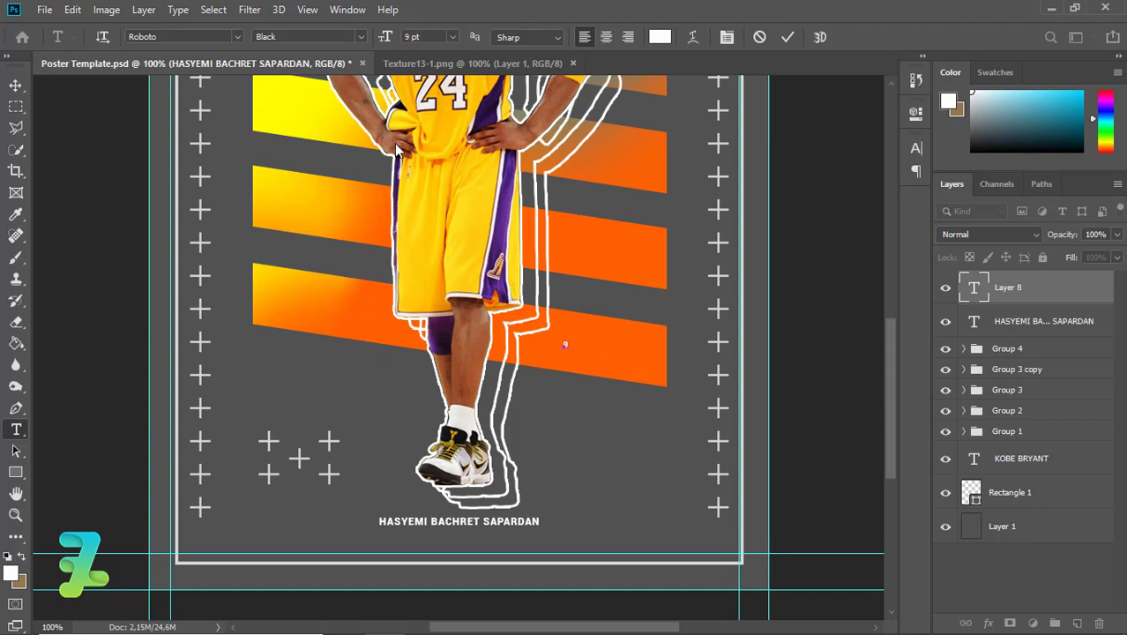
{"action": "left_click", "coordinate": [449, 38]}
{"action": "left_click", "coordinate": [425, 128]}
{"action": "key", "text": "ctrl+plus"}
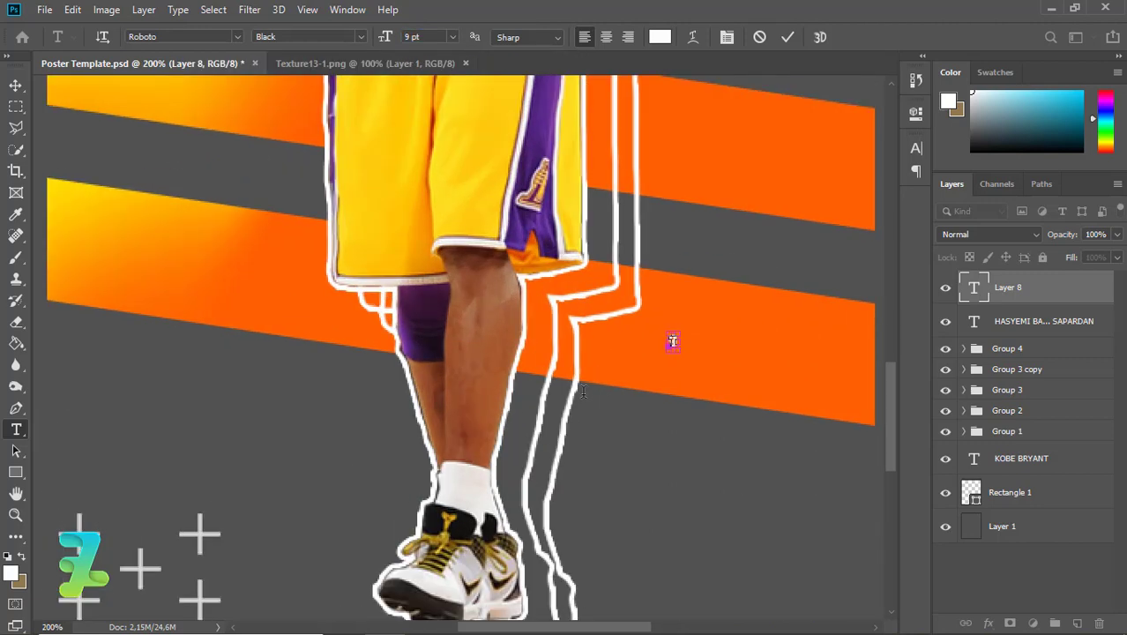
{"action": "type", "text": "19"}
{"action": "left_click", "coordinate": [452, 37]}
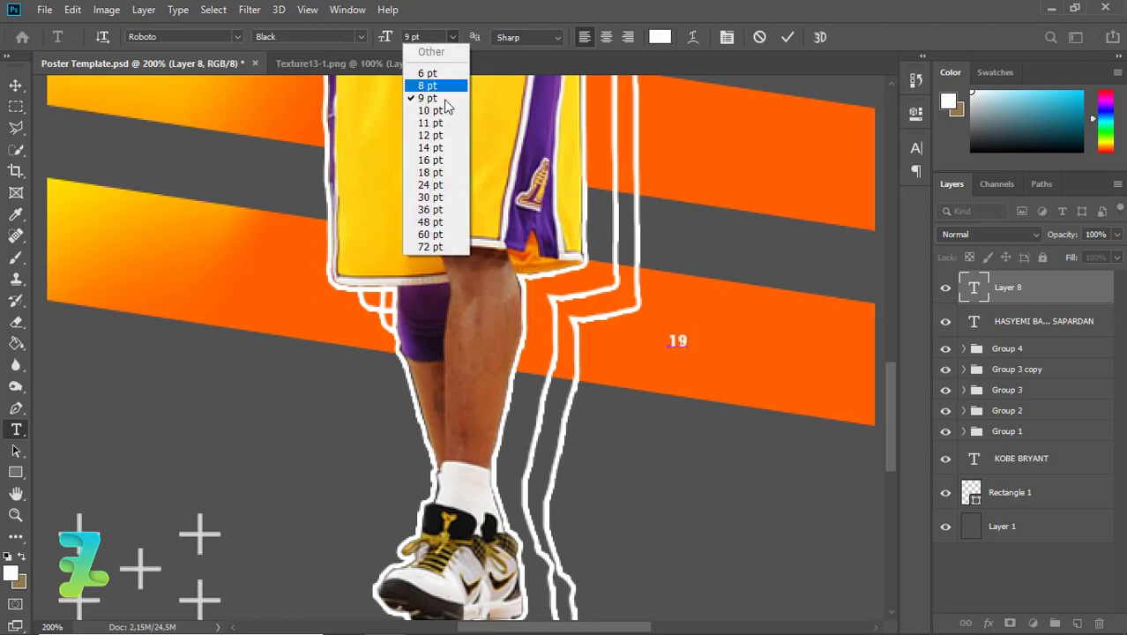
{"action": "left_click", "coordinate": [433, 251]}
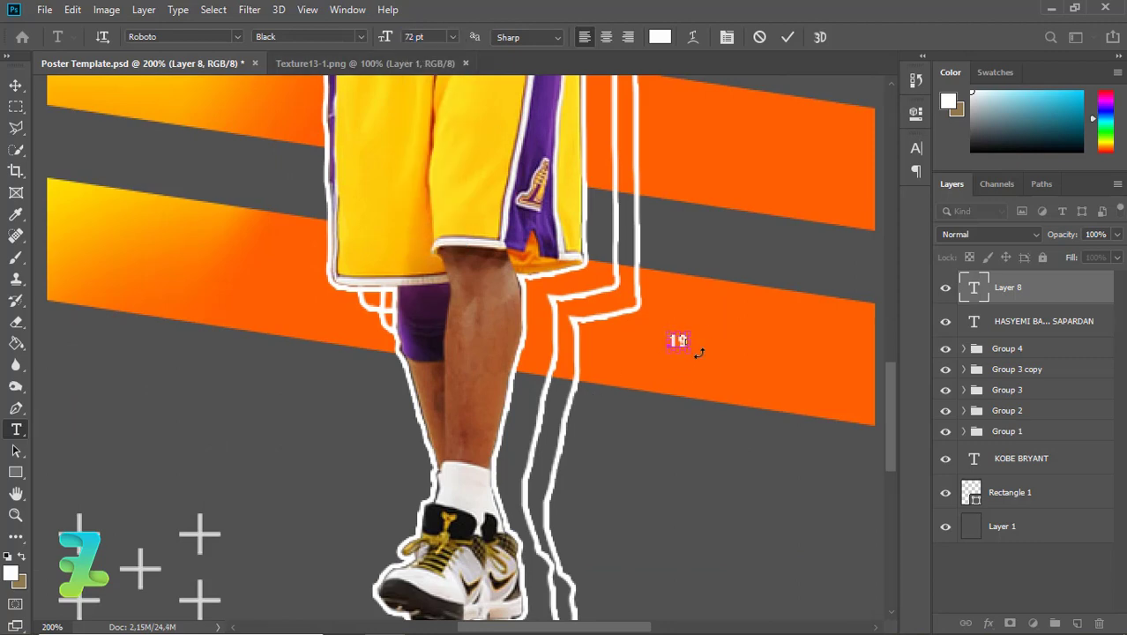
{"action": "type", "text": "7"}
{"action": "left_click", "coordinate": [453, 37]}
{"action": "left_click", "coordinate": [430, 85]}
{"action": "left_click", "coordinate": [452, 37]}
{"action": "left_click", "coordinate": [430, 182]}
{"action": "left_click", "coordinate": [452, 37]}
{"action": "left_click", "coordinate": [429, 238]}
Select all the 1978 - 2020 text, set it to 18 pt, and commit it.
{"action": "key", "text": "ctrl+a"}
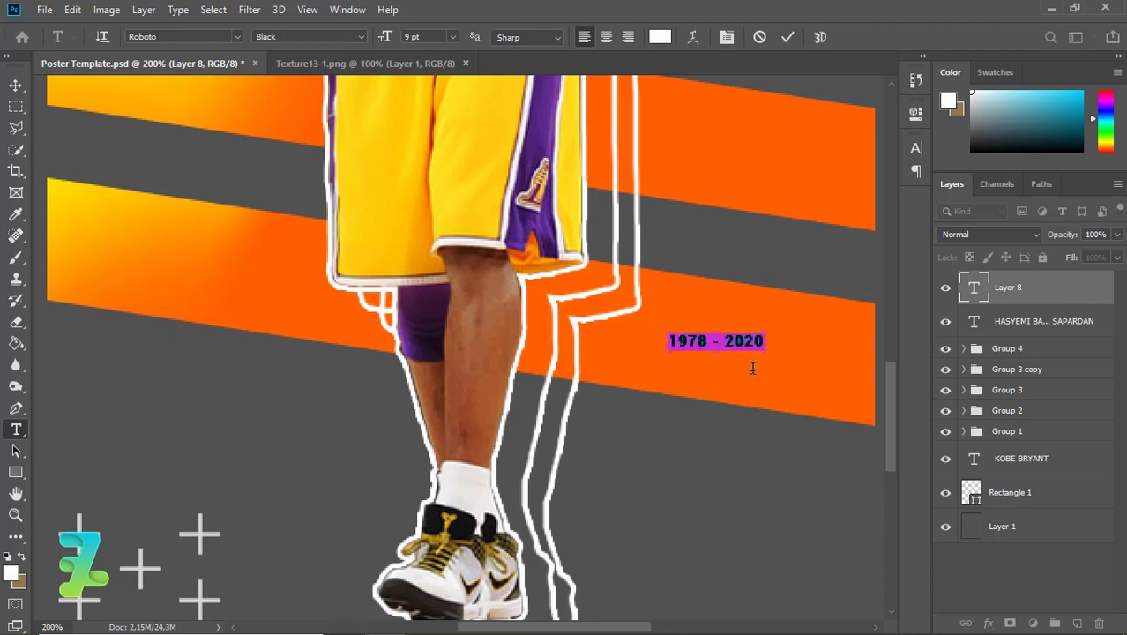
{"action": "left_click", "coordinate": [453, 37]}
{"action": "left_click", "coordinate": [430, 137]}
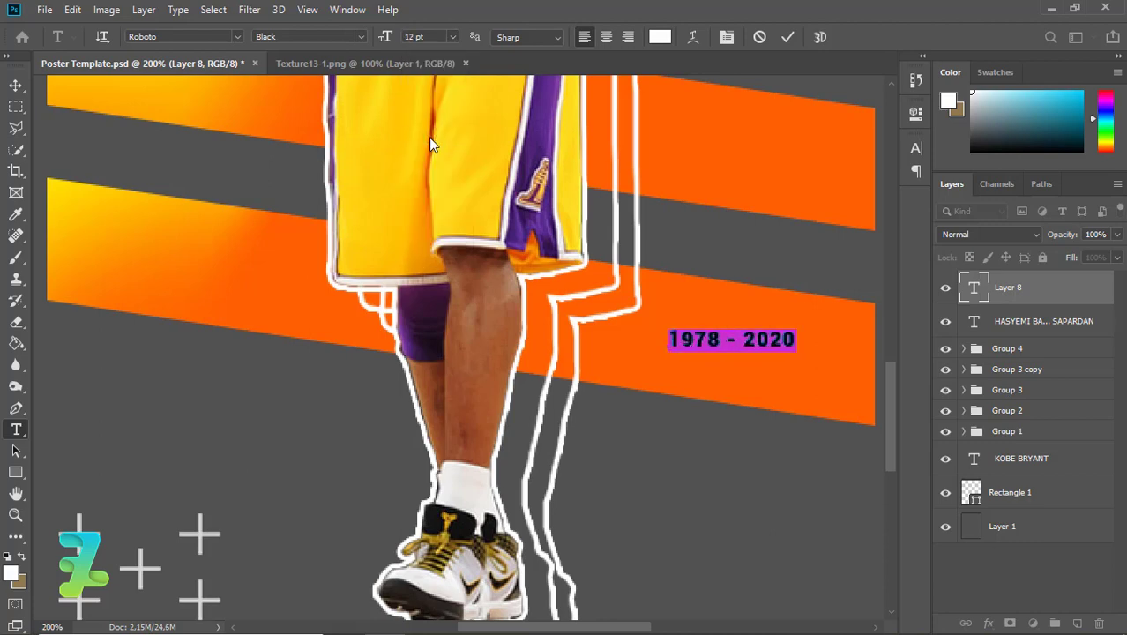
{"action": "left_click", "coordinate": [454, 37]}
{"action": "left_click", "coordinate": [436, 177]}
{"action": "key", "text": "ctrl+minus"}
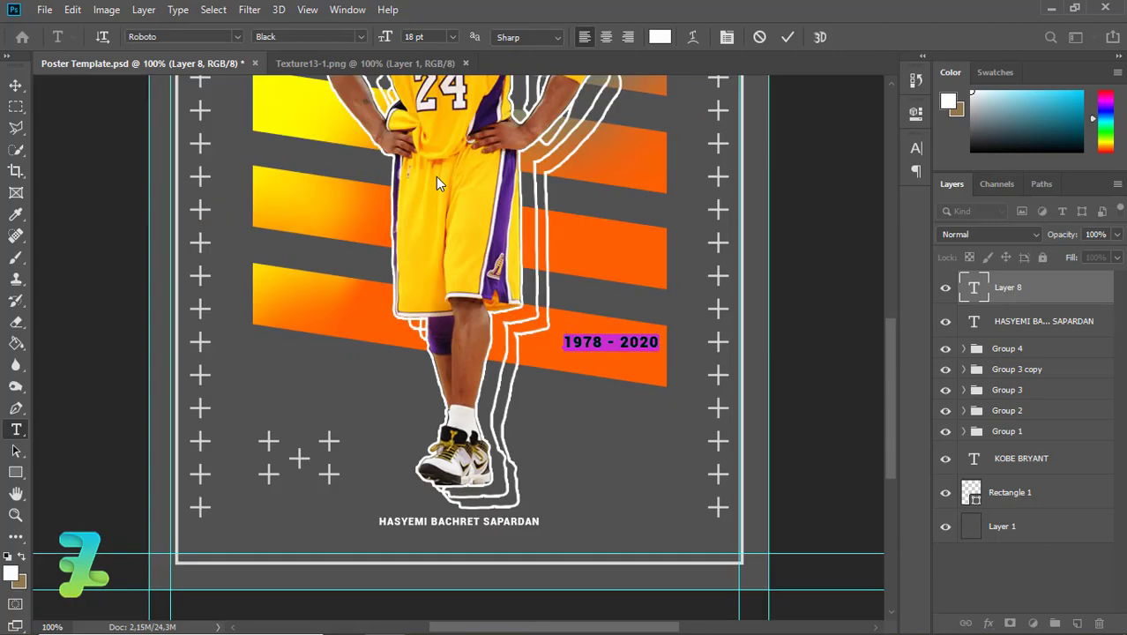
{"action": "left_click", "coordinate": [13, 85]}
Rotate the 1978 - 2020 text about 7.5° to match the stripes, nudging it slightly left.
{"action": "left_click", "coordinate": [72, 10]}
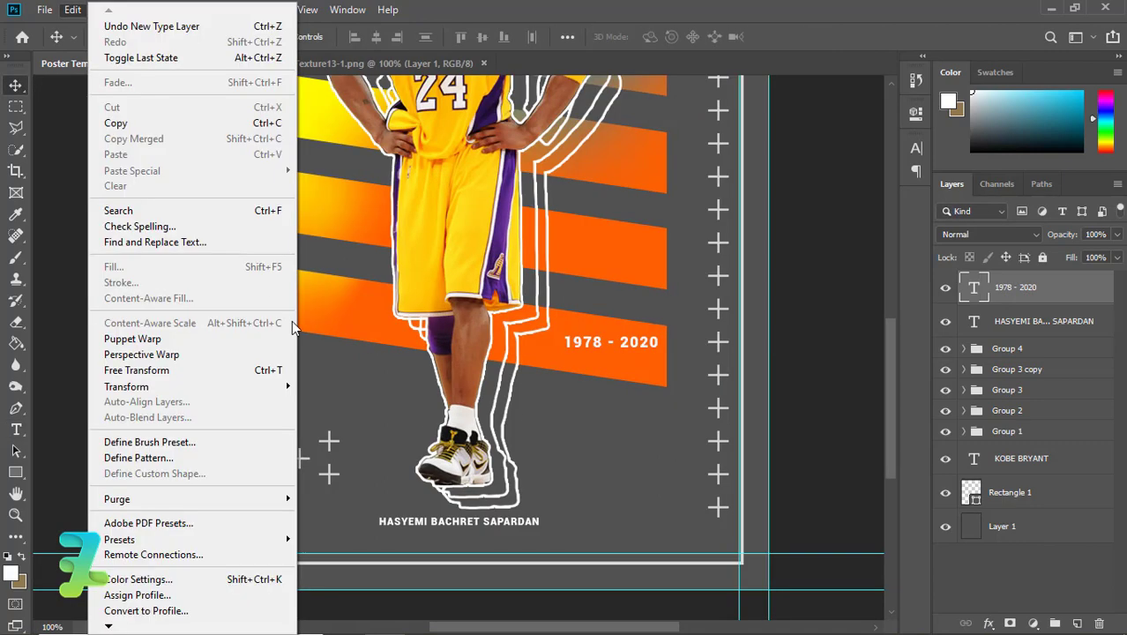
{"action": "mouse_move", "coordinate": [126, 386]}
{"action": "left_click", "coordinate": [326, 427]}
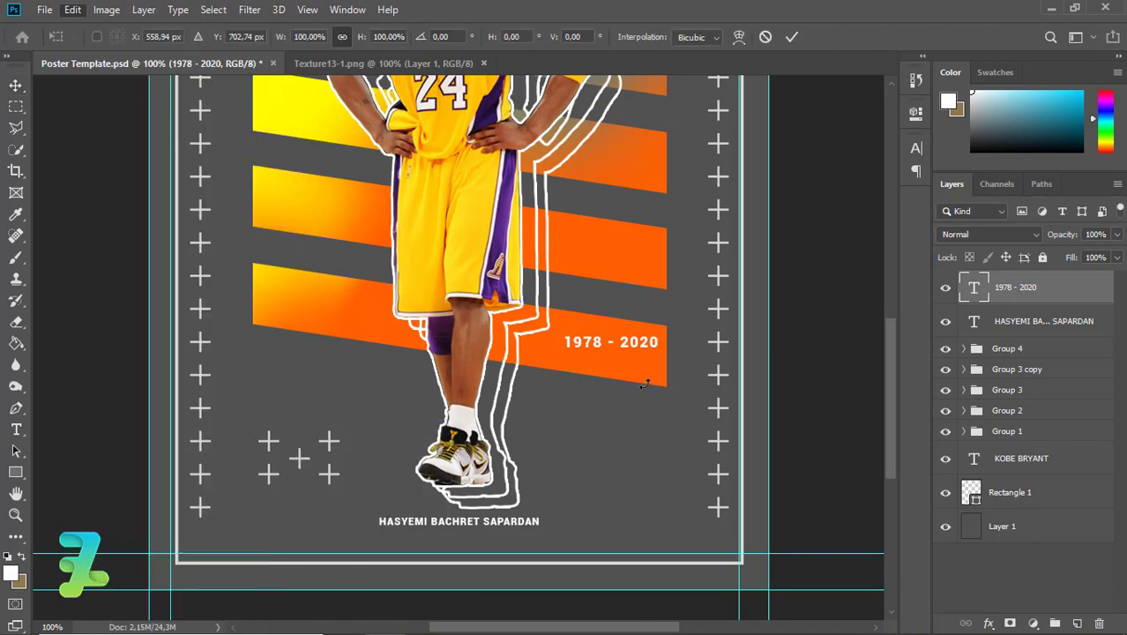
{"action": "left_click_drag", "start_coordinate": [658, 372], "coordinate": [682, 400]}
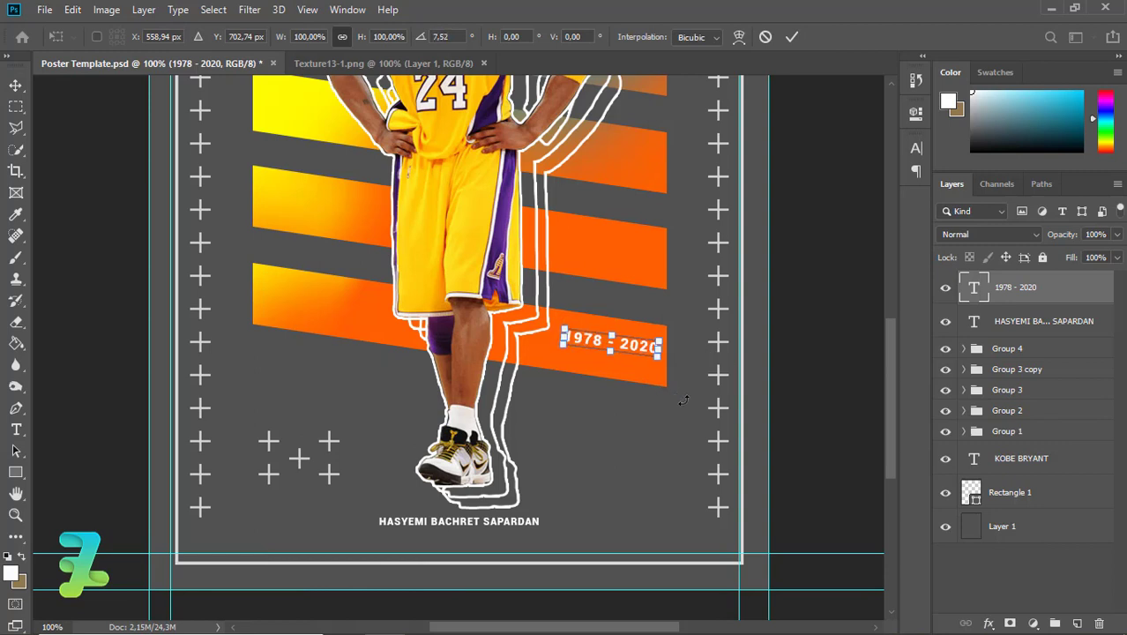
{"action": "key", "text": "Return"}
{"action": "left_click_drag", "start_coordinate": [615, 344], "coordinate": [605, 347]}
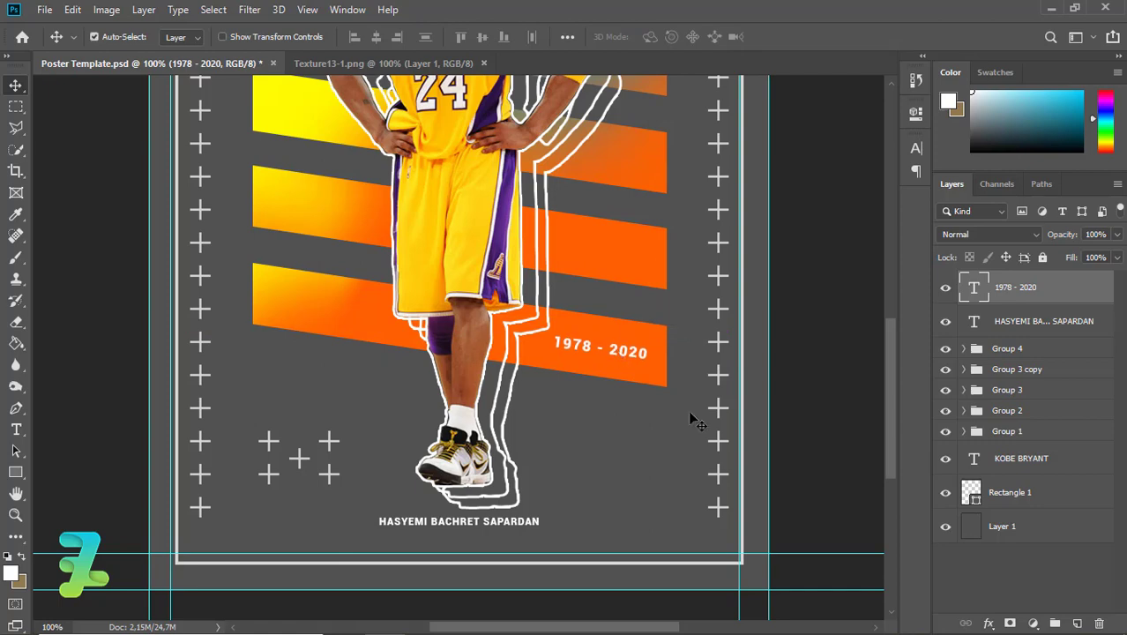
{"action": "key", "text": "ctrl+minus"}
{"action": "key", "text": "ctrl+minus"}
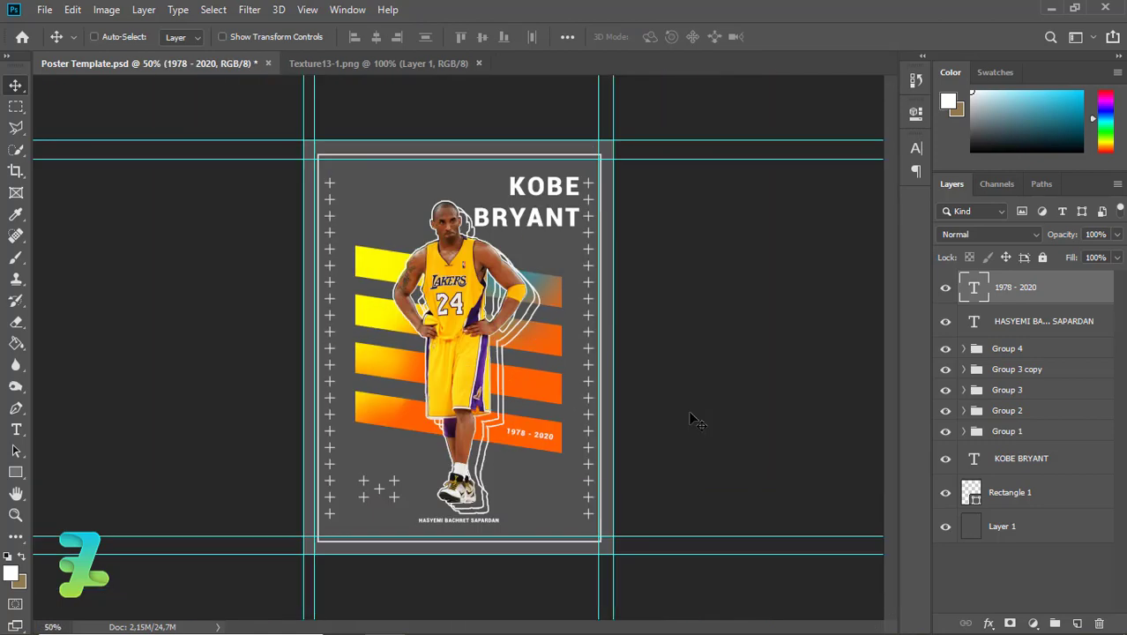
{"action": "key", "text": "ctrl+plus"}
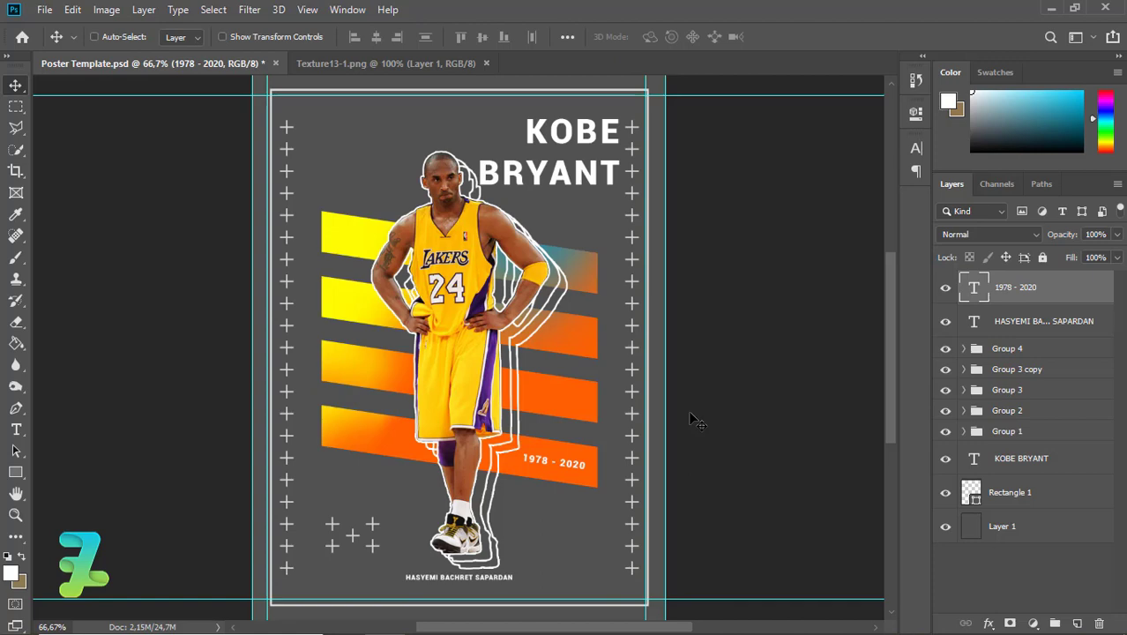
{"action": "key", "text": "ctrl+minus"}
Drag the Texture13-1.png layer onto the poster and close the texture document.
{"action": "left_click", "coordinate": [340, 66]}
{"action": "right_click", "coordinate": [336, 68]}
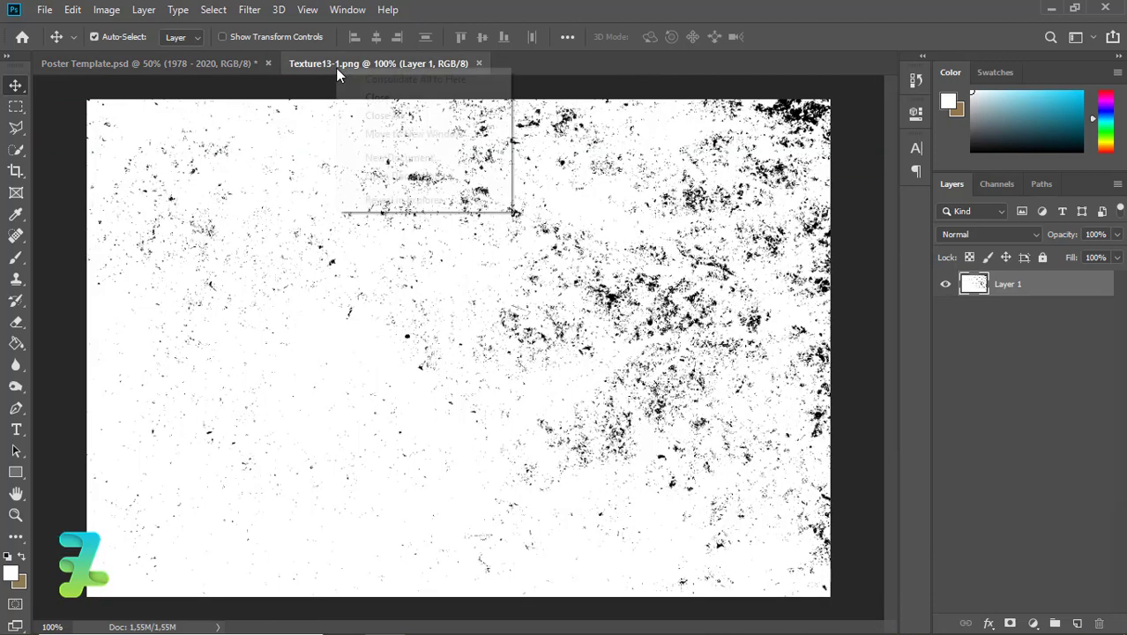
{"action": "left_click", "coordinate": [381, 130]}
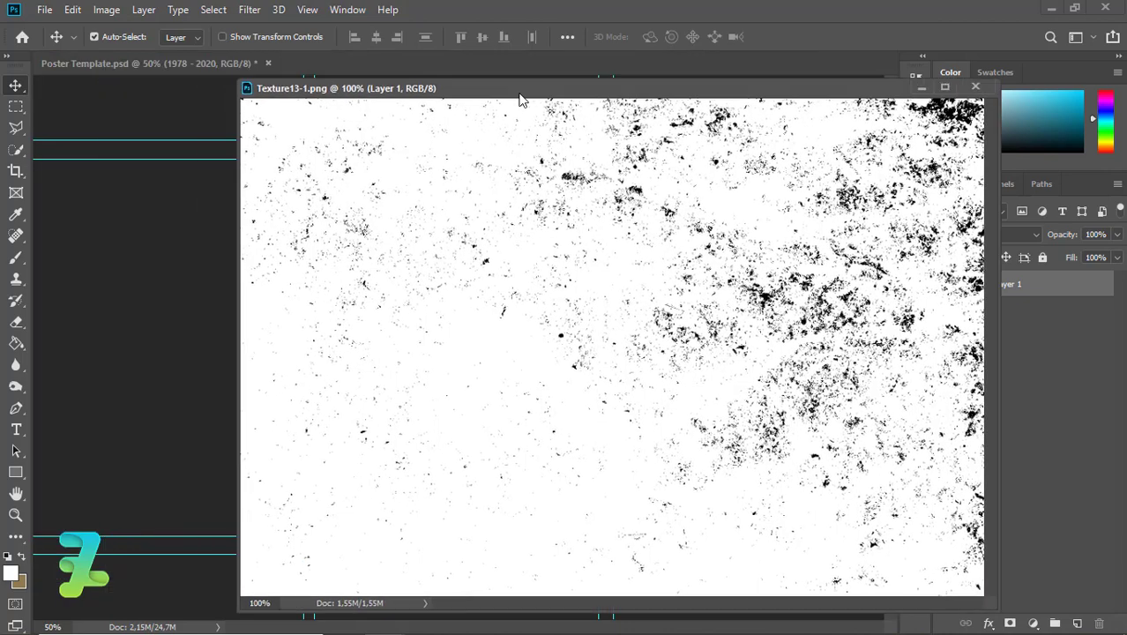
{"action": "left_click_drag", "start_coordinate": [295, 68], "coordinate": [718, 127]}
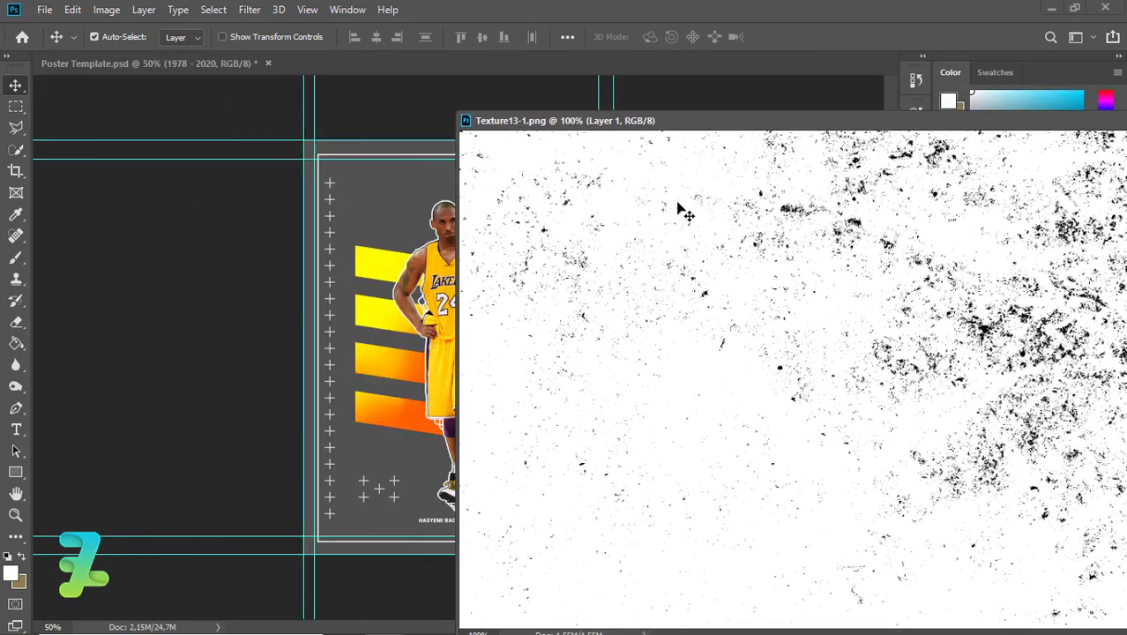
{"action": "left_click_drag", "start_coordinate": [678, 209], "coordinate": [402, 234]}
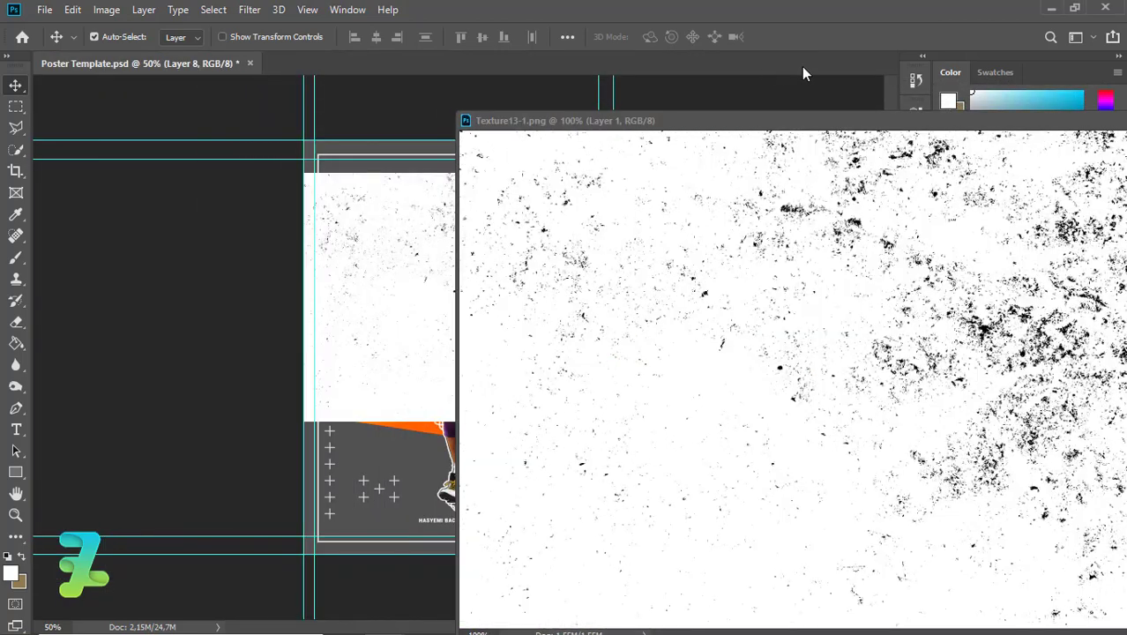
{"action": "left_click_drag", "start_coordinate": [818, 124], "coordinate": [448, 153]}
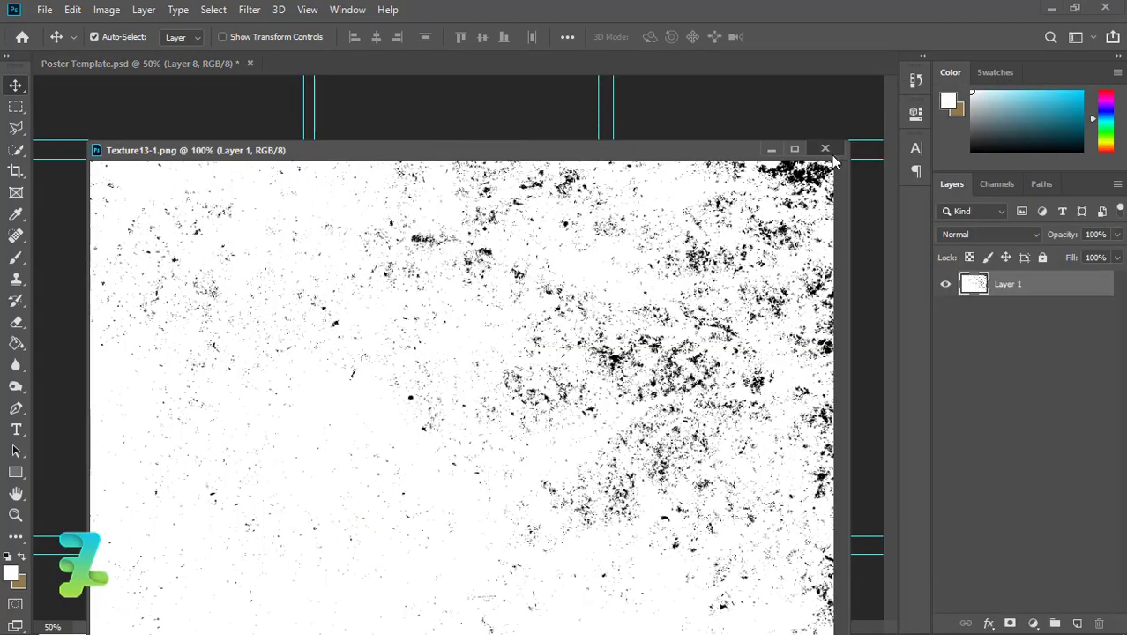
{"action": "left_click", "coordinate": [825, 149]}
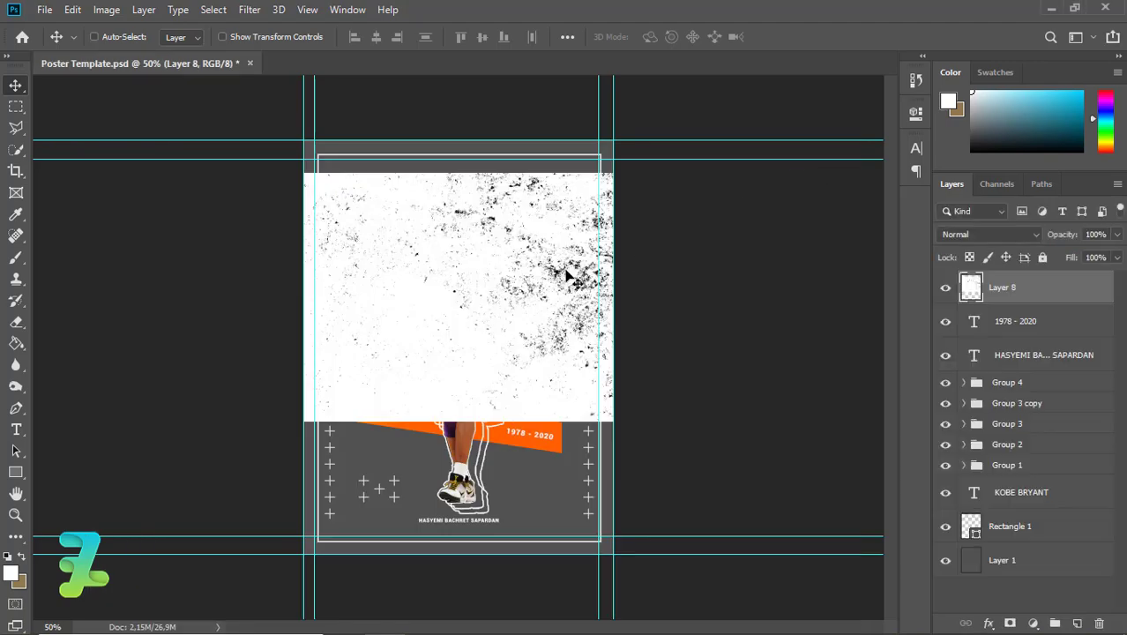
Rotate the texture 90° and scale it to cover the whole poster.
{"action": "key", "text": "ctrl+t"}
{"action": "mouse_move", "coordinate": [603, 551]}
{"action": "left_mouse_down"}
{"action": "mouse_move", "coordinate": [365, 574]}
{"action": "mouse_move", "coordinate": [545, 556]}
{"action": "left_mouse_up"}
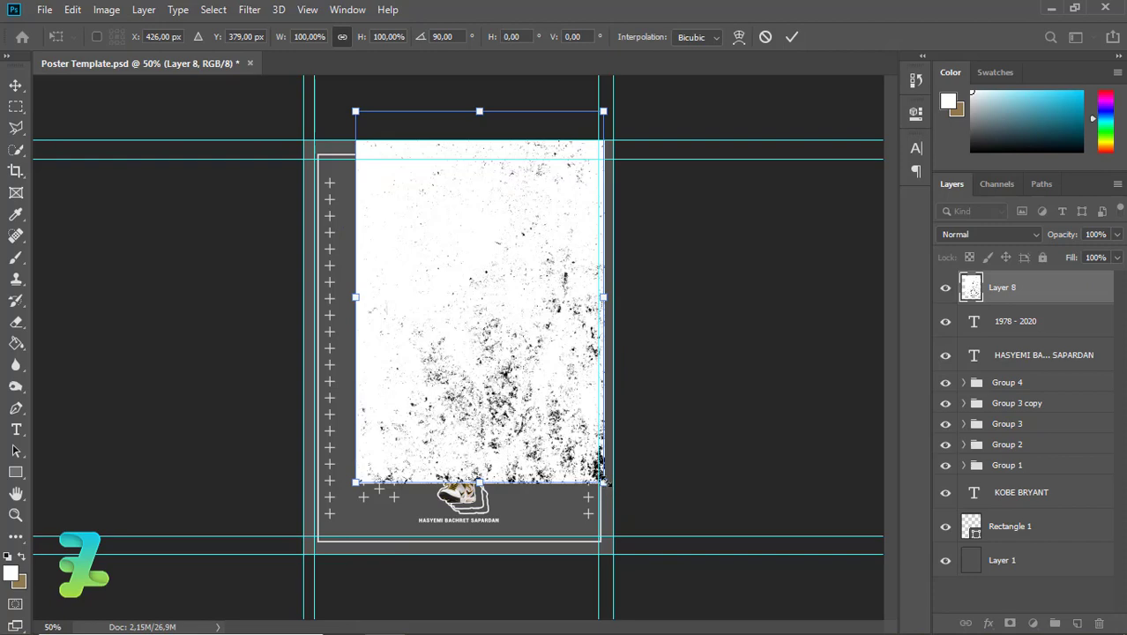
{"action": "left_click_drag", "start_coordinate": [604, 482], "coordinate": [626, 516]}
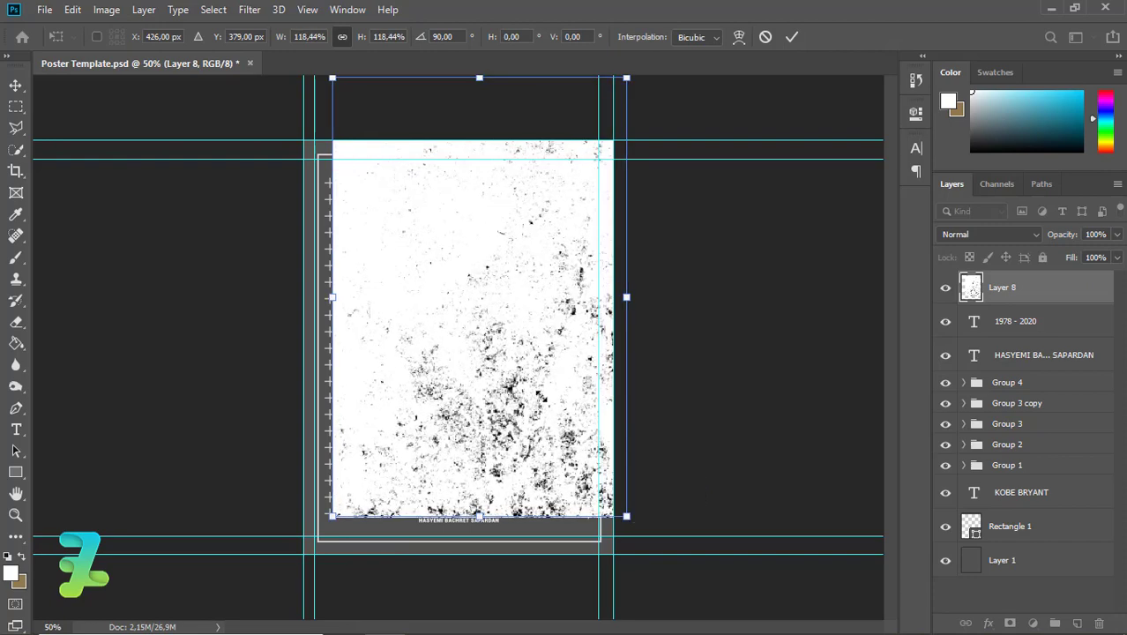
{"action": "left_click_drag", "start_coordinate": [543, 401], "coordinate": [517, 448]}
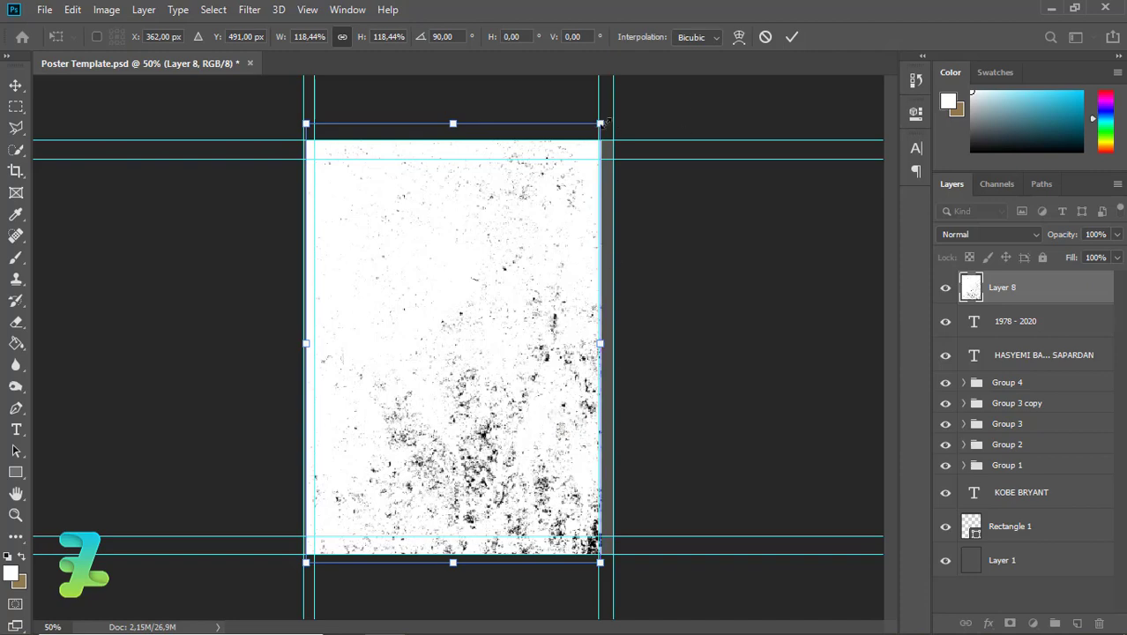
{"action": "left_click_drag", "start_coordinate": [603, 122], "coordinate": [613, 103]}
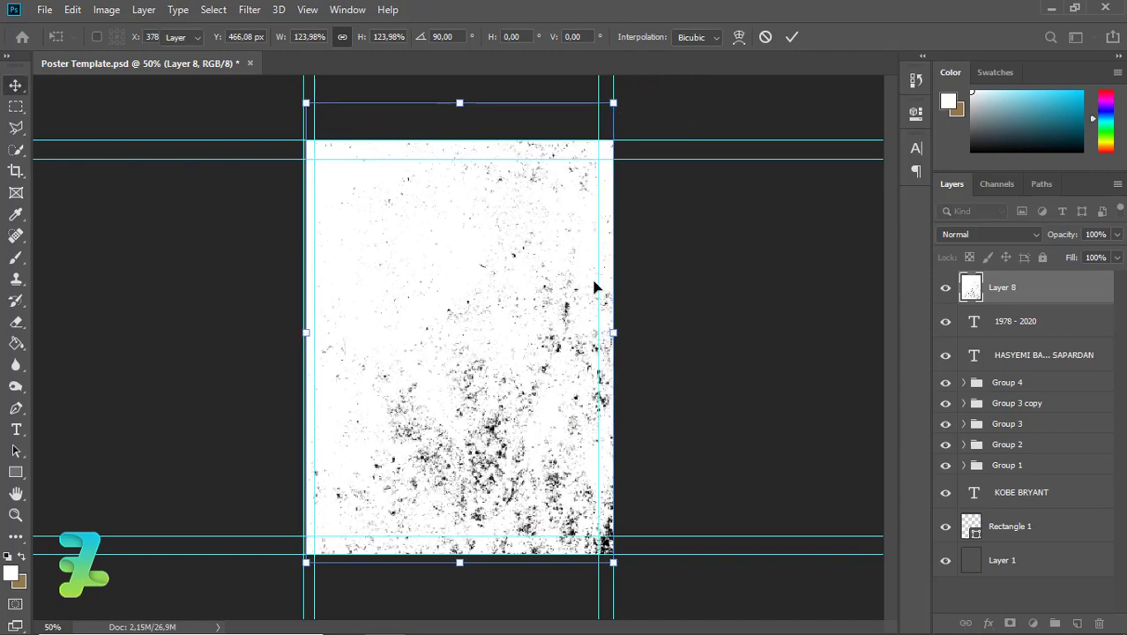
{"action": "key", "text": "Return"}
{"action": "left_click", "coordinate": [956, 235]}
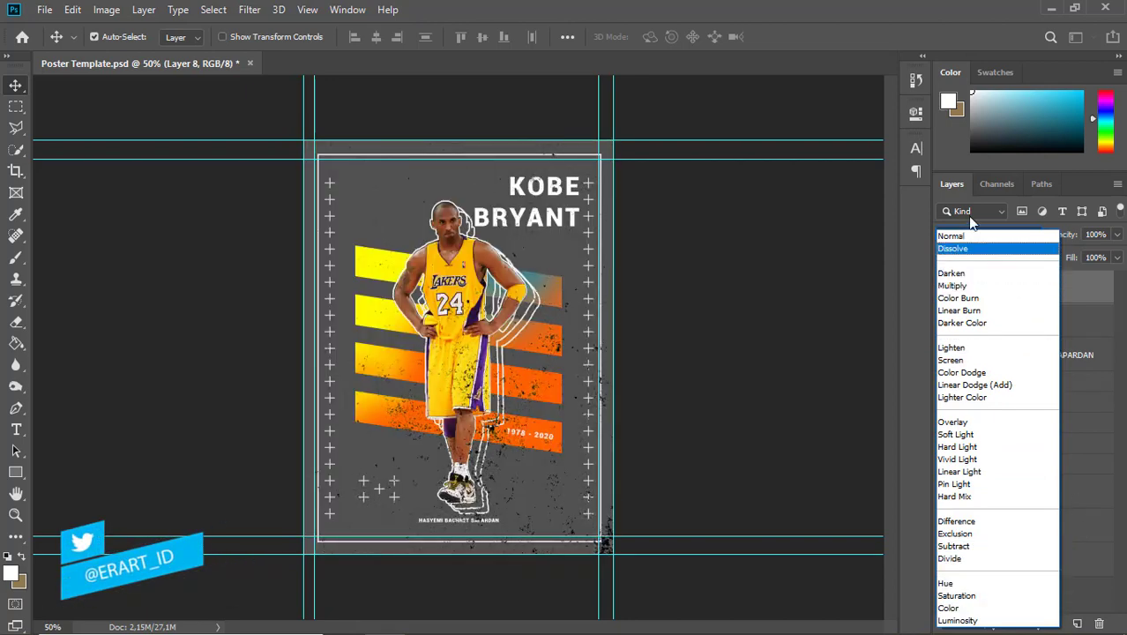
Keep Layer 8 at Normal blend, select its white with Color Range, and add a layer mask.
{"action": "left_click", "coordinate": [993, 200]}
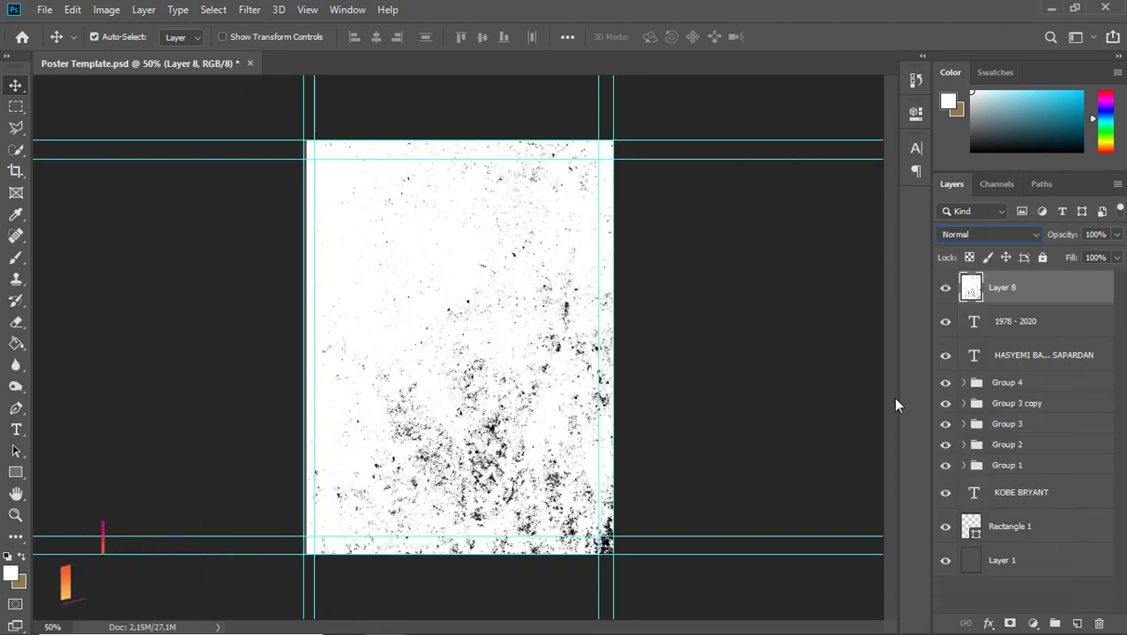
{"action": "left_click", "coordinate": [213, 9]}
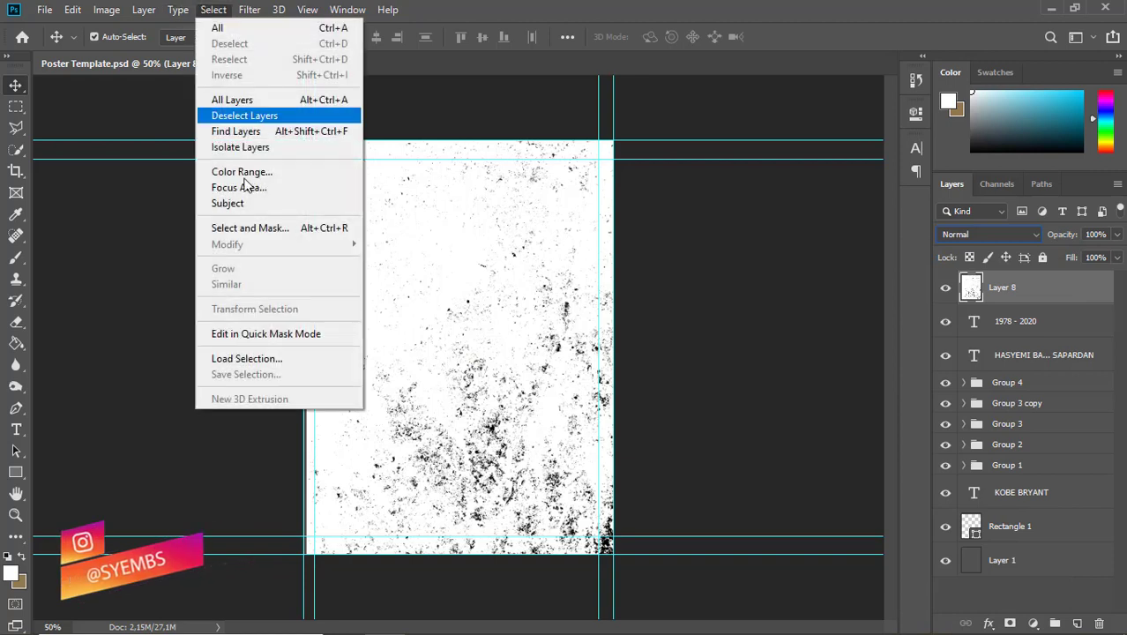
{"action": "left_click", "coordinate": [259, 174]}
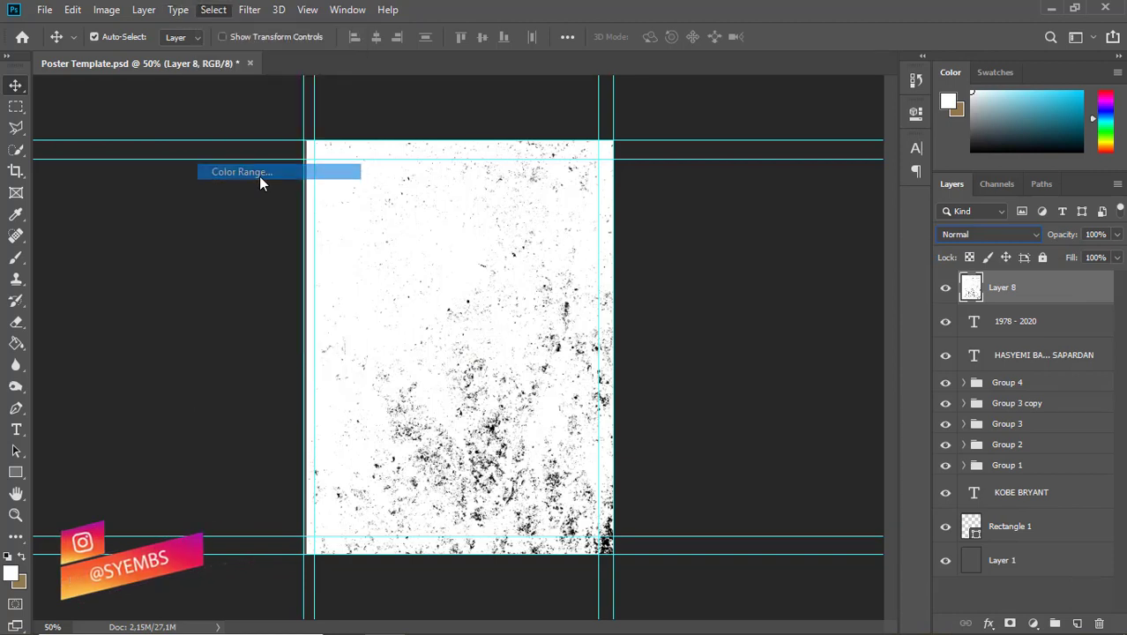
{"action": "left_click", "coordinate": [331, 156]}
{"action": "left_click", "coordinate": [661, 81]}
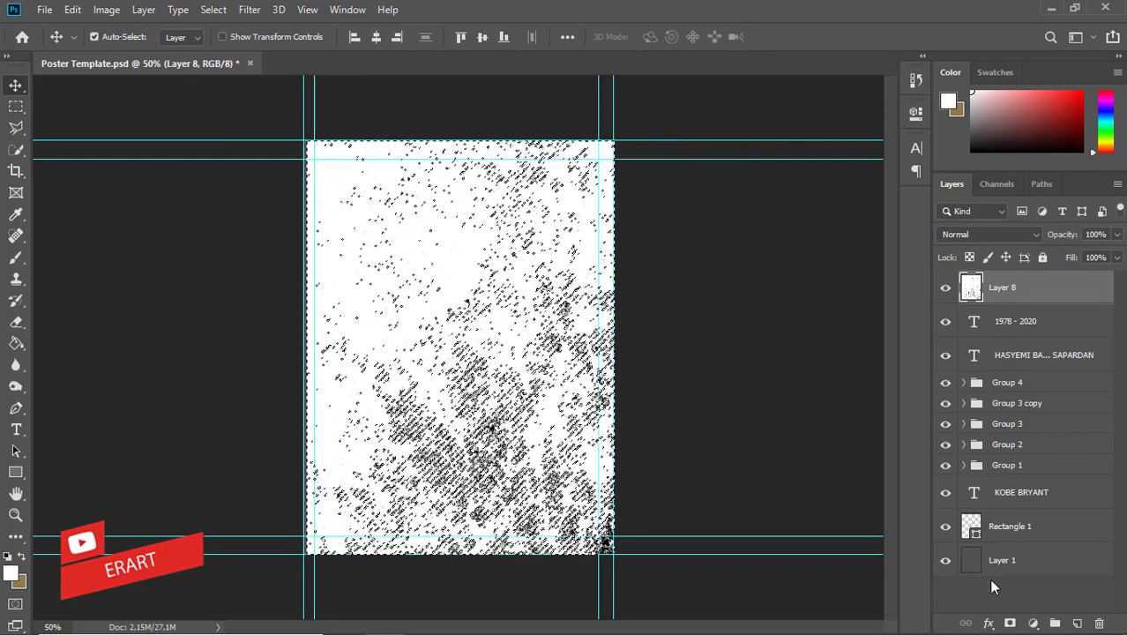
{"action": "left_click", "coordinate": [1012, 624]}
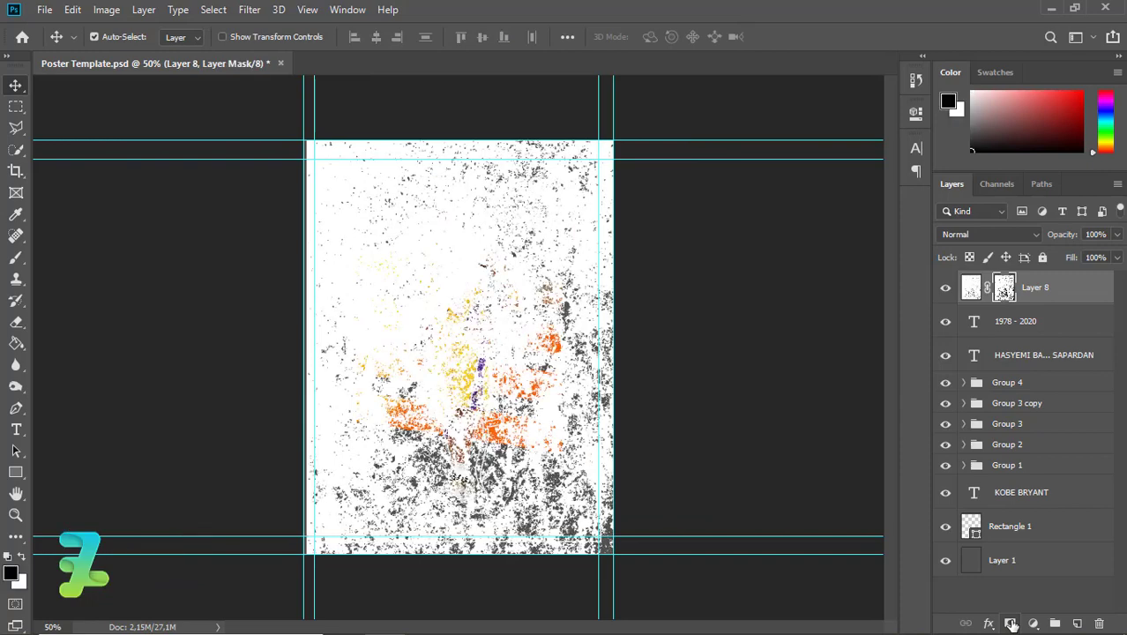
Invert Layer 8's mask, add a #b1b1b1 Color Overlay, and set its opacity to 25%.
{"action": "key", "text": "ctrl+plus"}
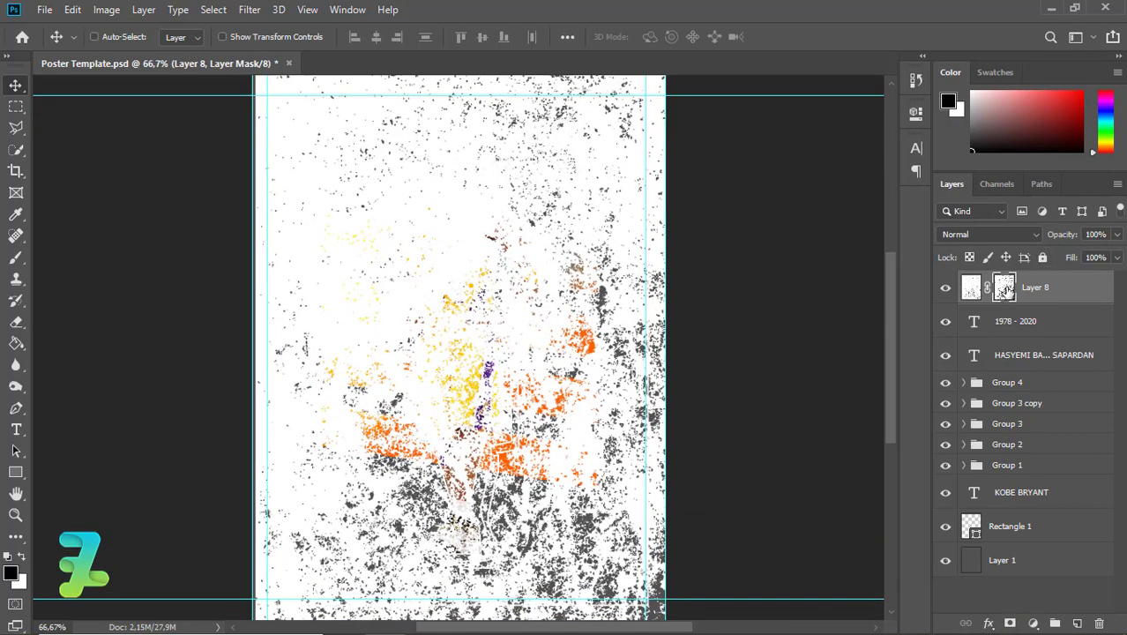
{"action": "key", "text": "ctrl+i"}
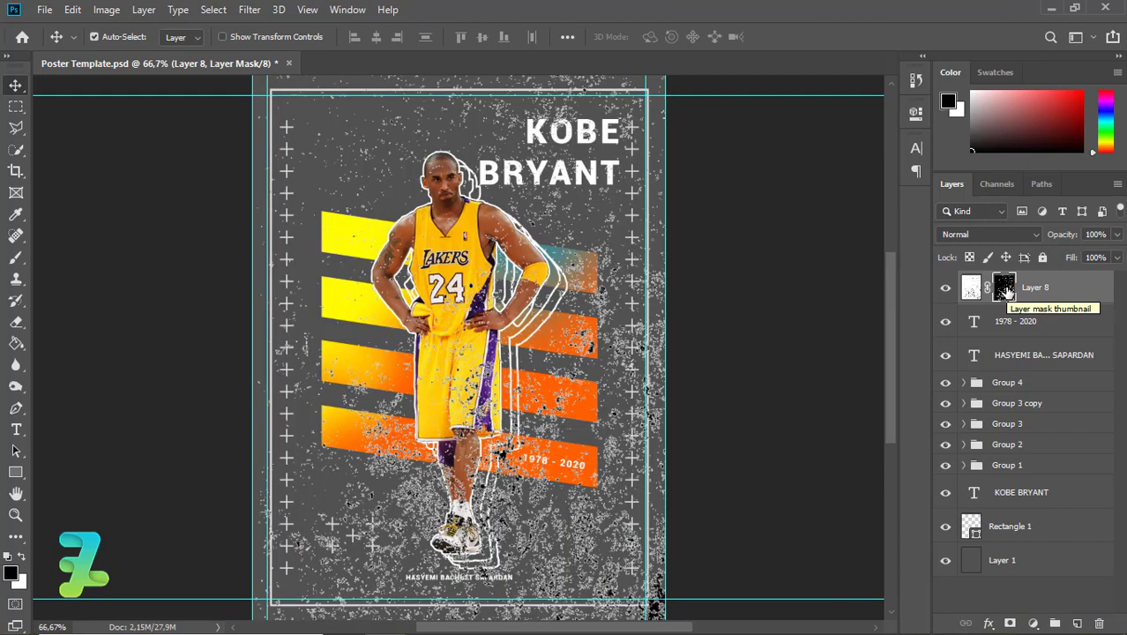
{"action": "double_click", "coordinate": [1083, 294]}
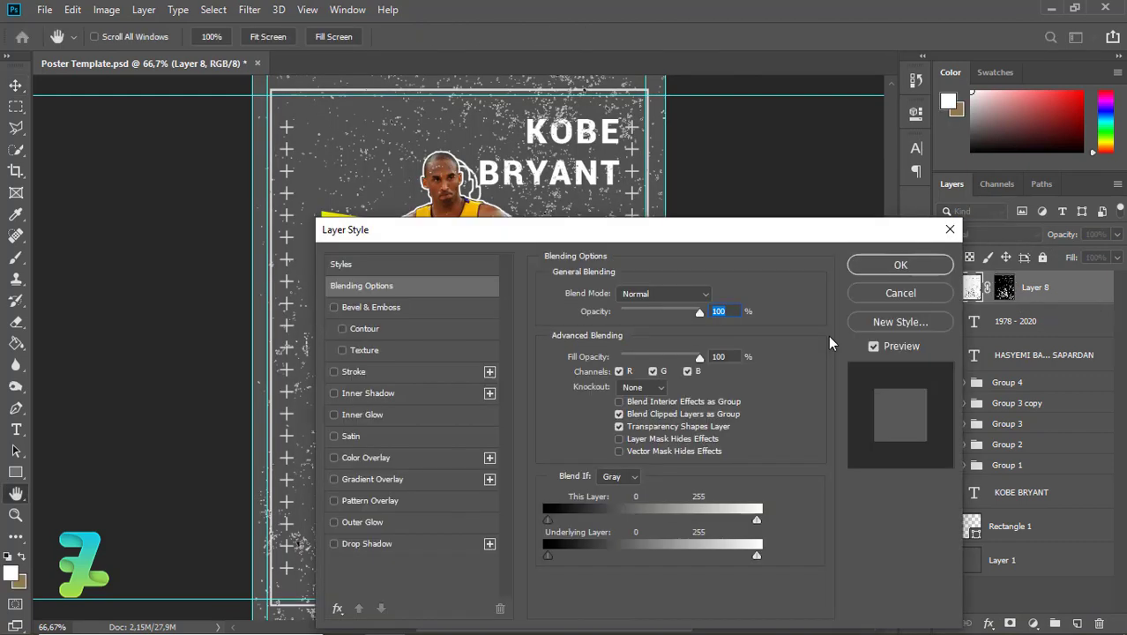
{"action": "left_click", "coordinate": [335, 457]}
{"action": "left_click", "coordinate": [357, 457]}
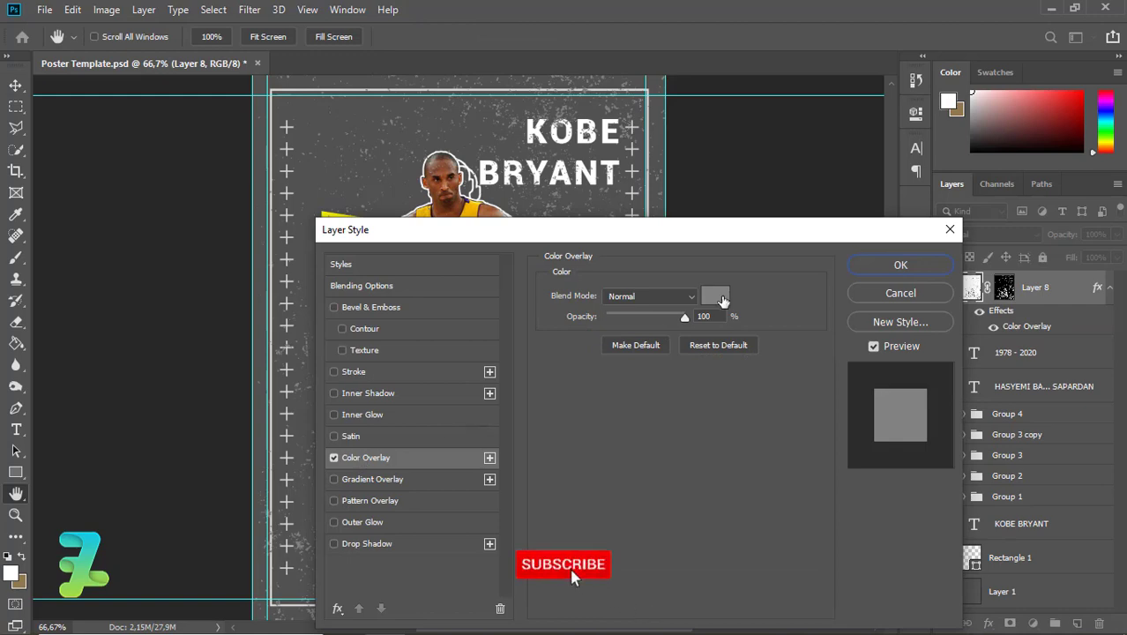
{"action": "left_click", "coordinate": [715, 296]}
{"action": "left_click", "coordinate": [642, 232]}
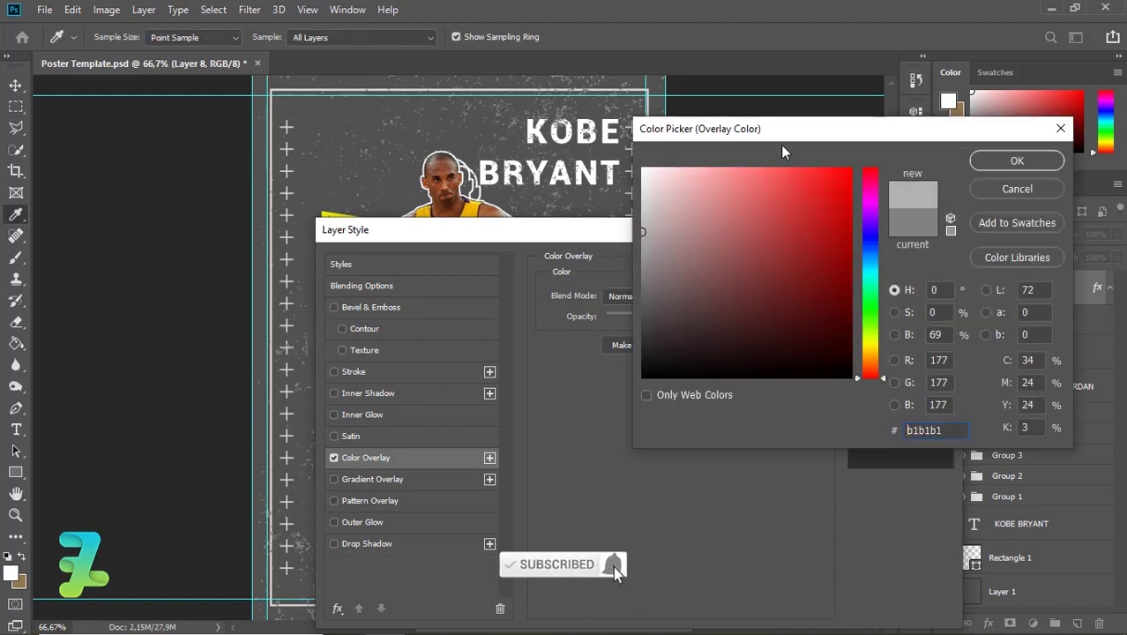
{"action": "left_click", "coordinate": [1014, 160]}
{"action": "left_click", "coordinate": [887, 270]}
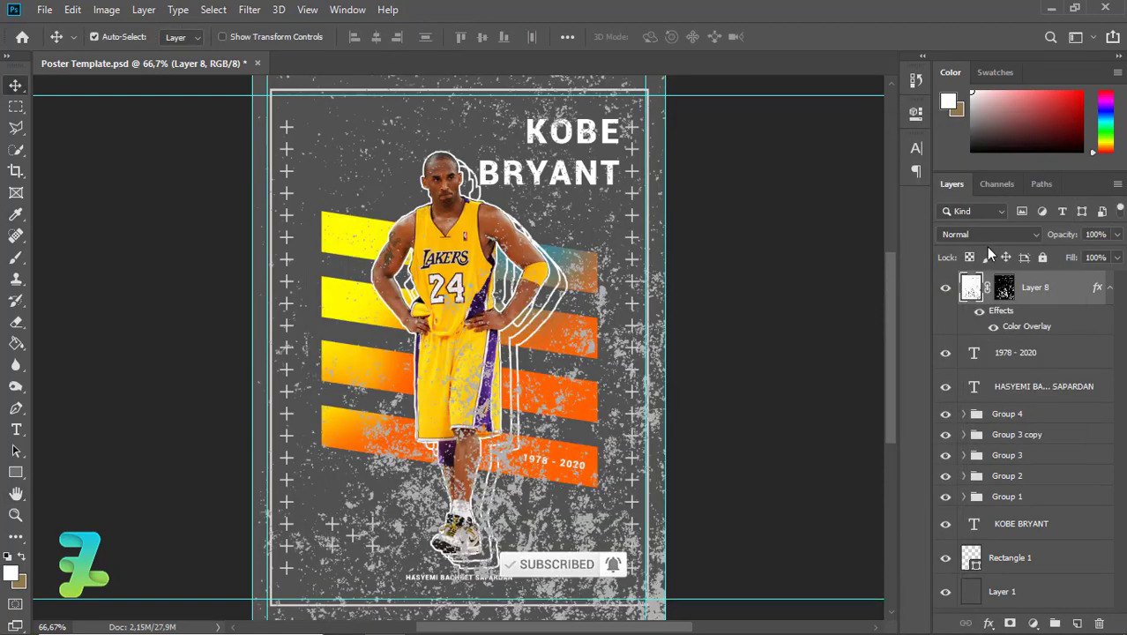
{"action": "left_click", "coordinate": [1117, 257]}
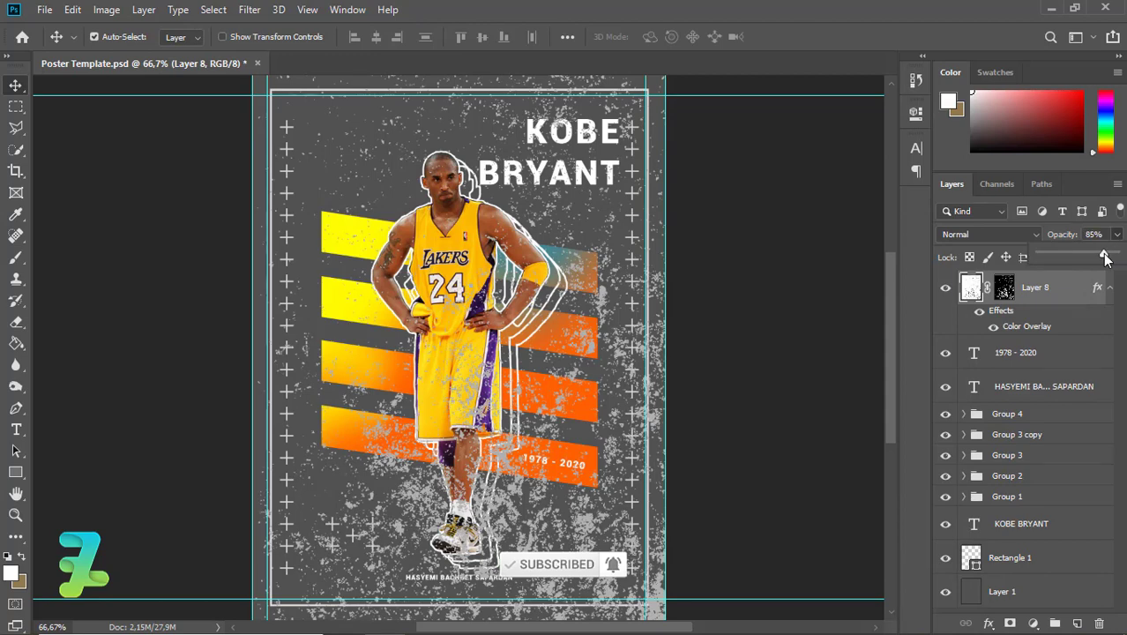
{"action": "mouse_move", "coordinate": [1106, 257]}
{"action": "left_mouse_down"}
{"action": "mouse_move", "coordinate": [1039, 256]}
{"action": "mouse_move", "coordinate": [1072, 257]}
{"action": "mouse_move", "coordinate": [1059, 257]}
{"action": "left_mouse_up"}
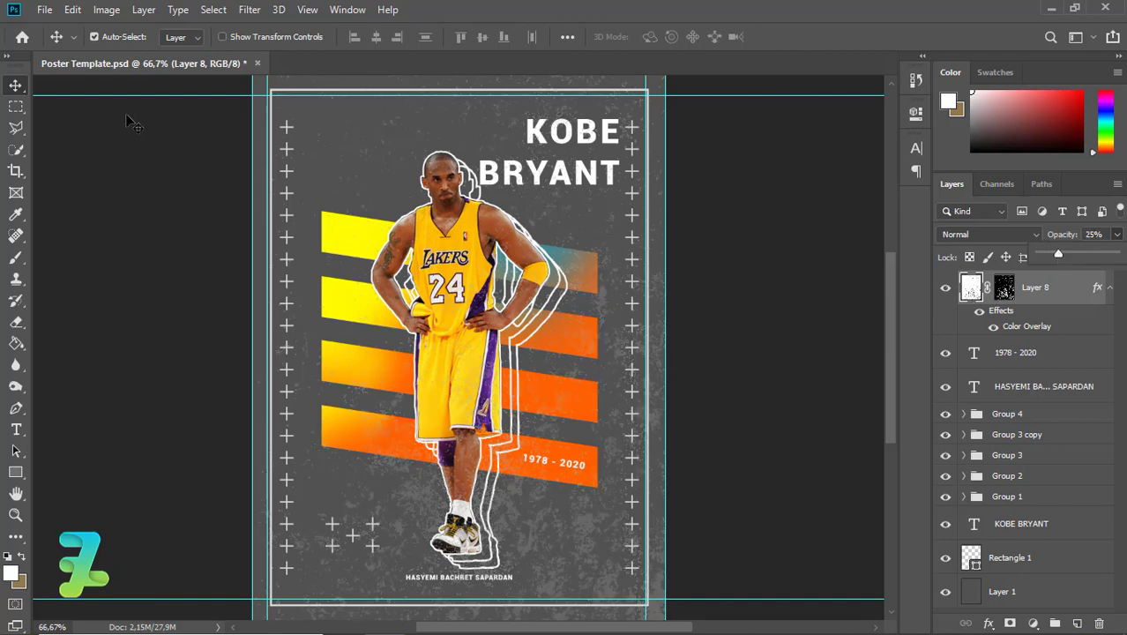
Zoom out to 50% to view the completed poster with its faint grunge texture.
{"action": "key", "text": "ctrl+minus"}
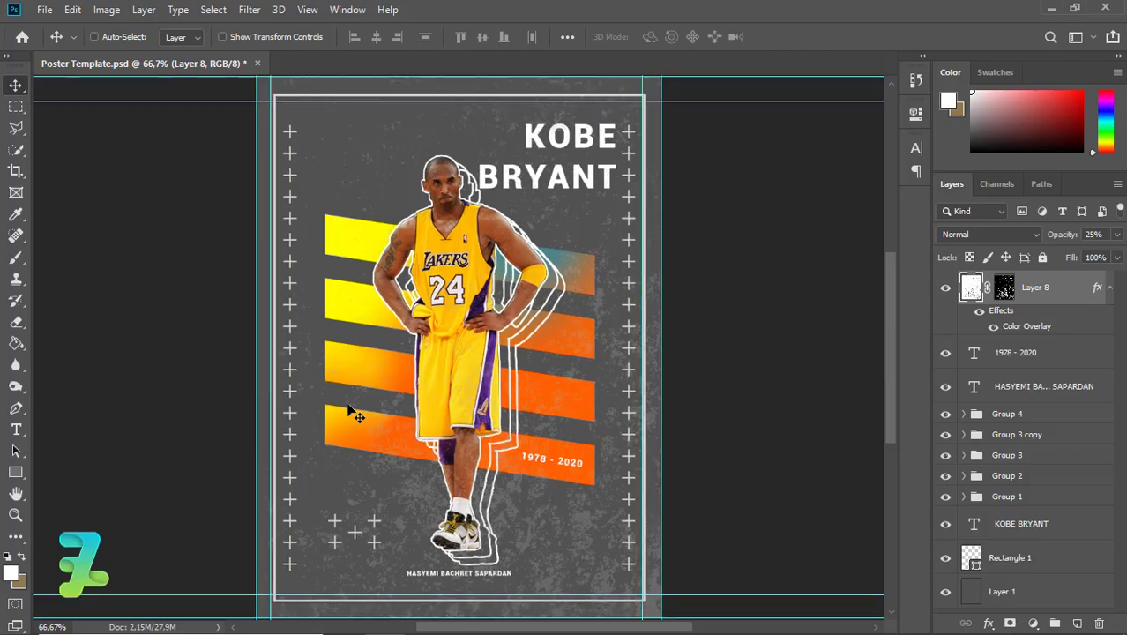